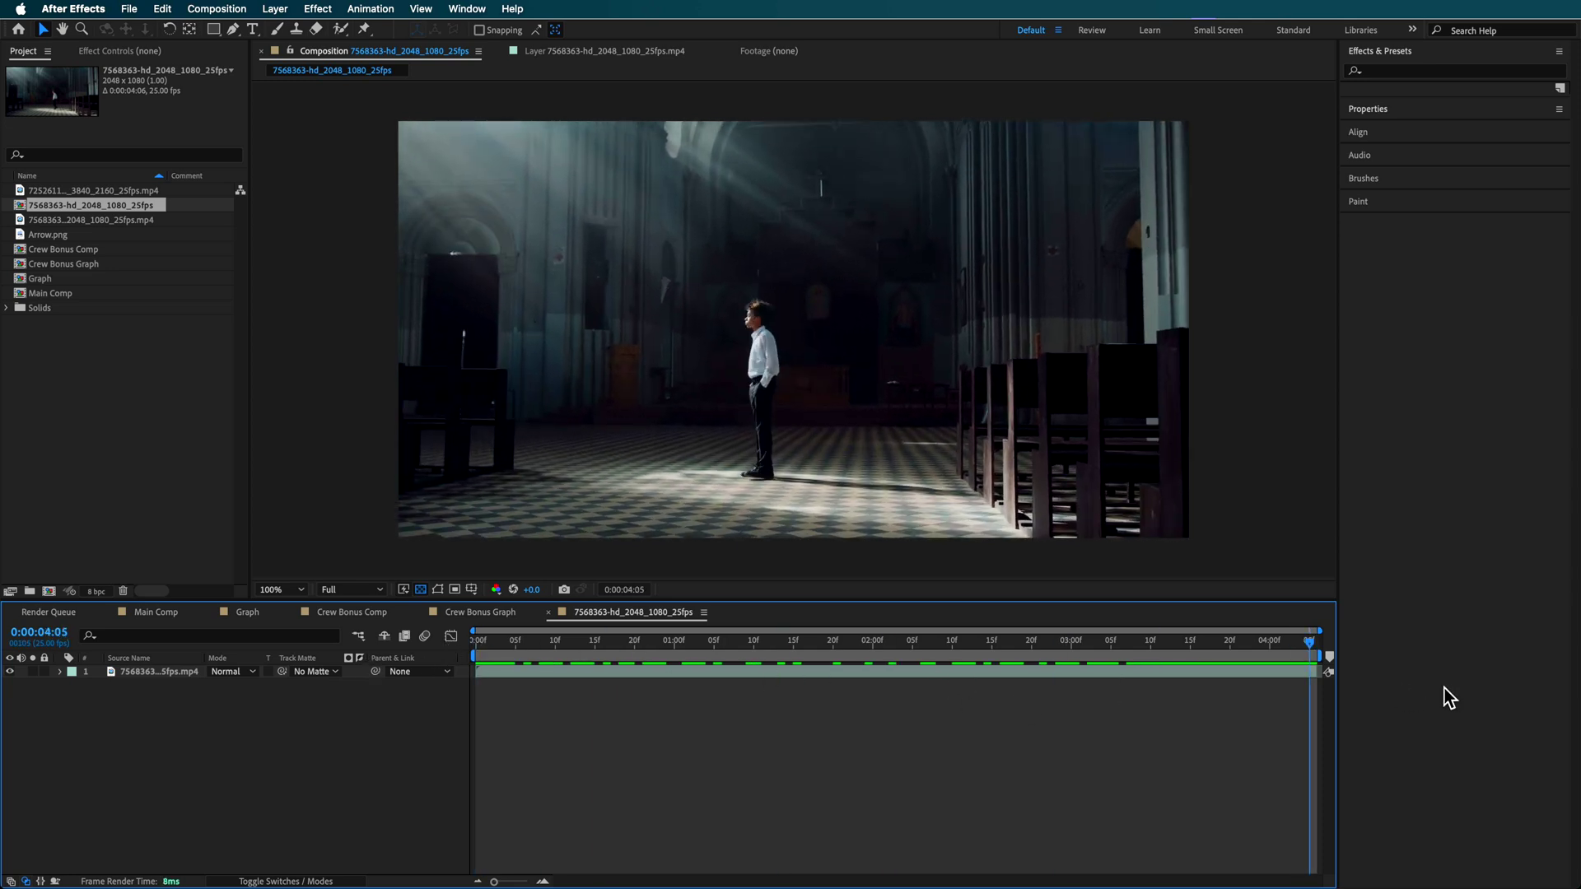
Step: At 0:00:02:06, add a 2048×1080 Medium Gray-Royal Blue solid above the church clip
{"action": "left_click_drag", "start_coordinate": [532, 675], "coordinate": [923, 695]}
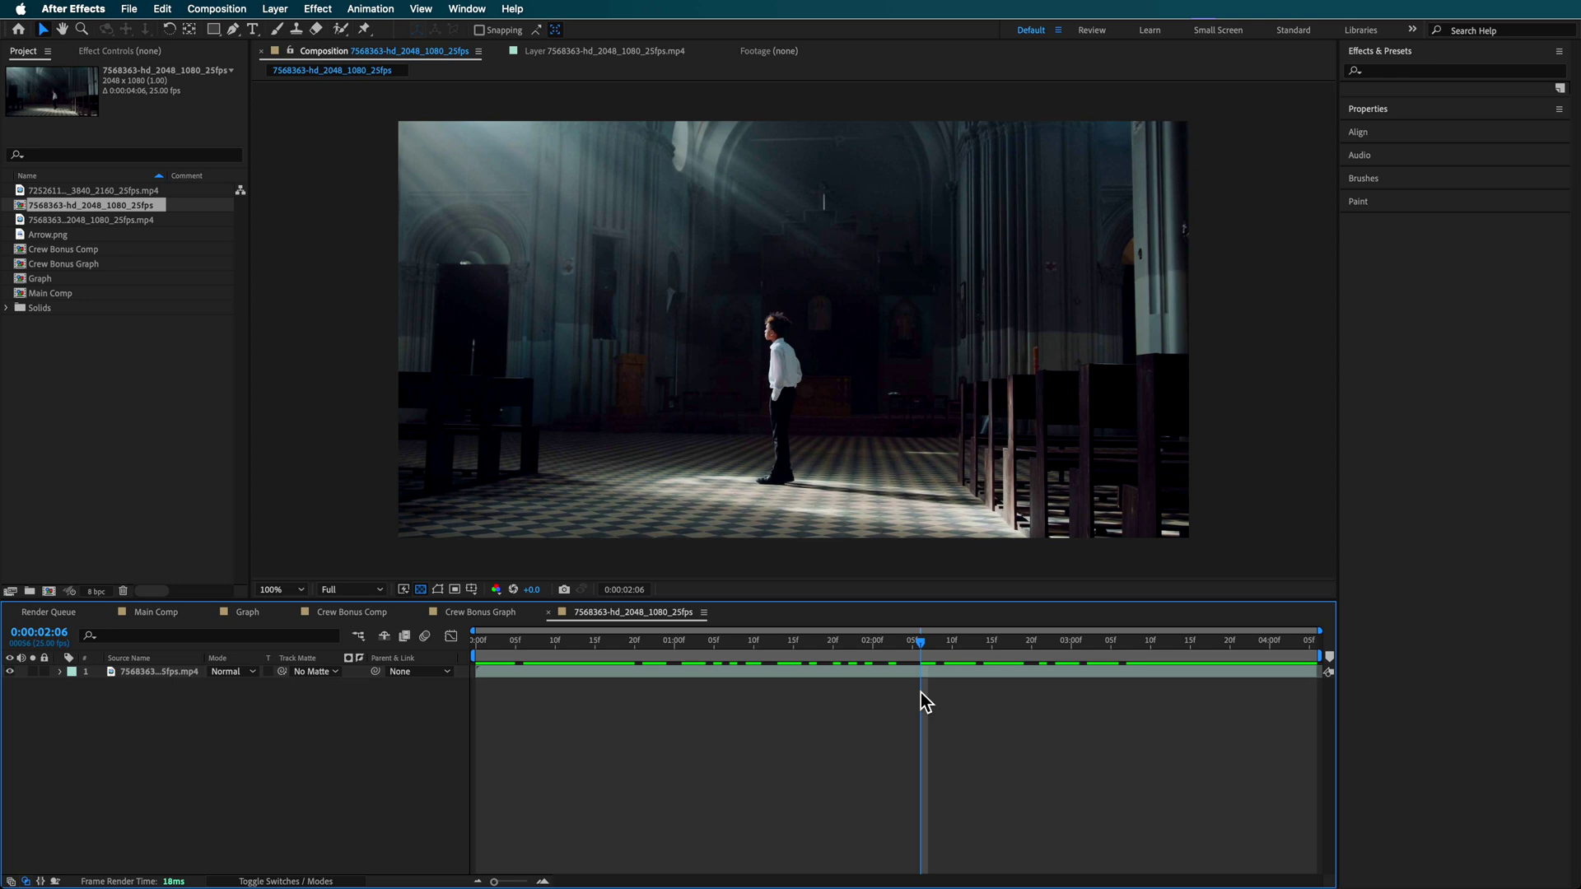
{"action": "right_click", "coordinate": [201, 728]}
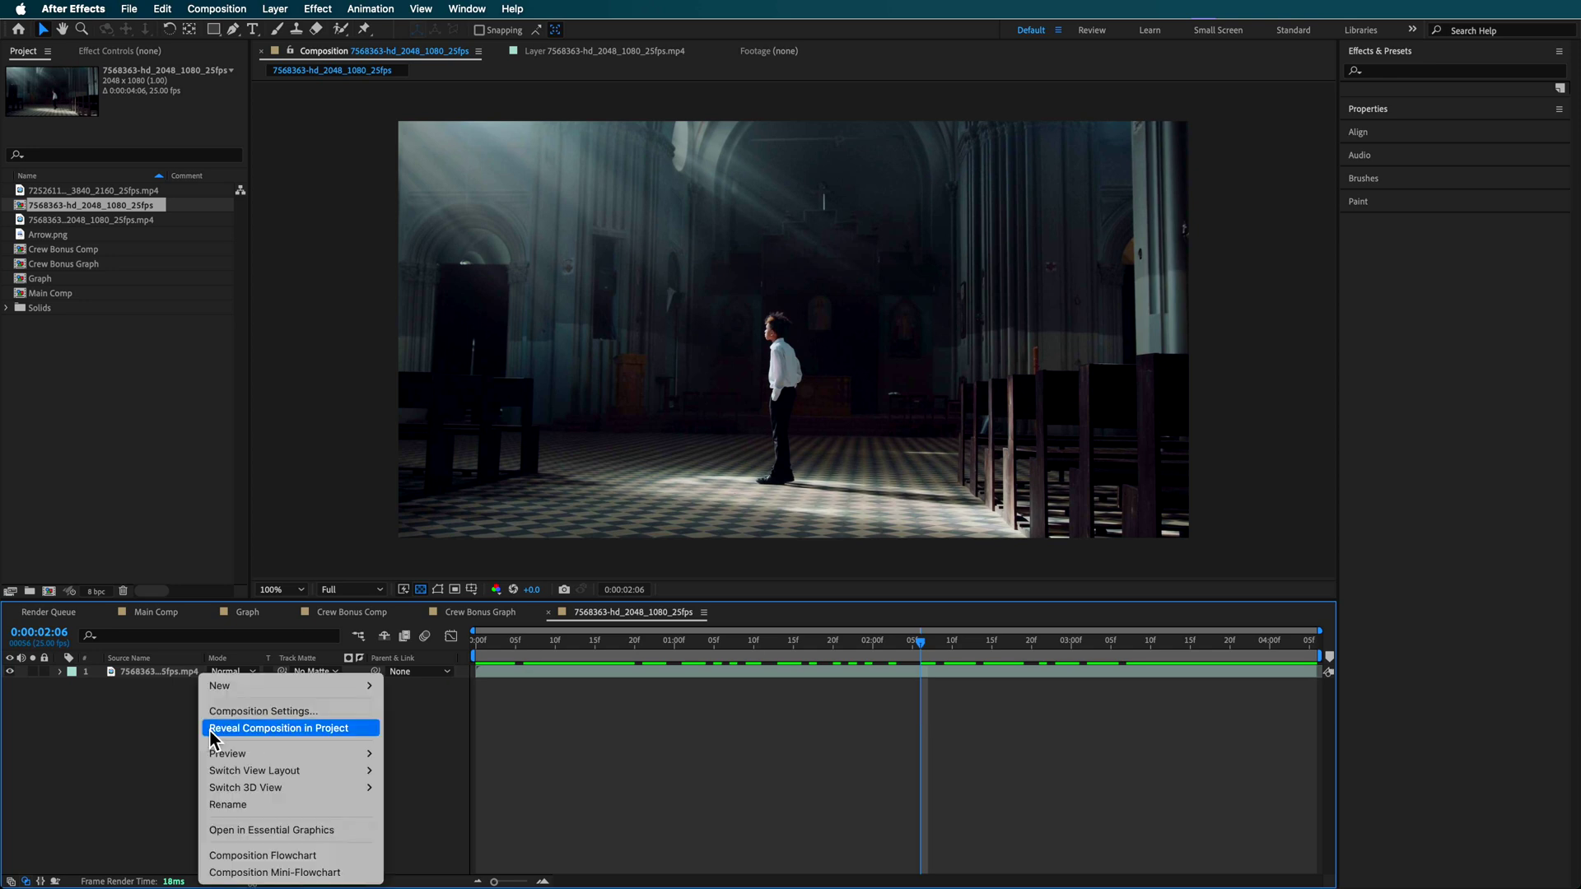
{"action": "mouse_move", "coordinate": [325, 686]}
{"action": "left_click", "coordinate": [427, 732]}
{"action": "left_click_drag", "start_coordinate": [611, 257], "coordinate": [600, 214]}
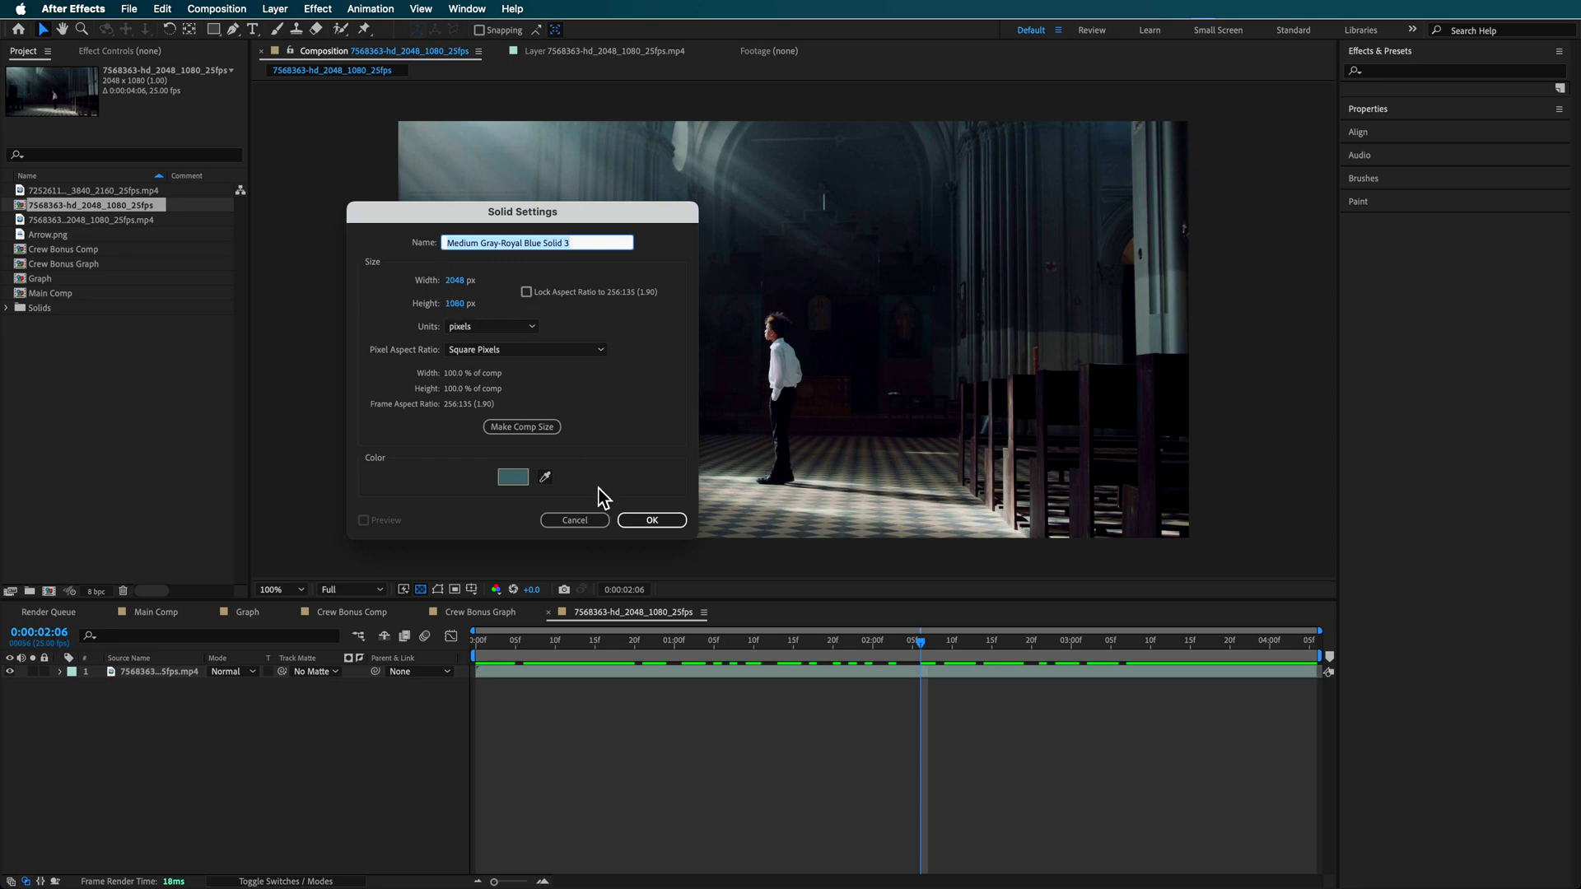
{"action": "left_click", "coordinate": [634, 523]}
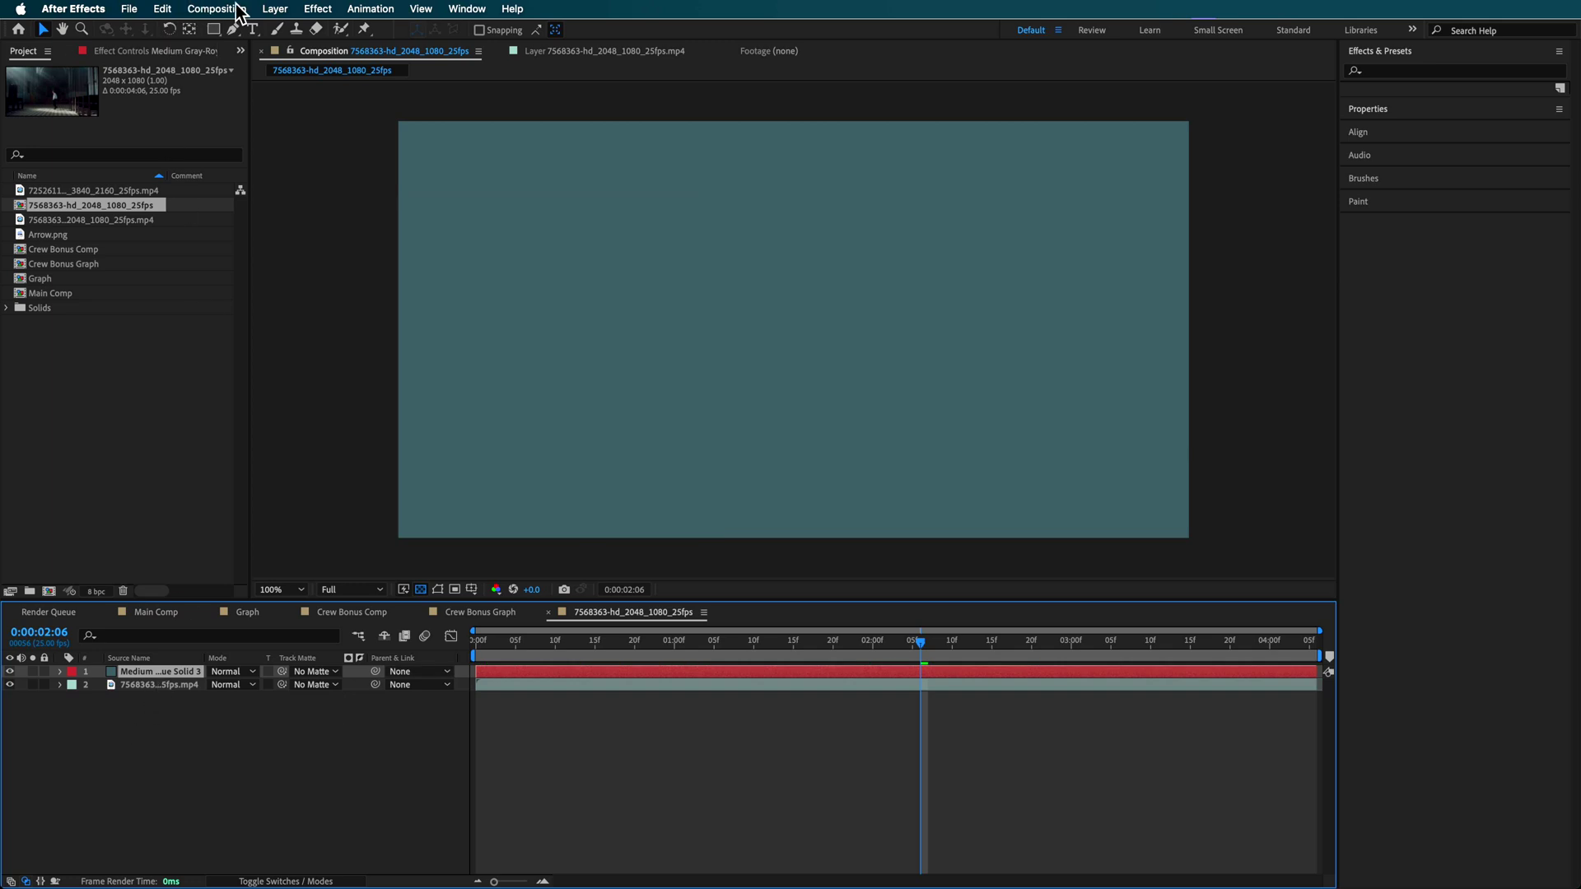
Step: Pre-compose the new solid into a composition named Graph
{"action": "left_click", "coordinate": [290, 8]}
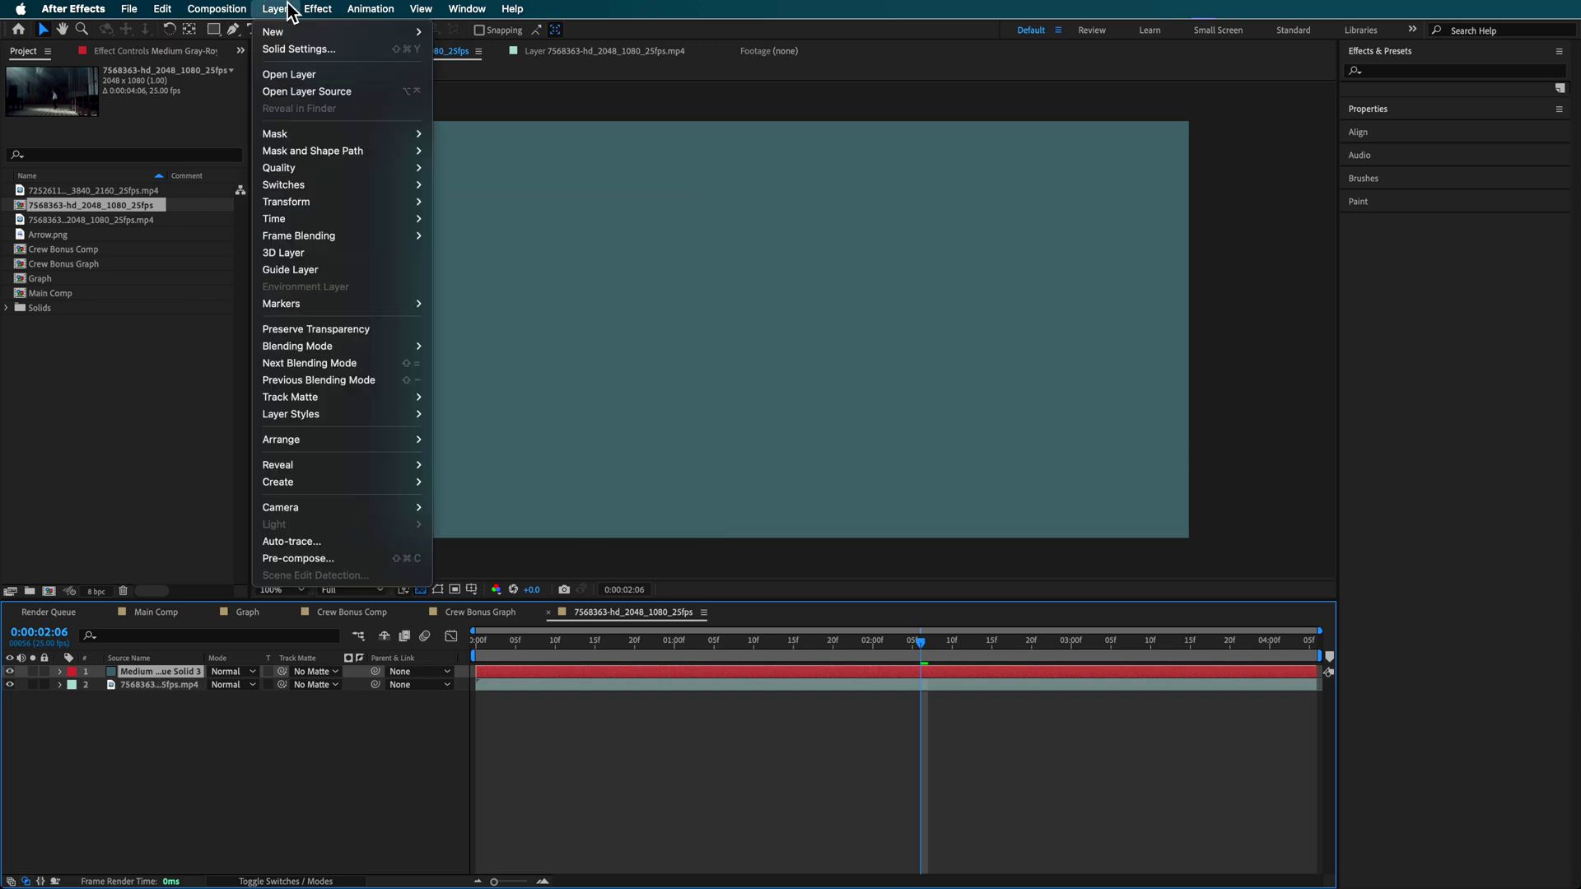
{"action": "left_click", "coordinate": [288, 556]}
{"action": "type", "text": "Graph"}
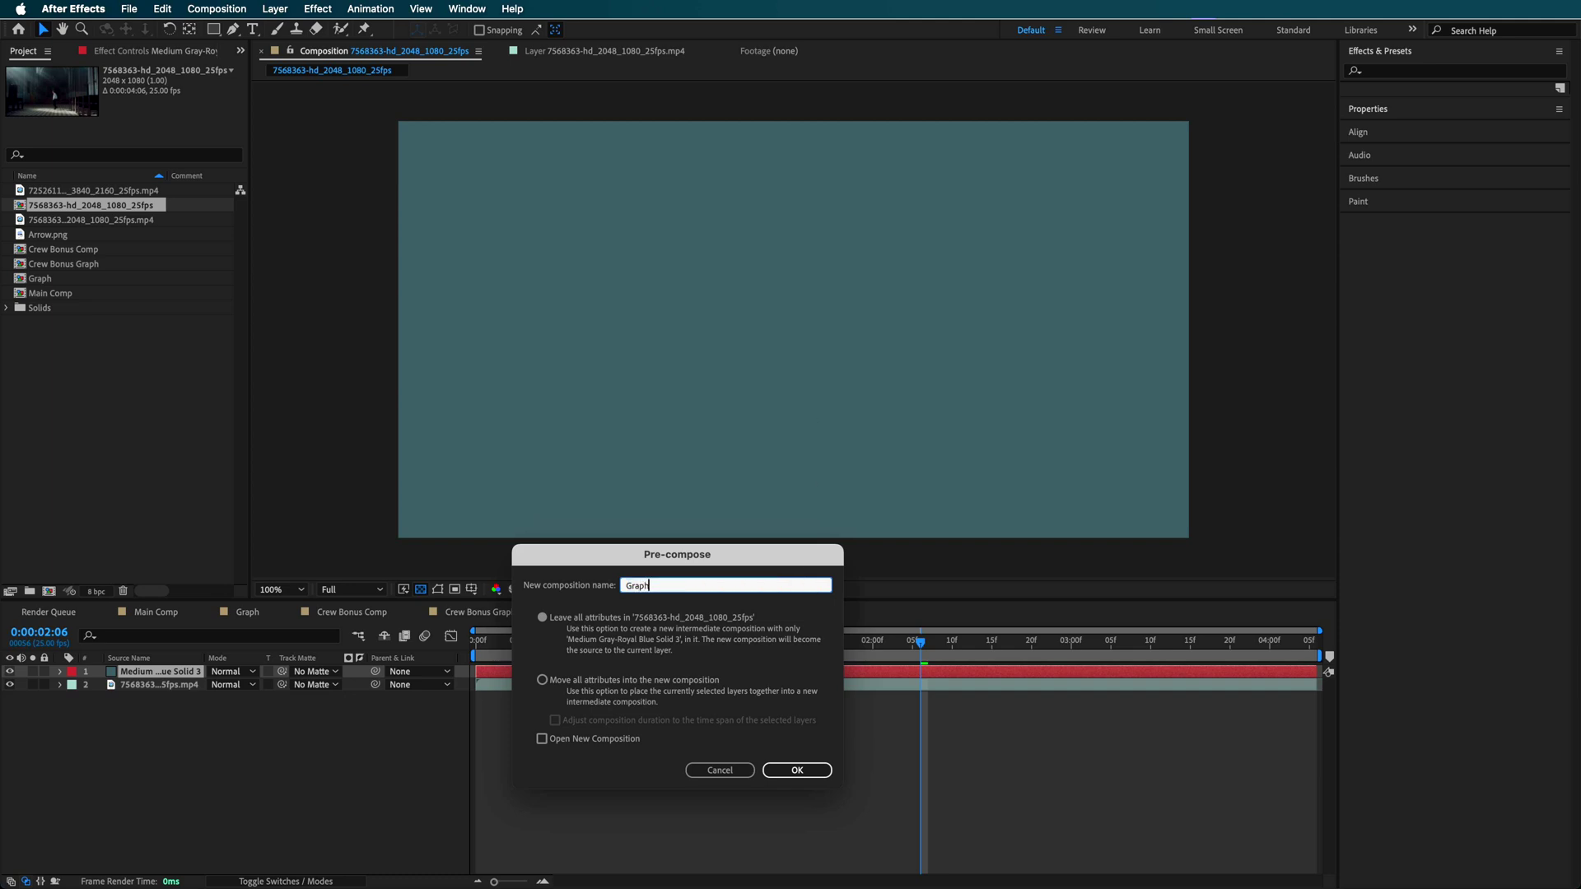
{"action": "key", "text": "Return"}
Step: Open the Graph precomp and delete the solid inside it
{"action": "double_click", "coordinate": [141, 672]}
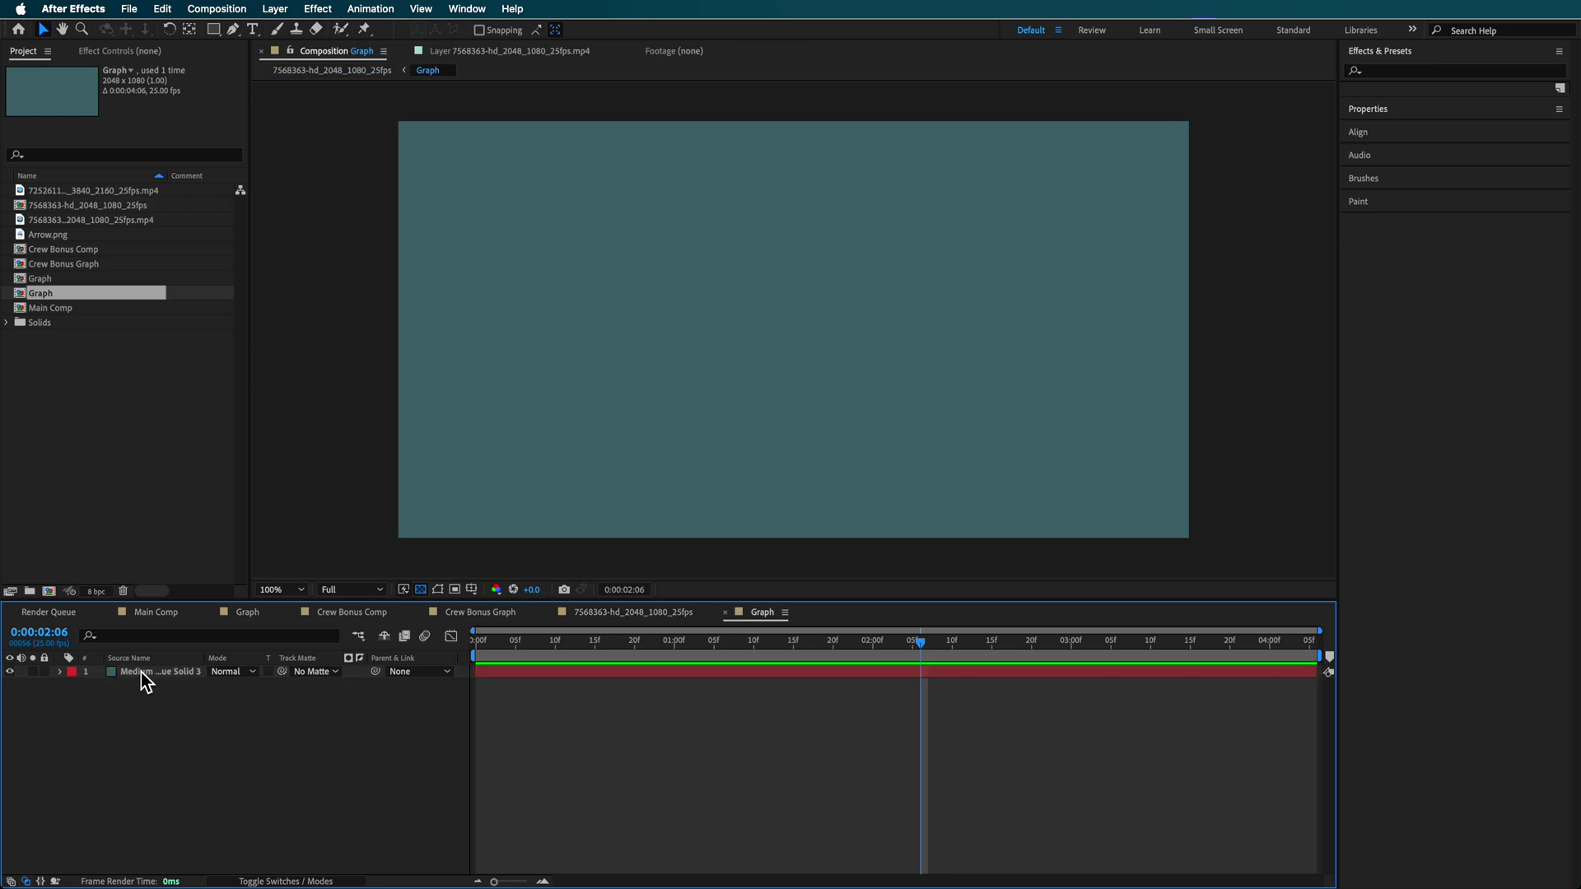
{"action": "left_click", "coordinate": [148, 671]}
{"action": "key", "text": "Delete"}
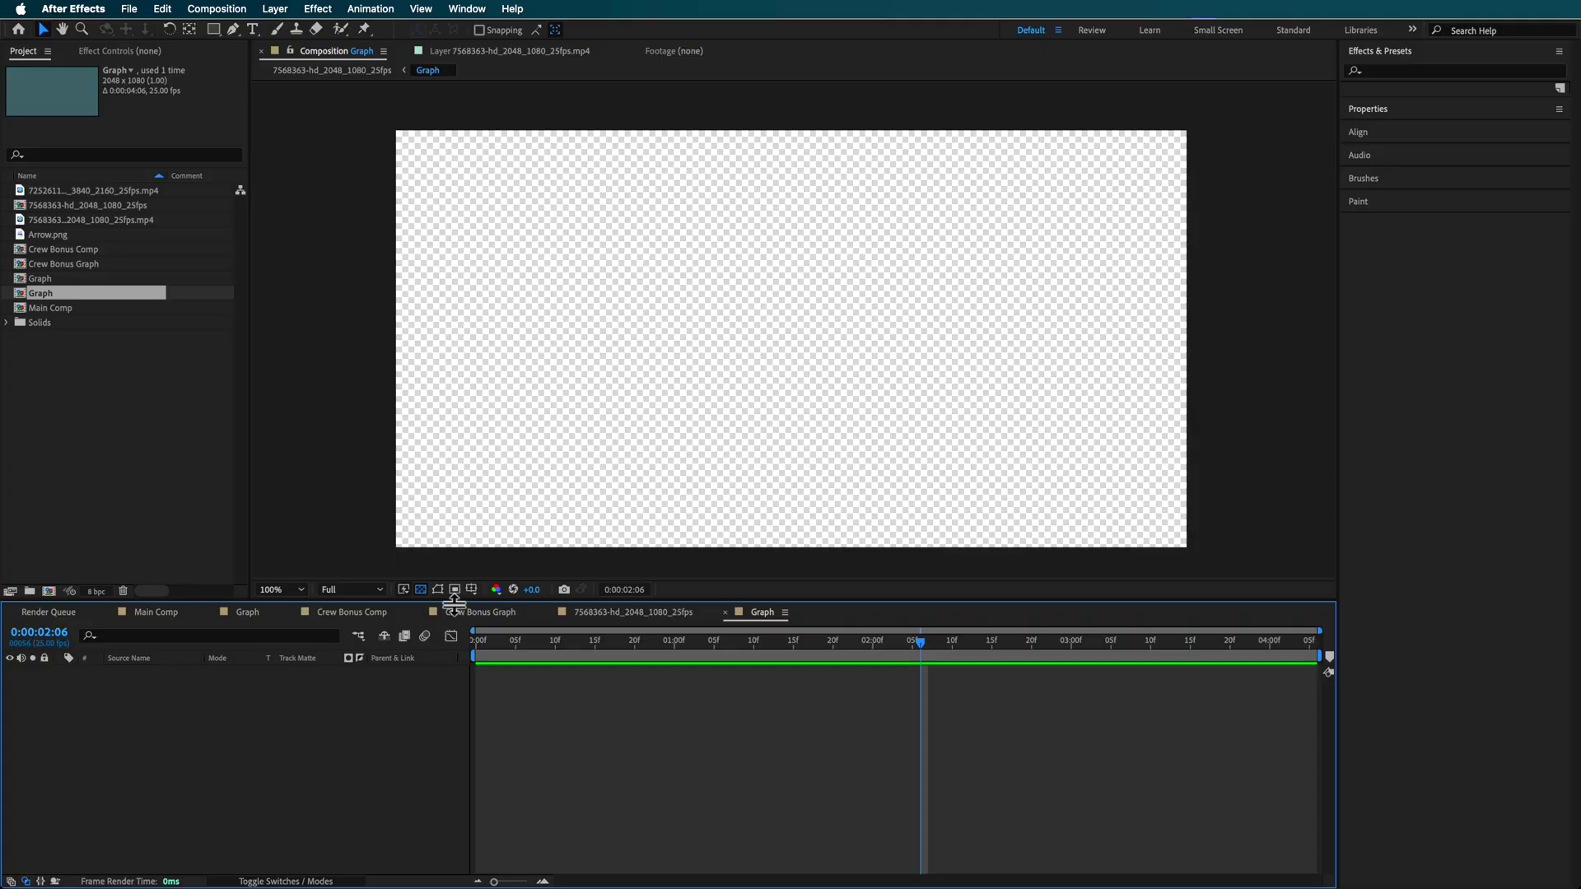
Step: Show a black comp background and set the Pen tool to draw with no fill
{"action": "left_click", "coordinate": [421, 590]}
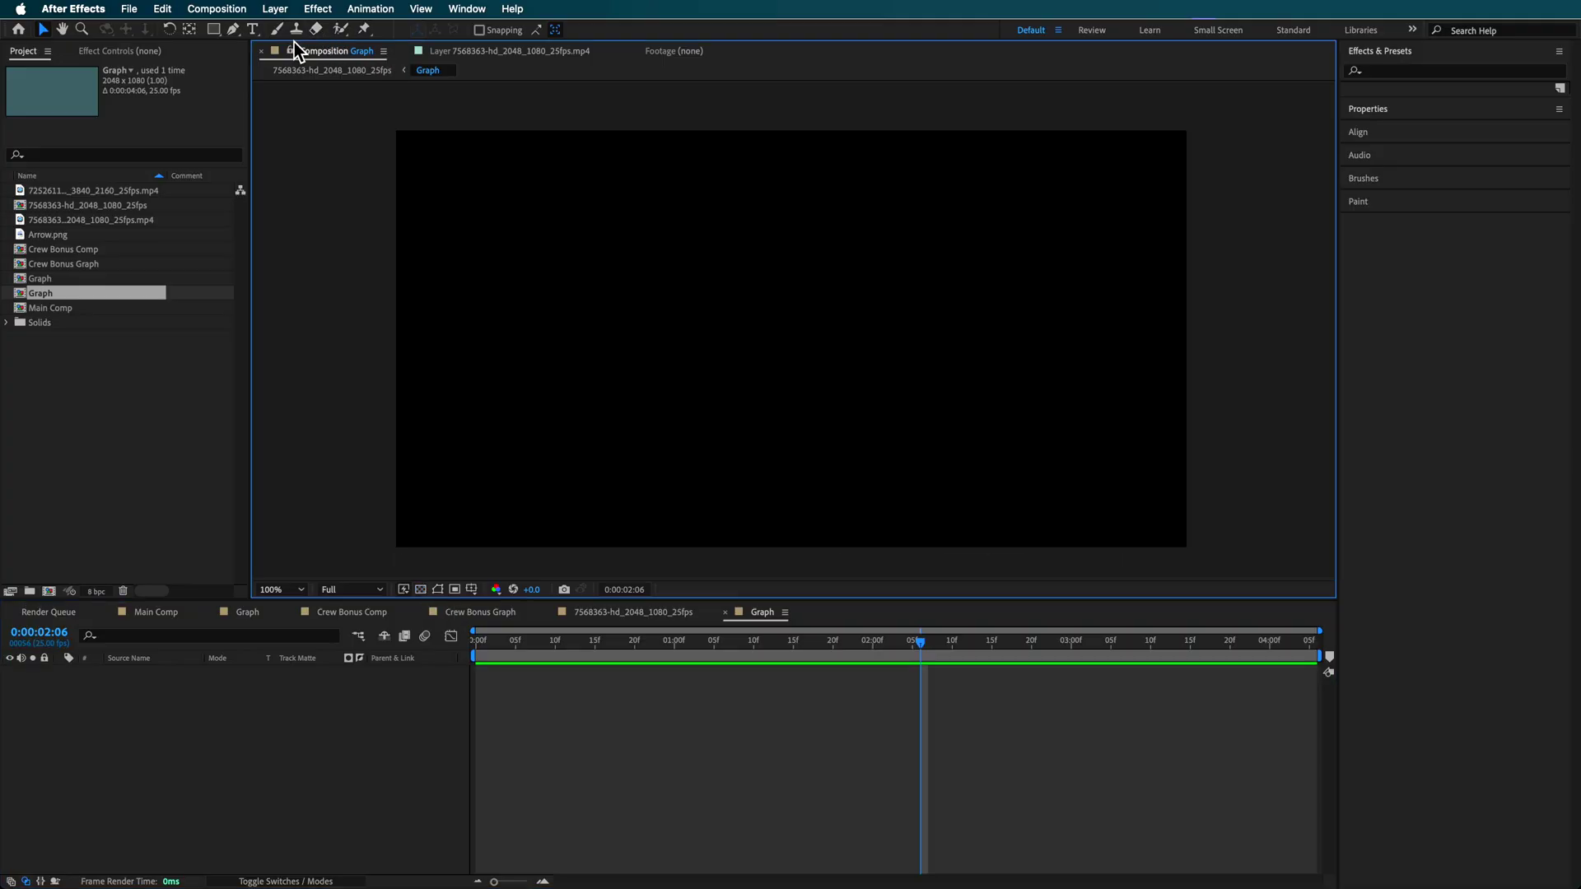
{"action": "left_click", "coordinate": [236, 30]}
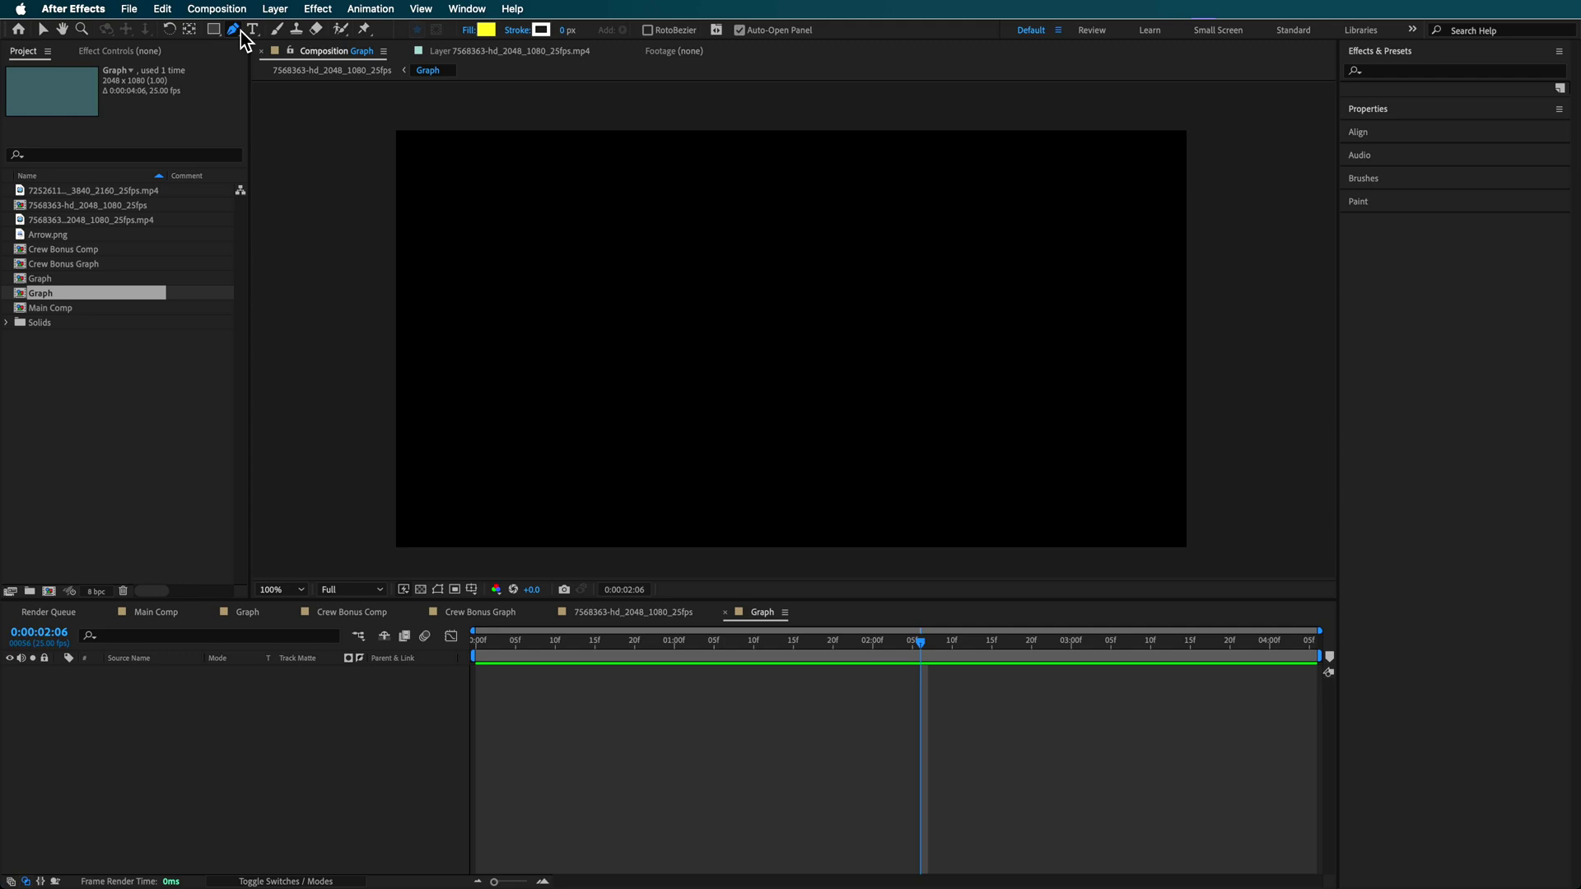
{"action": "left_click", "coordinate": [474, 31]}
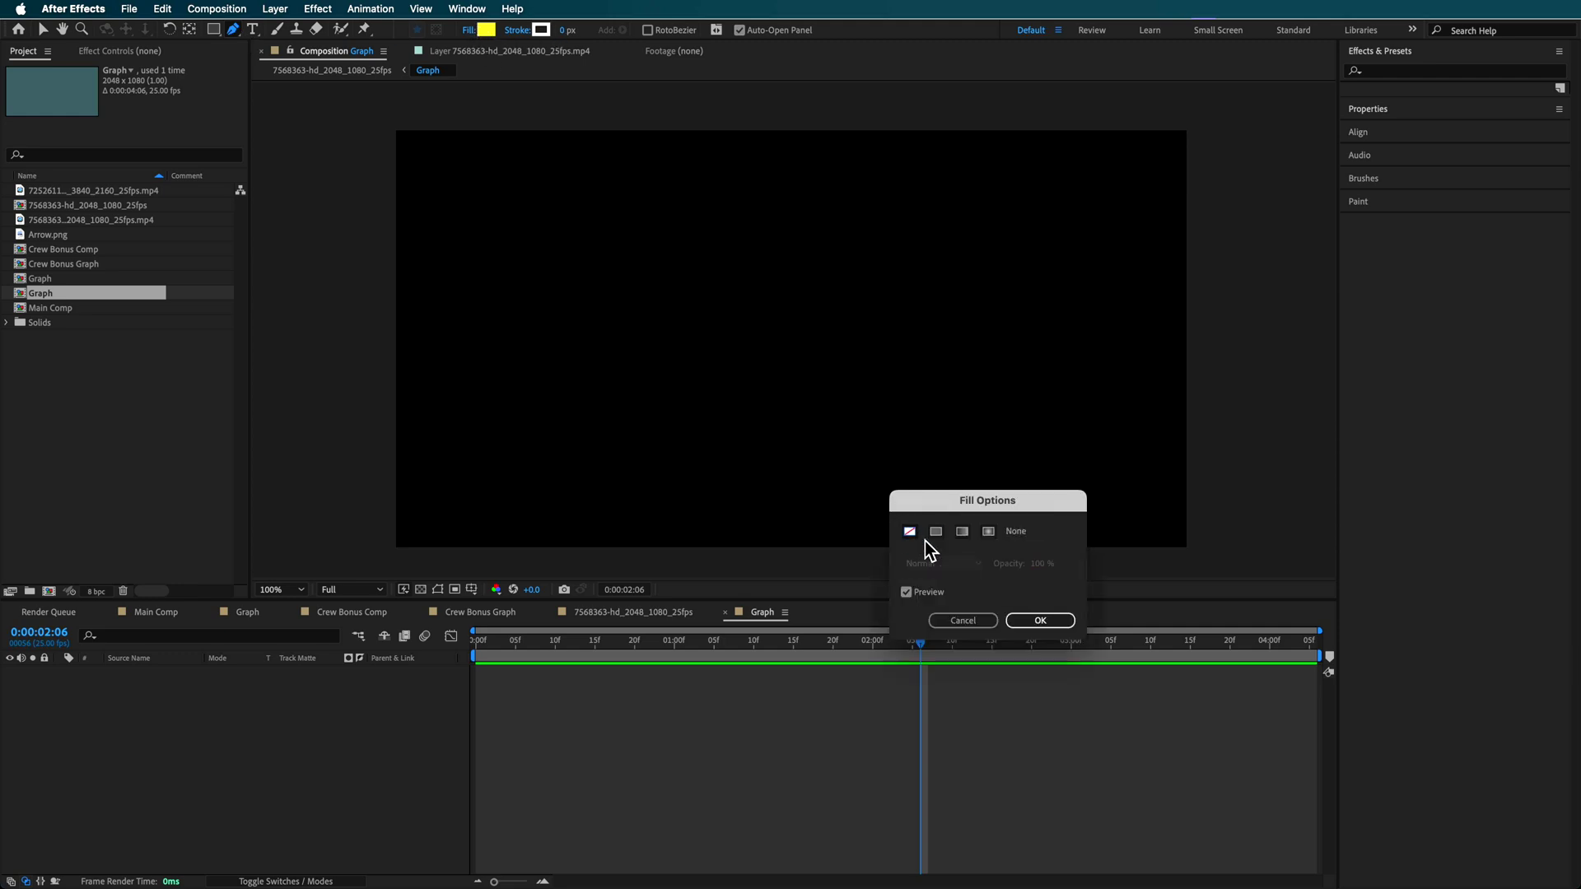
{"action": "left_click", "coordinate": [1040, 620]}
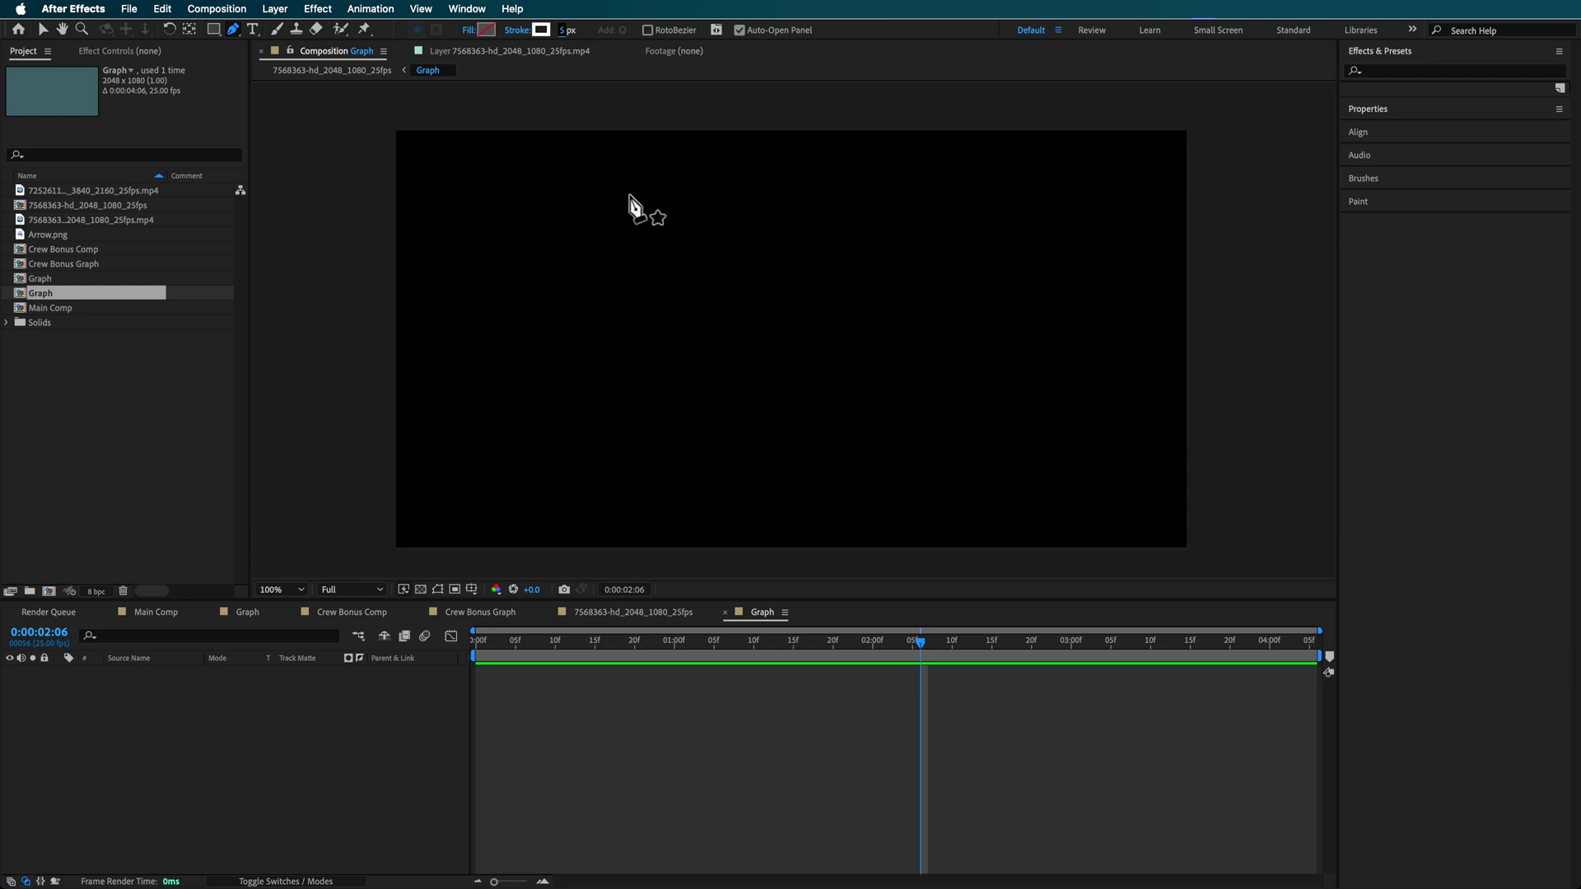
Step: Draw the white L-shaped axes with three points and thin the stroke to 2 px
{"action": "left_click", "coordinate": [542, 167]}
{"action": "left_click", "coordinate": [559, 494]}
{"action": "mouse_move", "coordinate": [560, 497]}
{"action": "left_mouse_down"}
{"action": "mouse_move", "coordinate": [520, 496]}
{"action": "mouse_move", "coordinate": [540, 505]}
{"action": "left_mouse_up"}
{"action": "left_click", "coordinate": [970, 506]}
{"action": "left_click", "coordinate": [756, 672]}
{"action": "key", "text": "space"}
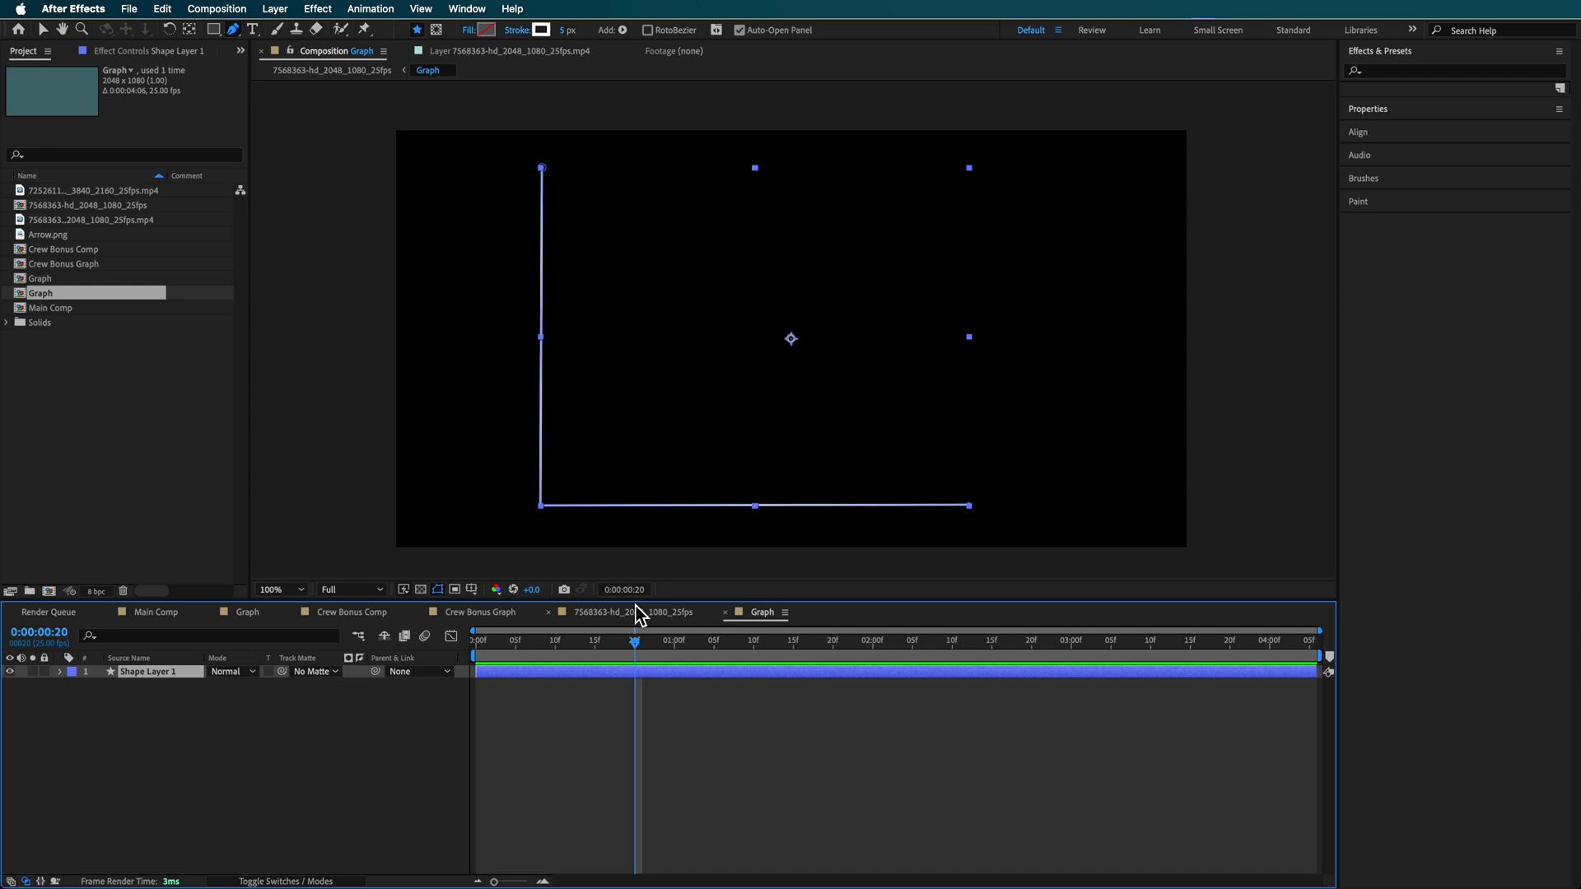
{"action": "left_click", "coordinate": [261, 735]}
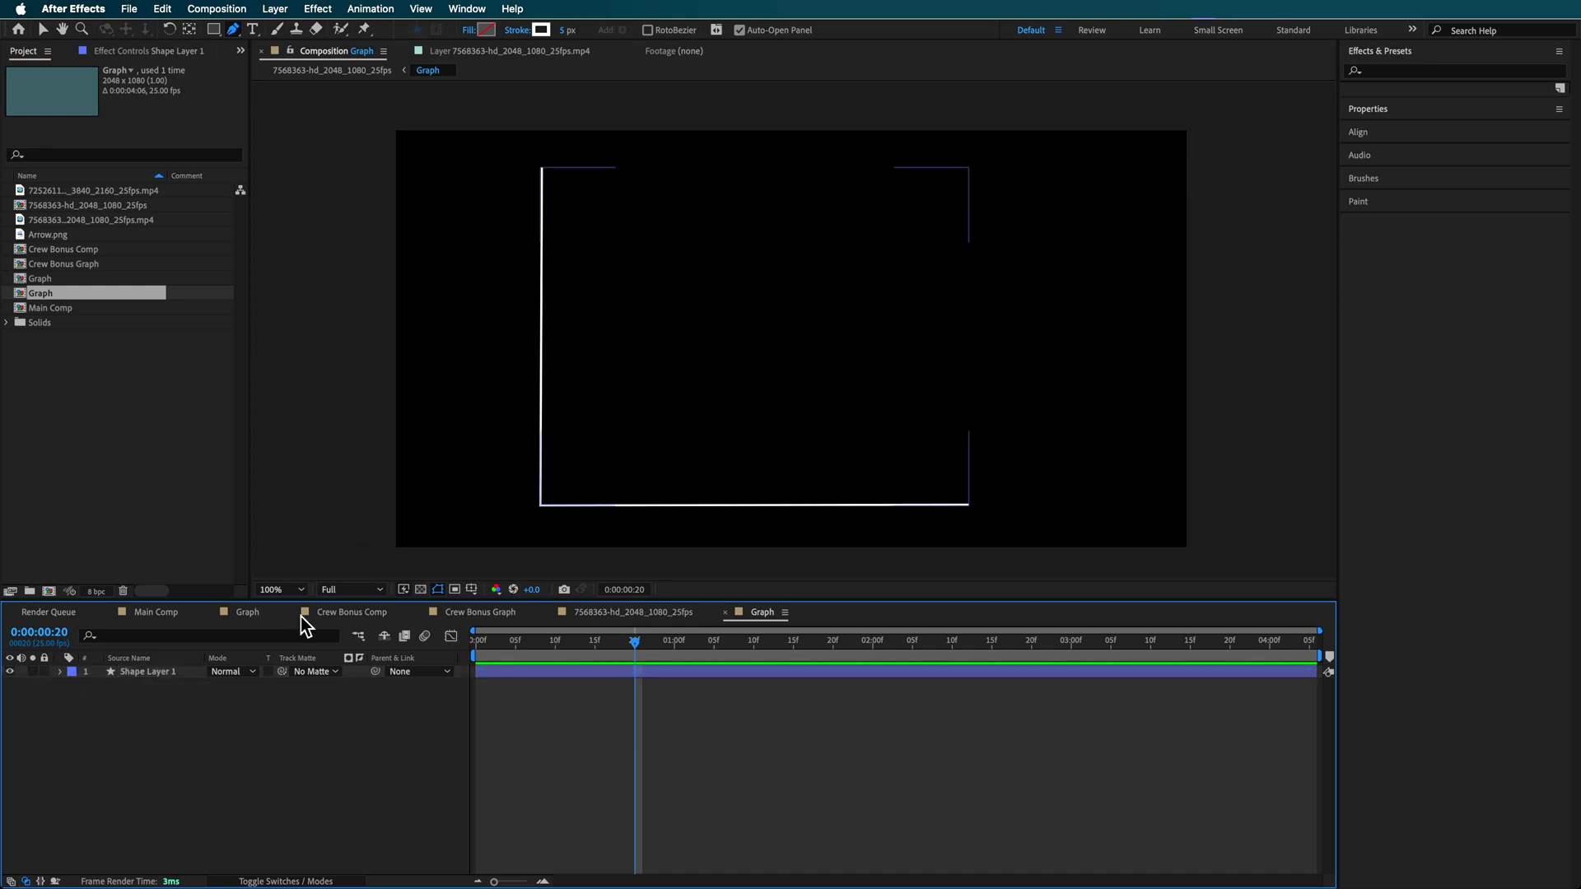
{"action": "left_click_drag", "start_coordinate": [570, 39], "coordinate": [566, 40]}
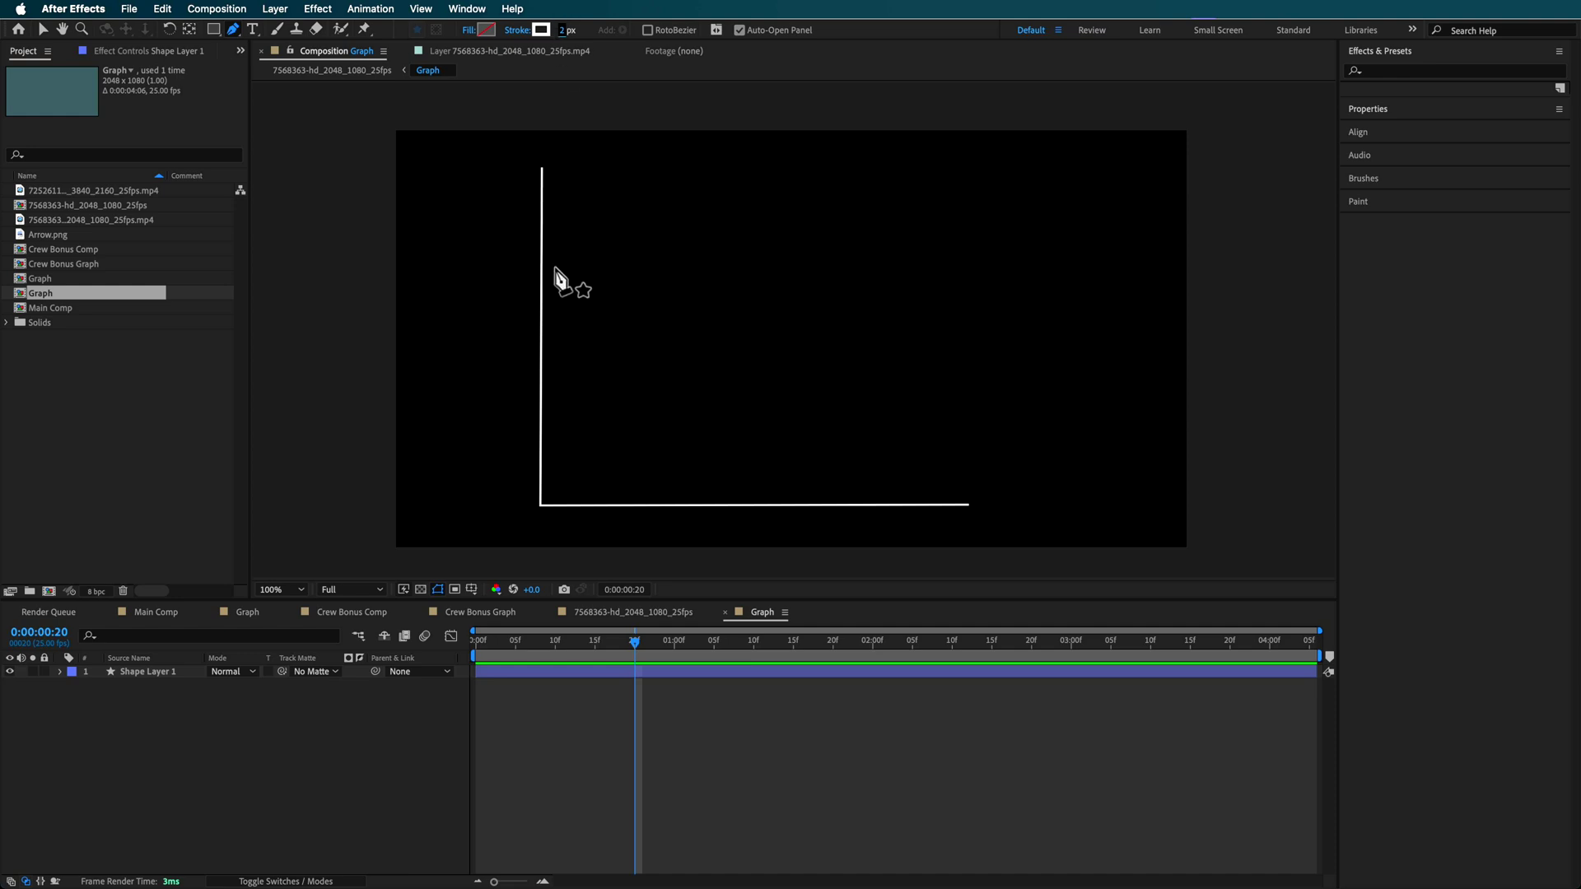
Step: Draw a horizontal gridline across the axes and give it a grey 9B9B9B stroke
{"action": "left_click", "coordinate": [541, 454]}
{"action": "left_click", "coordinate": [954, 455]}
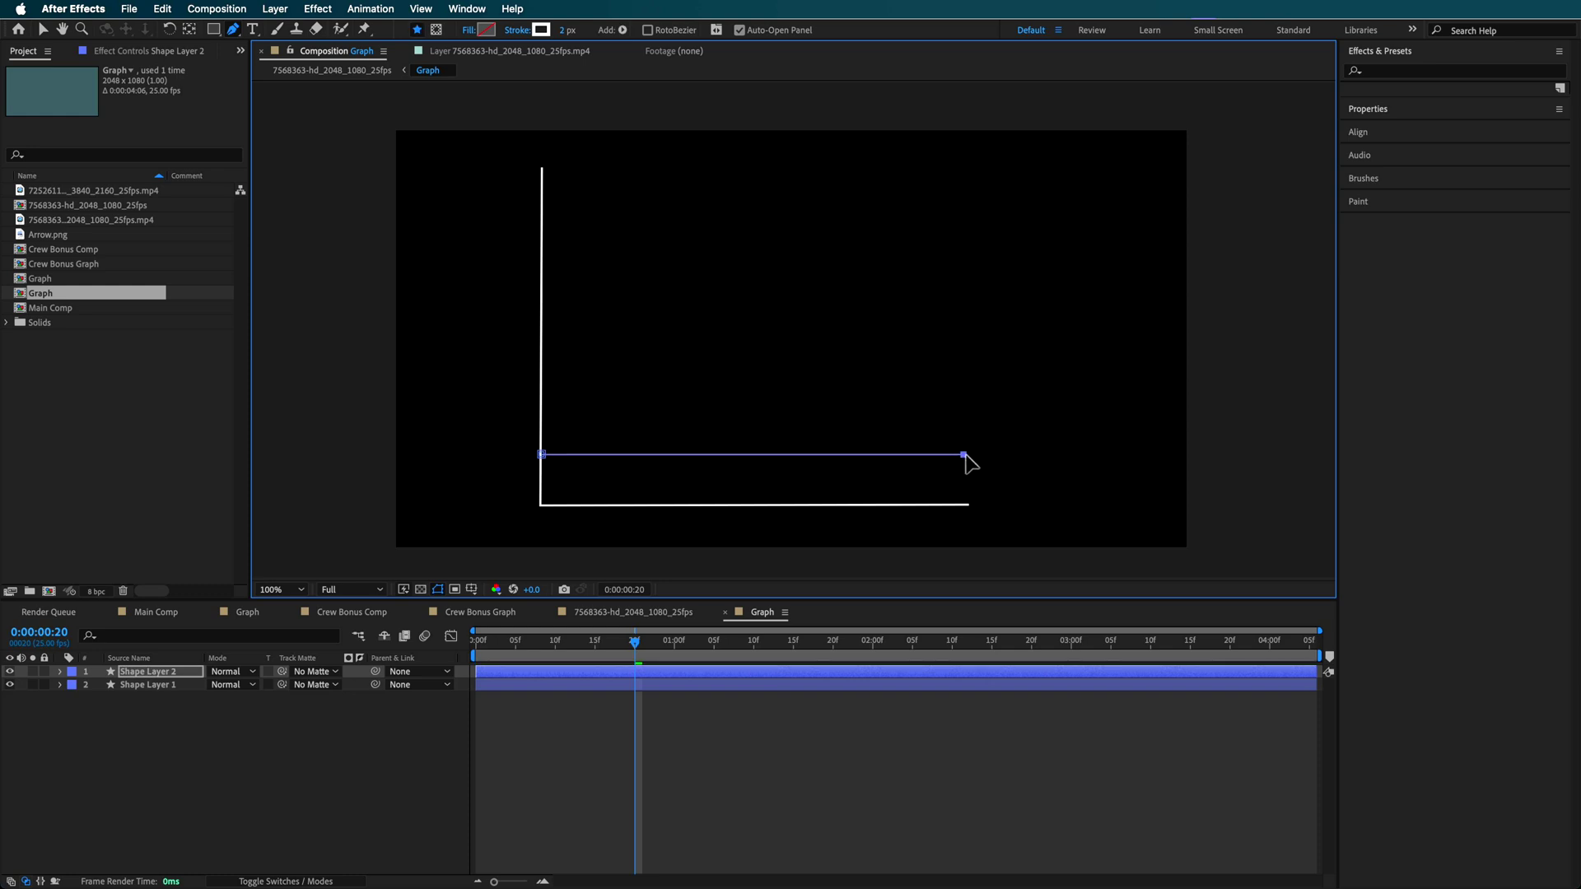
{"action": "left_click", "coordinate": [587, 744]}
{"action": "key", "text": "v"}
{"action": "left_click", "coordinate": [145, 672]}
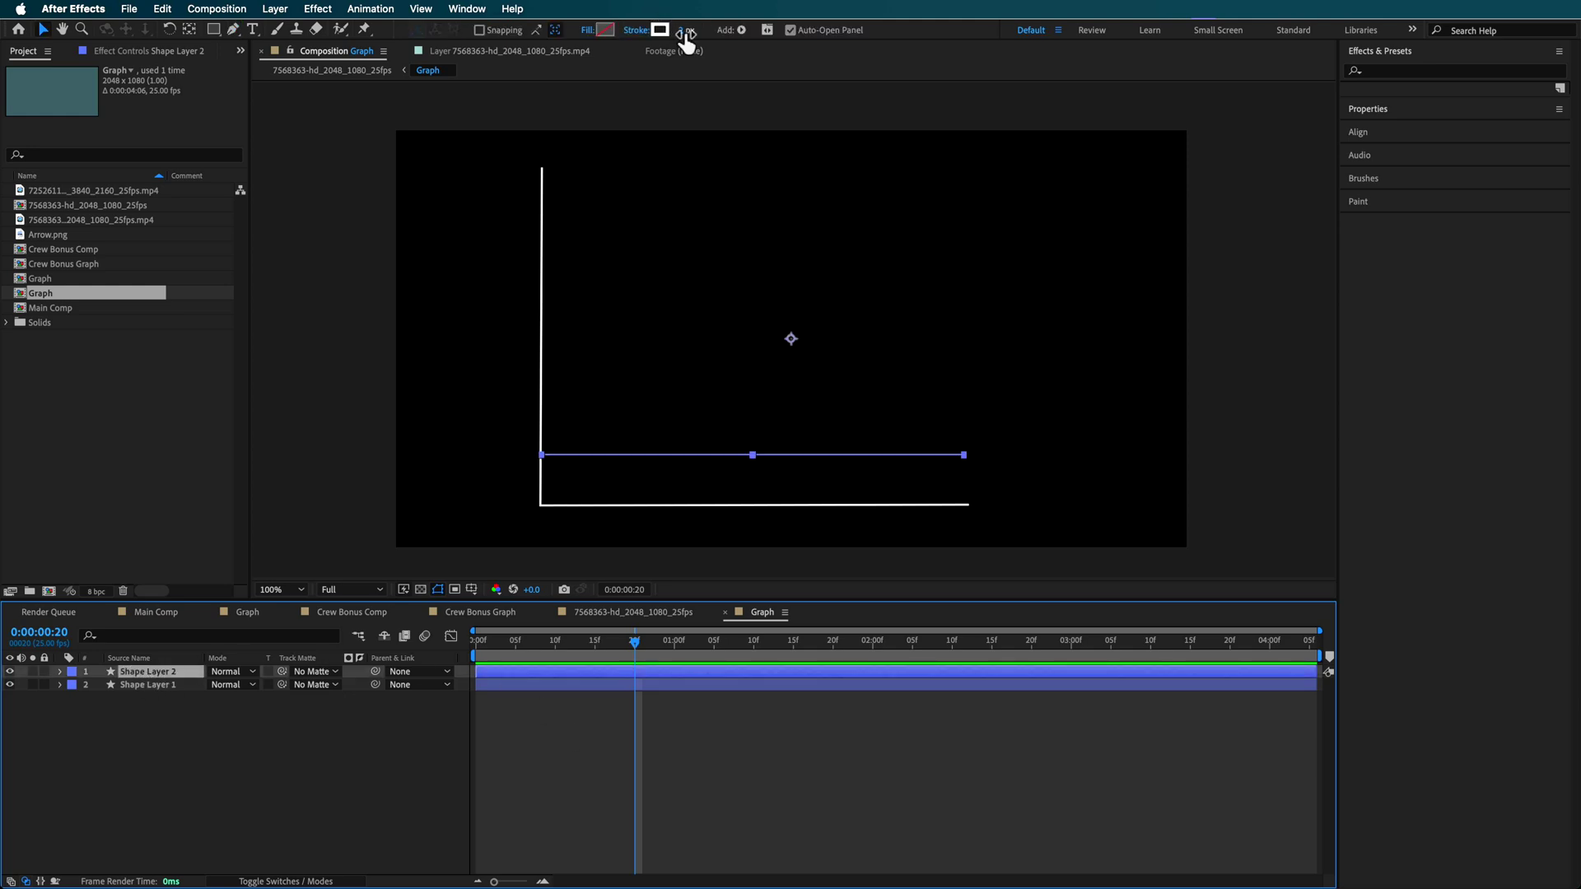
{"action": "left_click", "coordinate": [667, 33]}
{"action": "mouse_move", "coordinate": [520, 503]}
{"action": "left_mouse_down"}
{"action": "mouse_move", "coordinate": [505, 495]}
{"action": "mouse_move", "coordinate": [471, 533]}
{"action": "left_mouse_up"}
{"action": "left_click", "coordinate": [816, 446]}
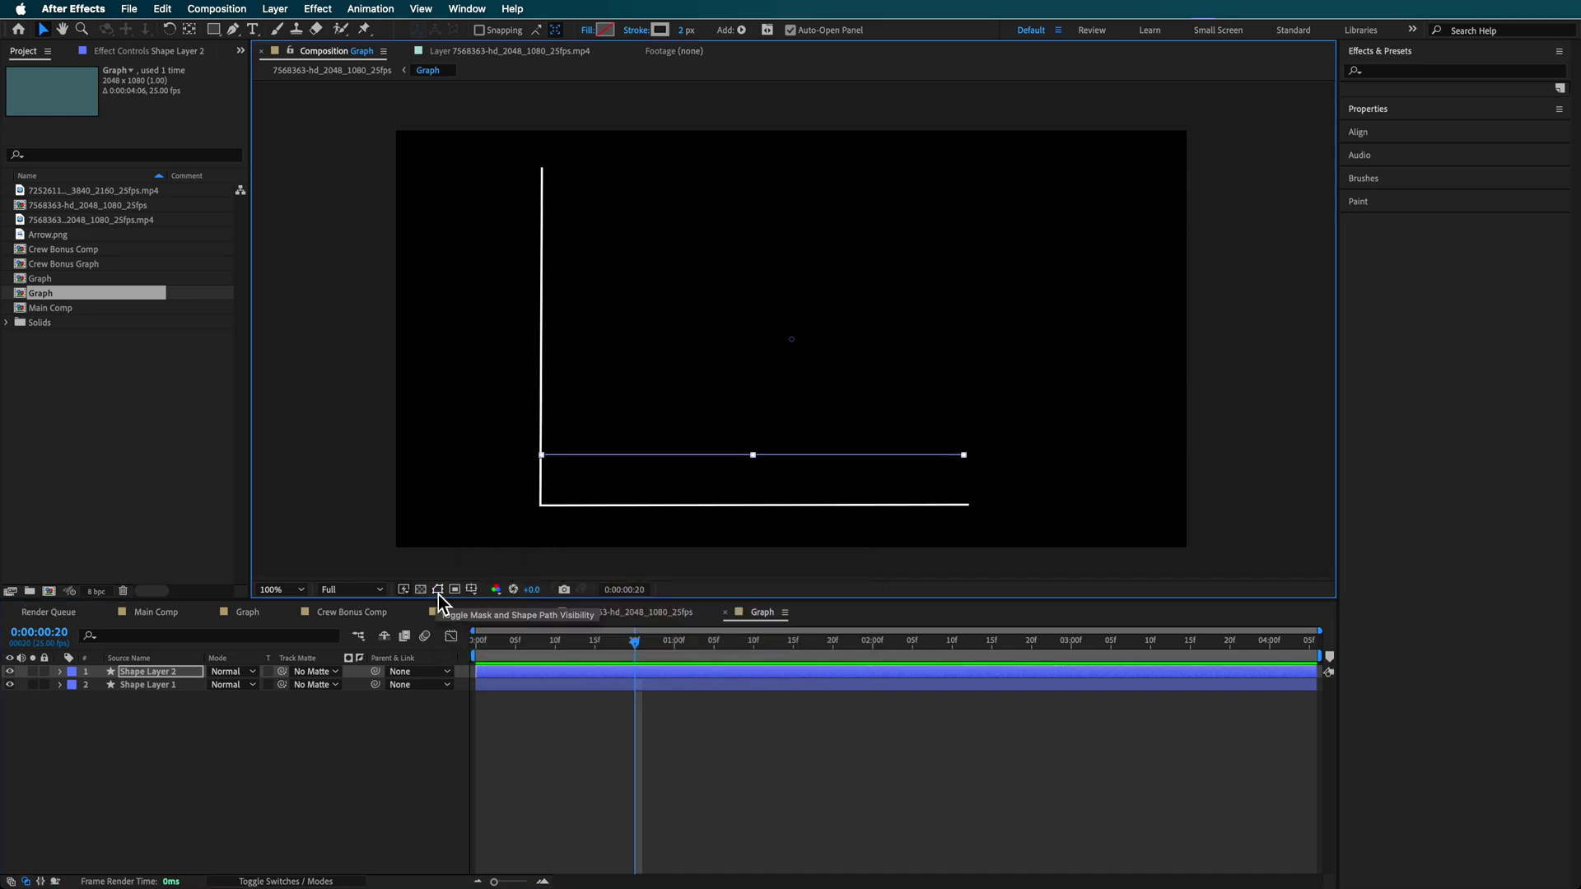
{"action": "left_click", "coordinate": [650, 749]}
{"action": "left_click", "coordinate": [434, 595]}
{"action": "left_click", "coordinate": [143, 672]}
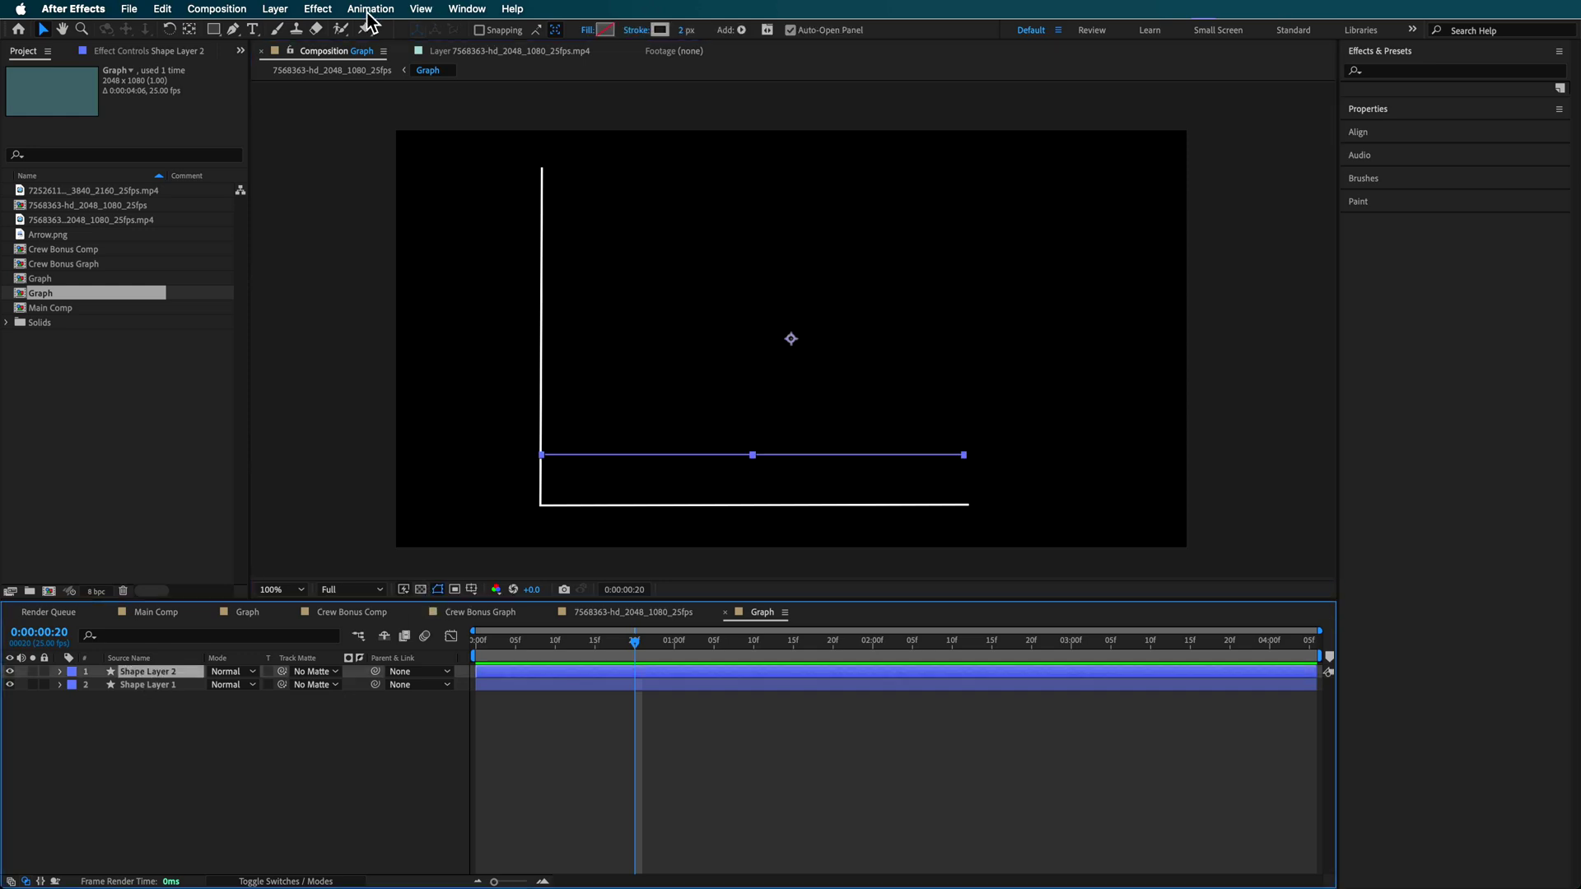
Step: Duplicate the Shape 1 gridline several times and space the copies evenly upward
{"action": "left_click", "coordinate": [235, 30]}
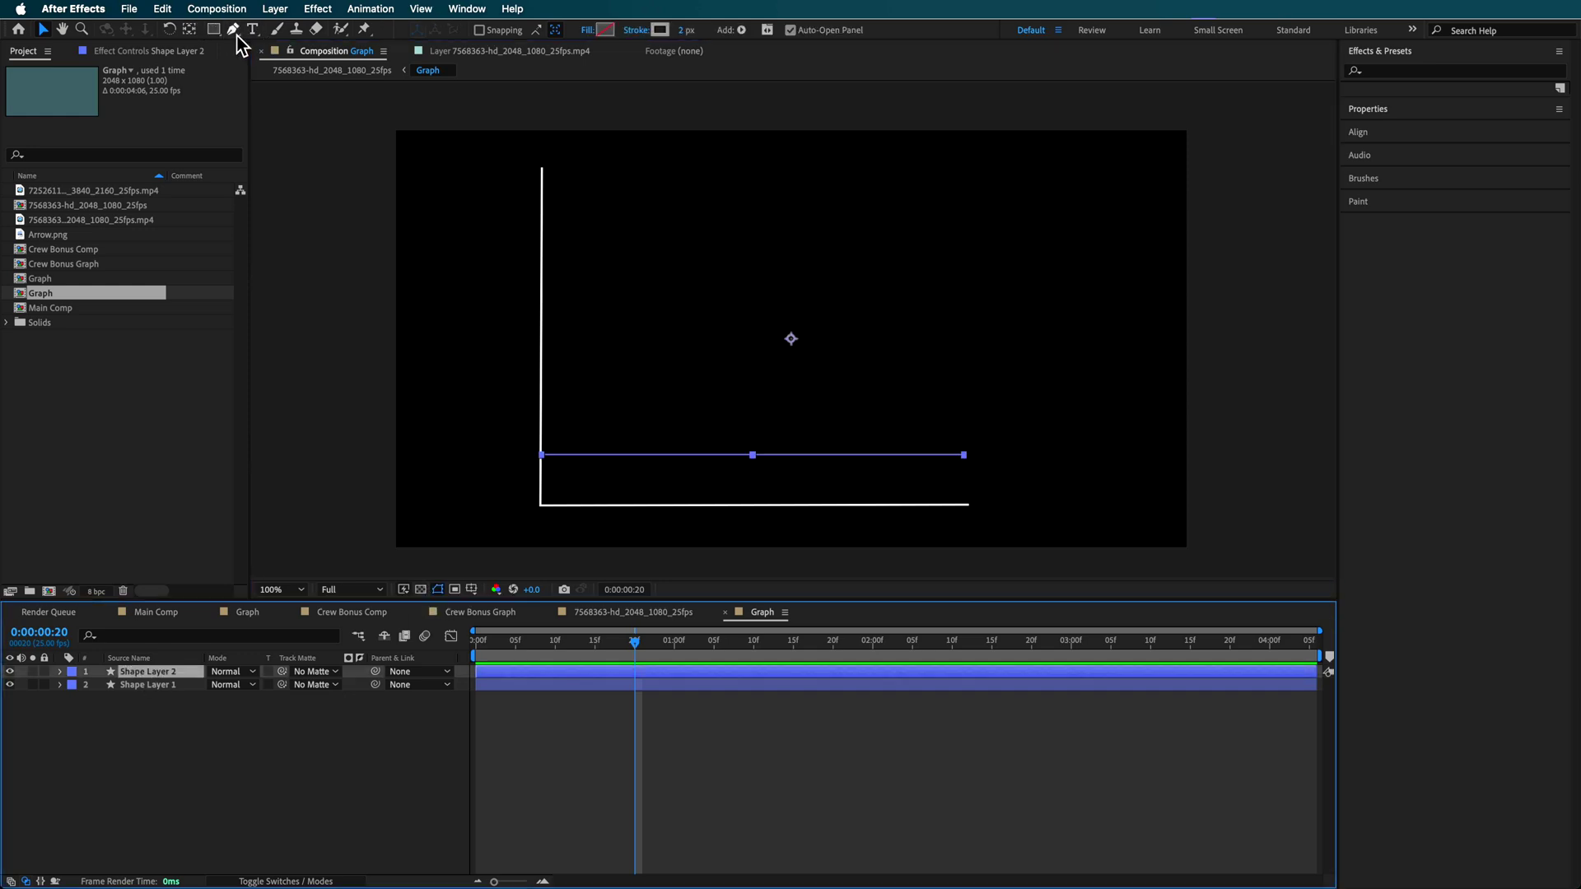
{"action": "left_click", "coordinate": [59, 673]}
{"action": "left_click", "coordinate": [73, 685]}
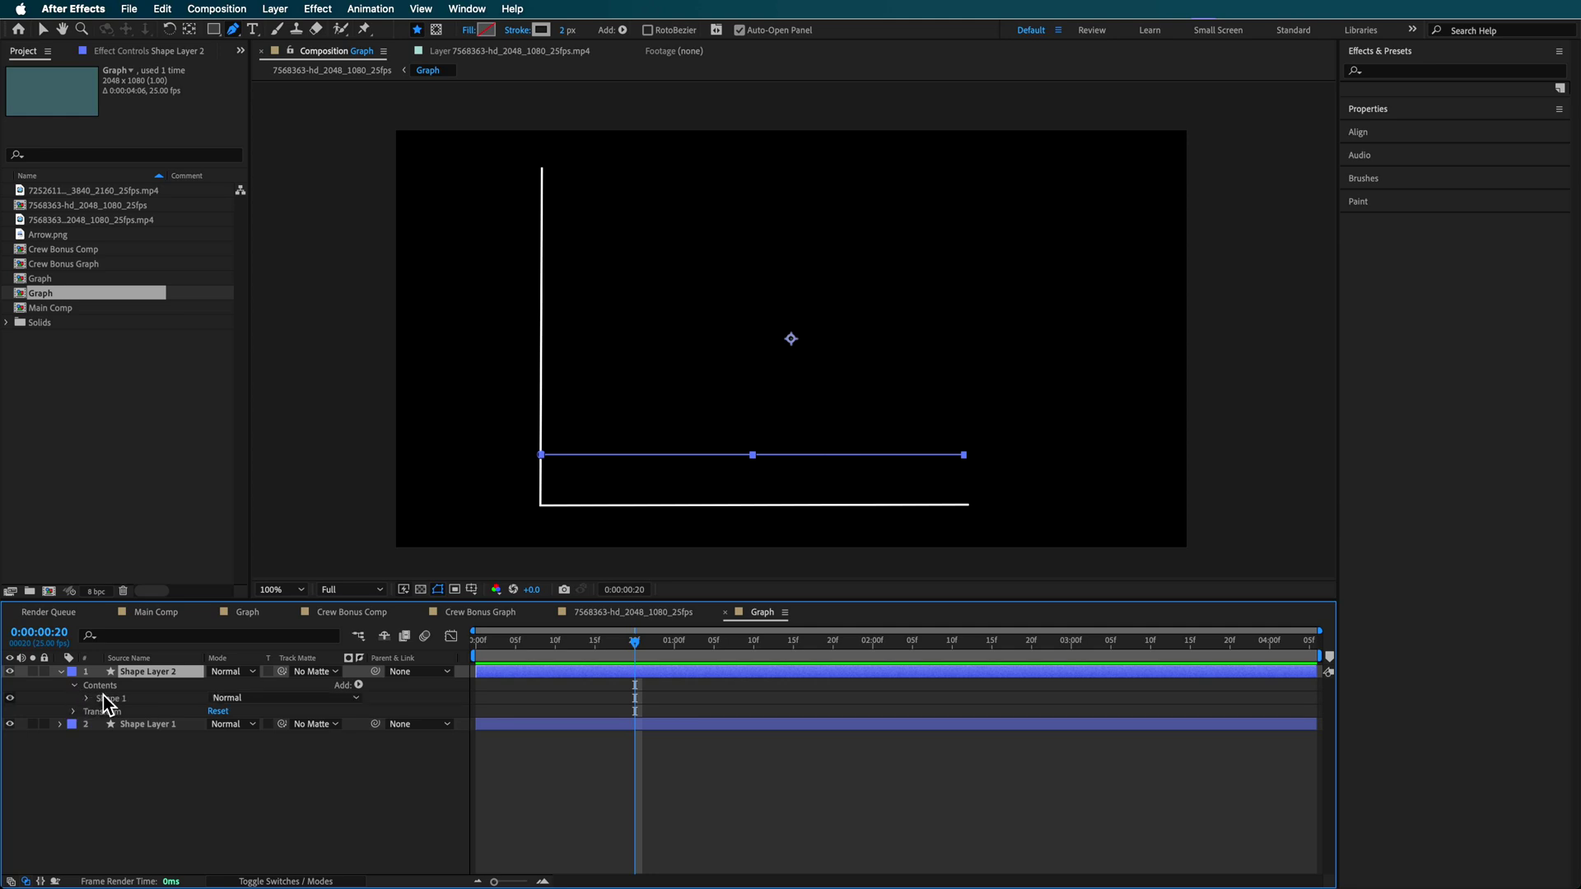
{"action": "left_click", "coordinate": [112, 699]}
{"action": "key", "text": "super+d"}
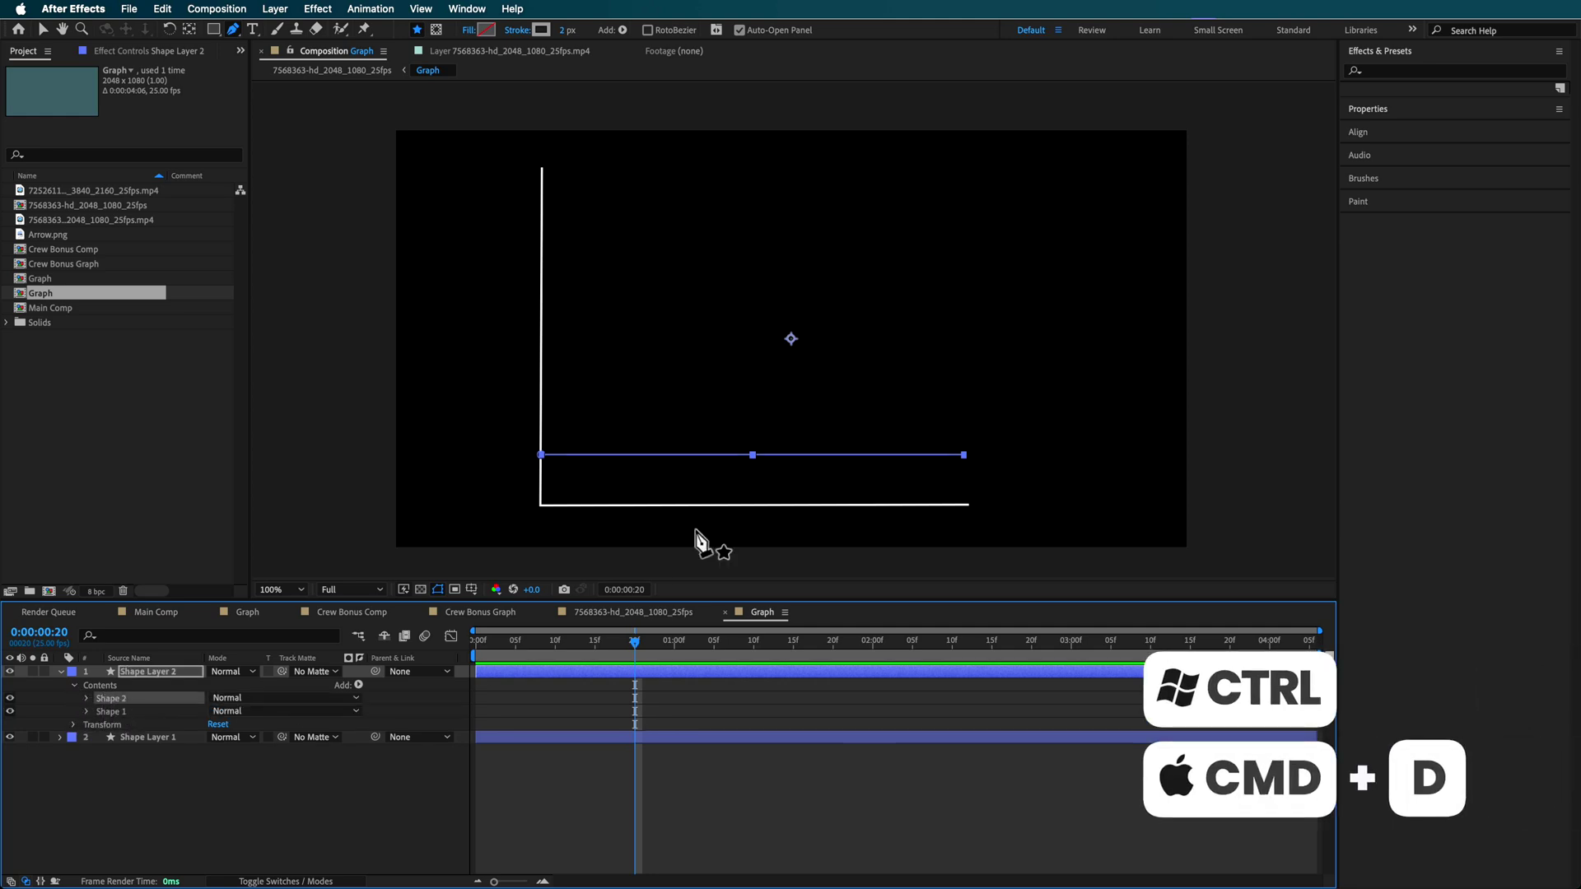
{"action": "key", "text": "v"}
{"action": "left_click_drag", "start_coordinate": [706, 456], "coordinate": [667, 339]}
{"action": "key", "text": "super+d"}
{"action": "left_click_drag", "start_coordinate": [645, 420], "coordinate": [640, 386]}
{"action": "left_click_drag", "start_coordinate": [640, 456], "coordinate": [640, 444]}
{"action": "key", "text": "super+d"}
{"action": "left_click_drag", "start_coordinate": [660, 327], "coordinate": [628, 205]}
{"action": "key", "text": "super+d"}
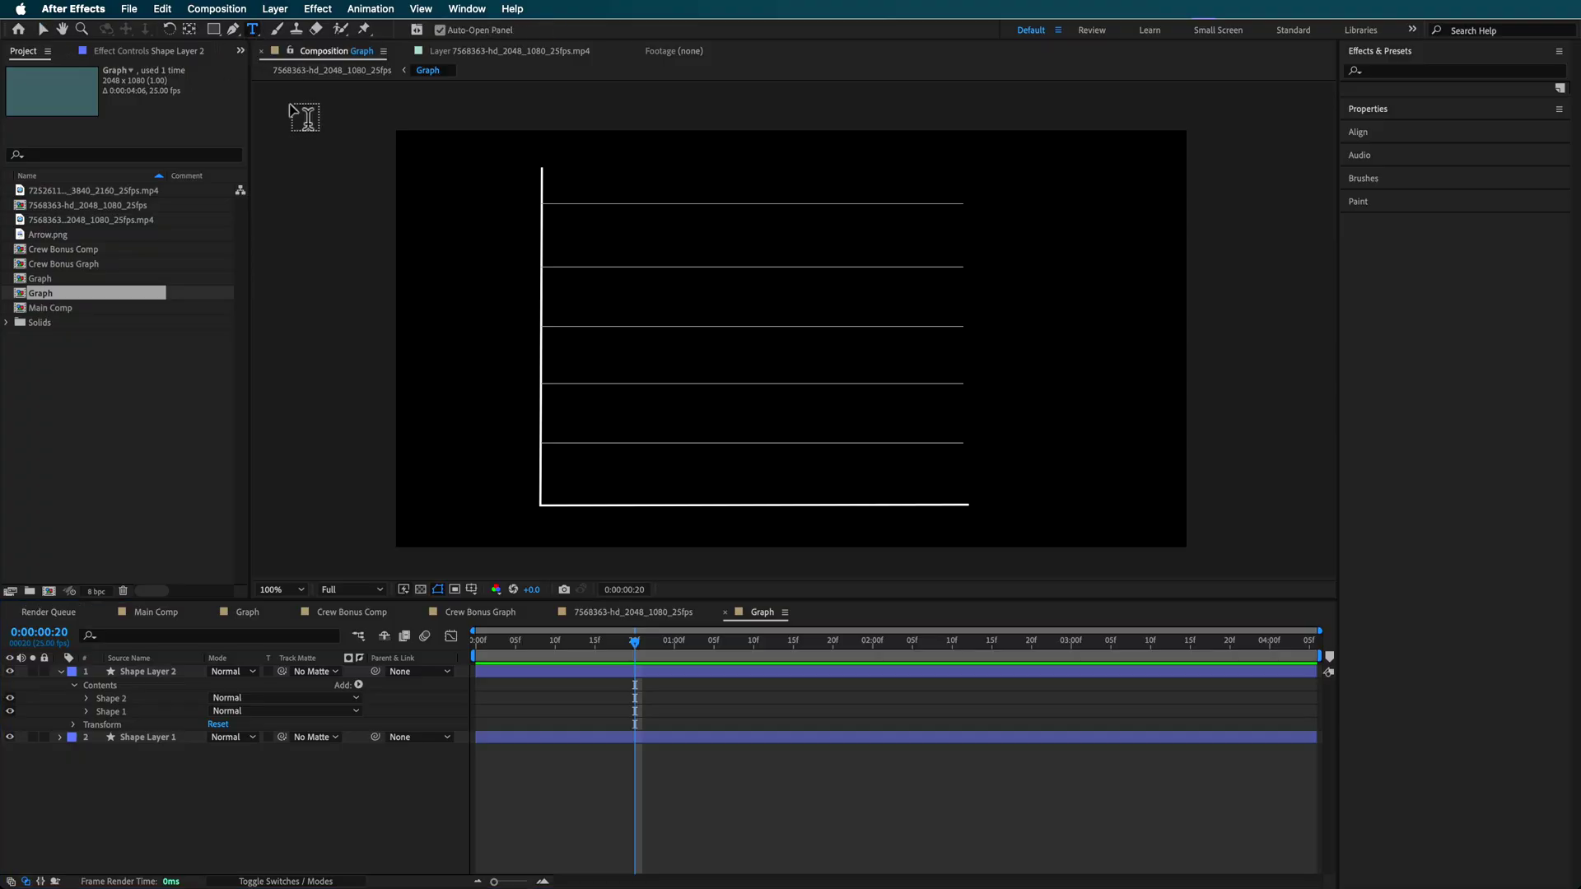
Step: Create a text box left of the vertical axis with the 20% label
{"action": "left_click_drag", "start_coordinate": [459, 154], "coordinate": [533, 520]}
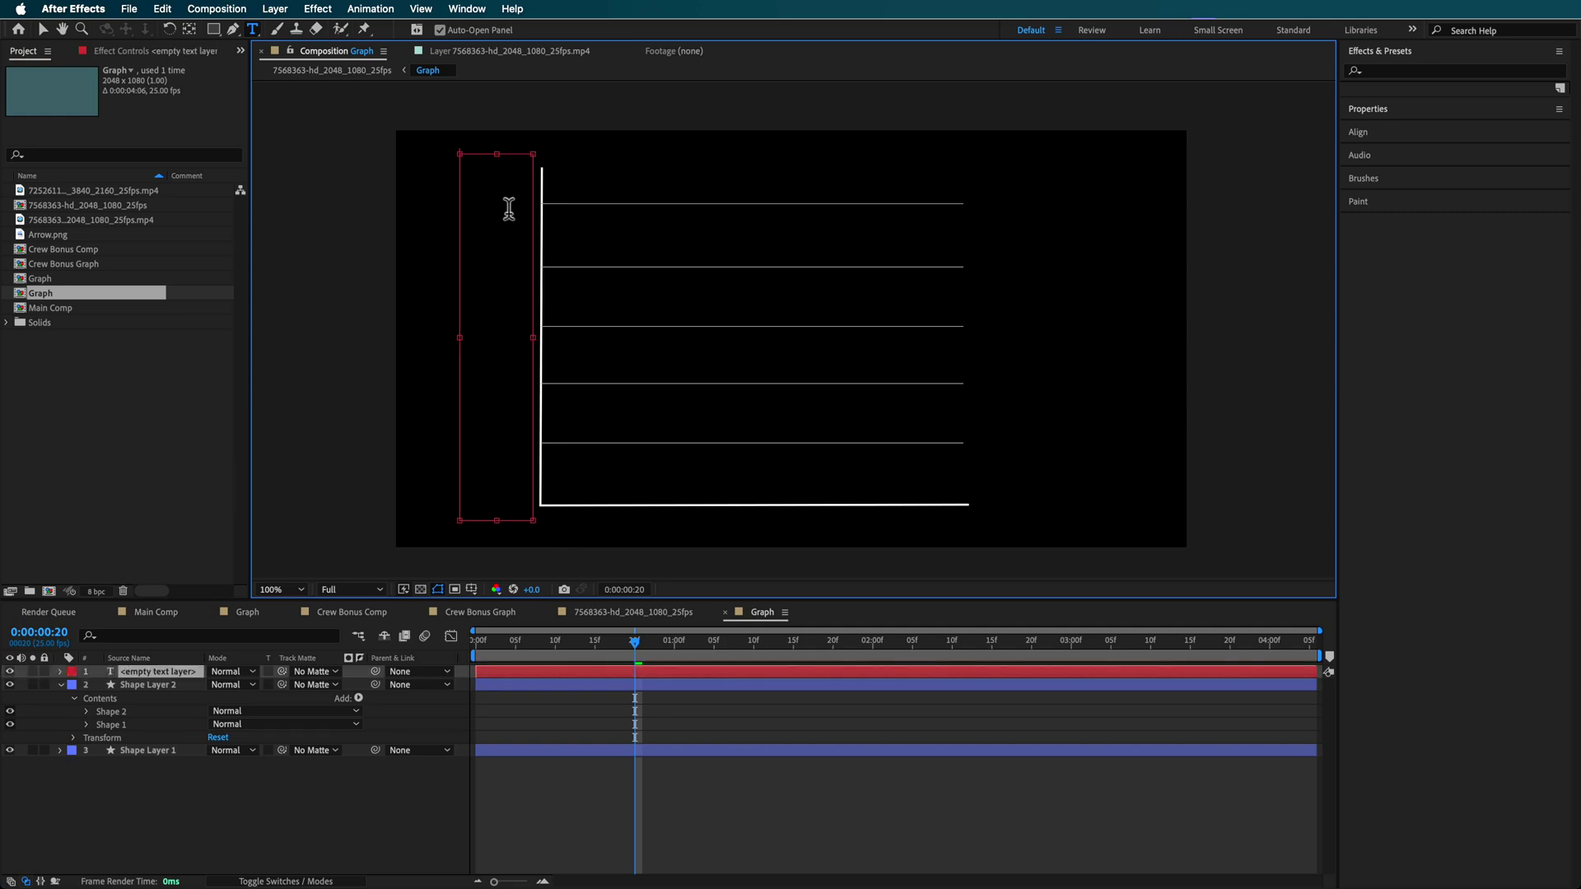
{"action": "left_click_drag", "start_coordinate": [501, 158], "coordinate": [504, 195]}
{"action": "type", "text": "20"}
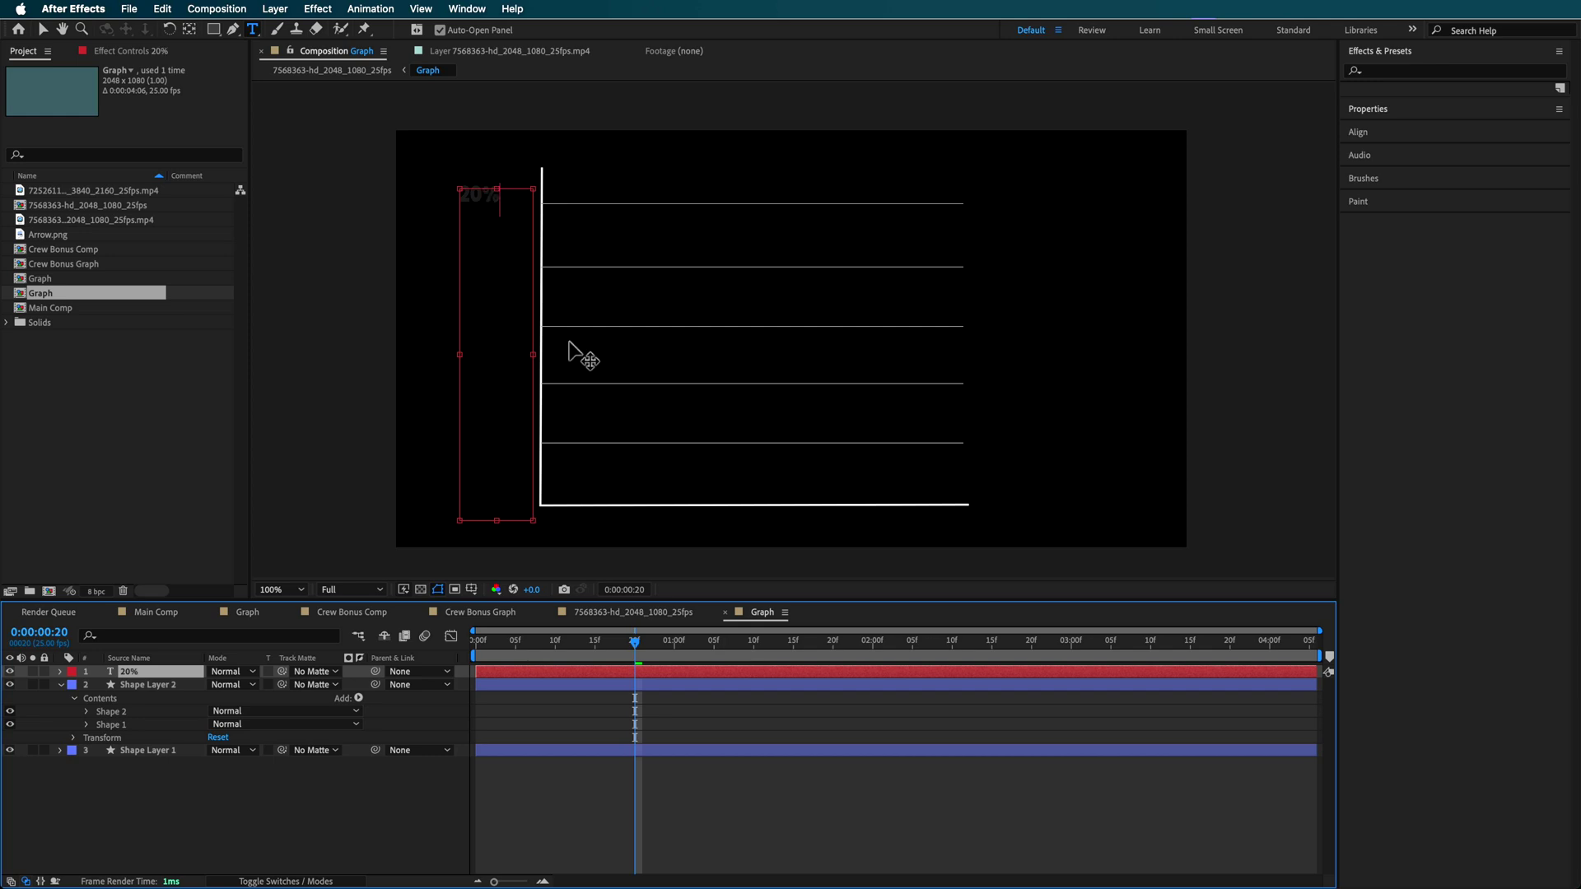
{"action": "left_click_drag", "start_coordinate": [504, 198], "coordinate": [406, 205]}
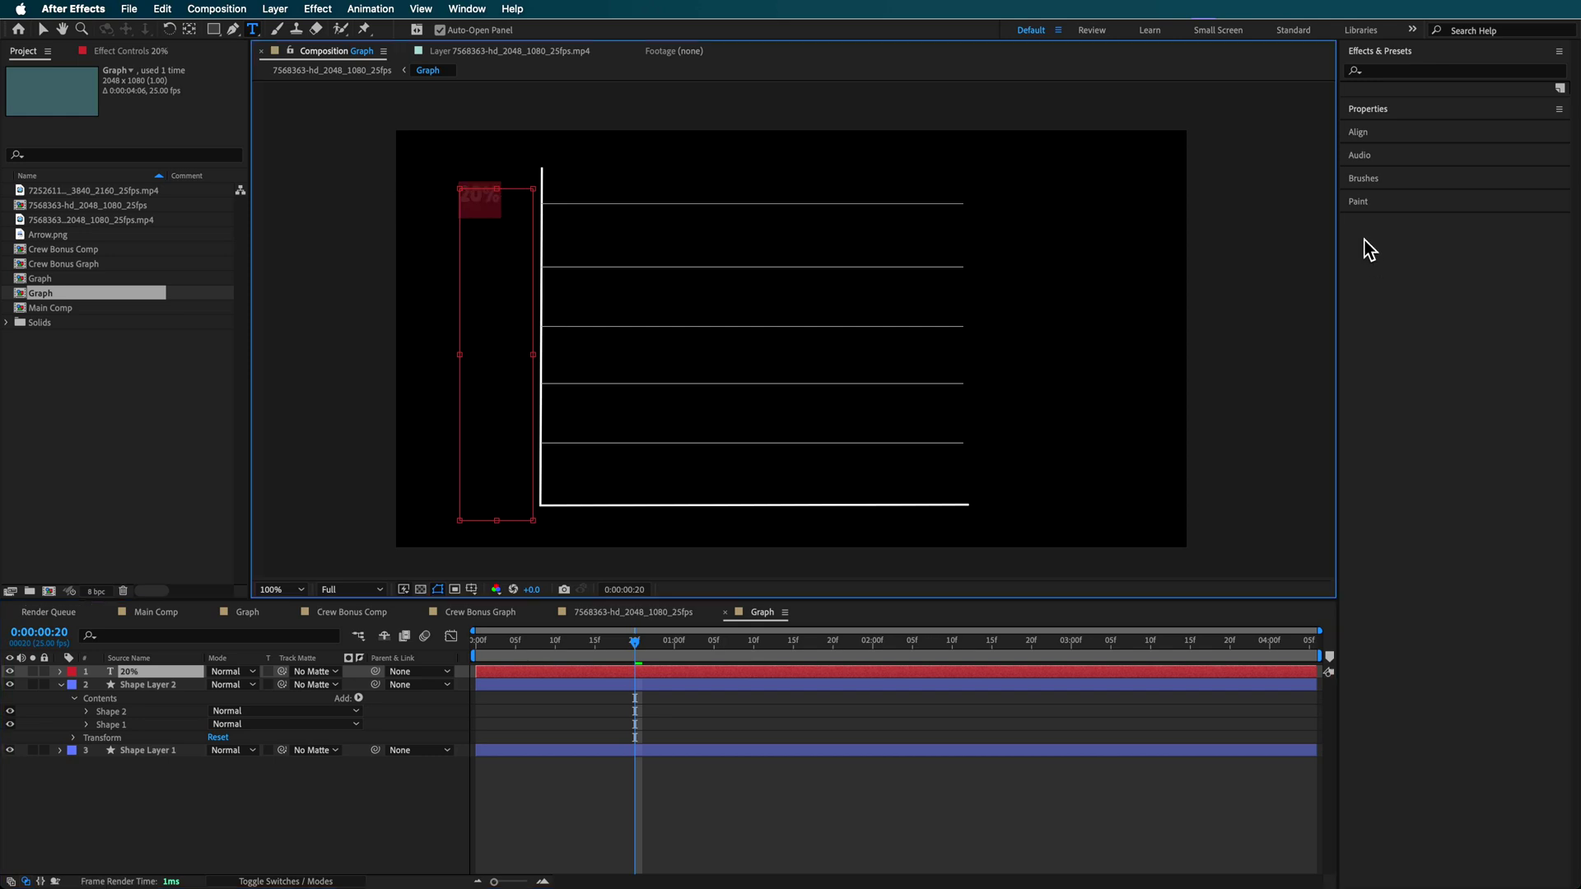
Step: Open the Character panel through Help search and set the label text fill to white
{"action": "left_click", "coordinate": [513, 9]}
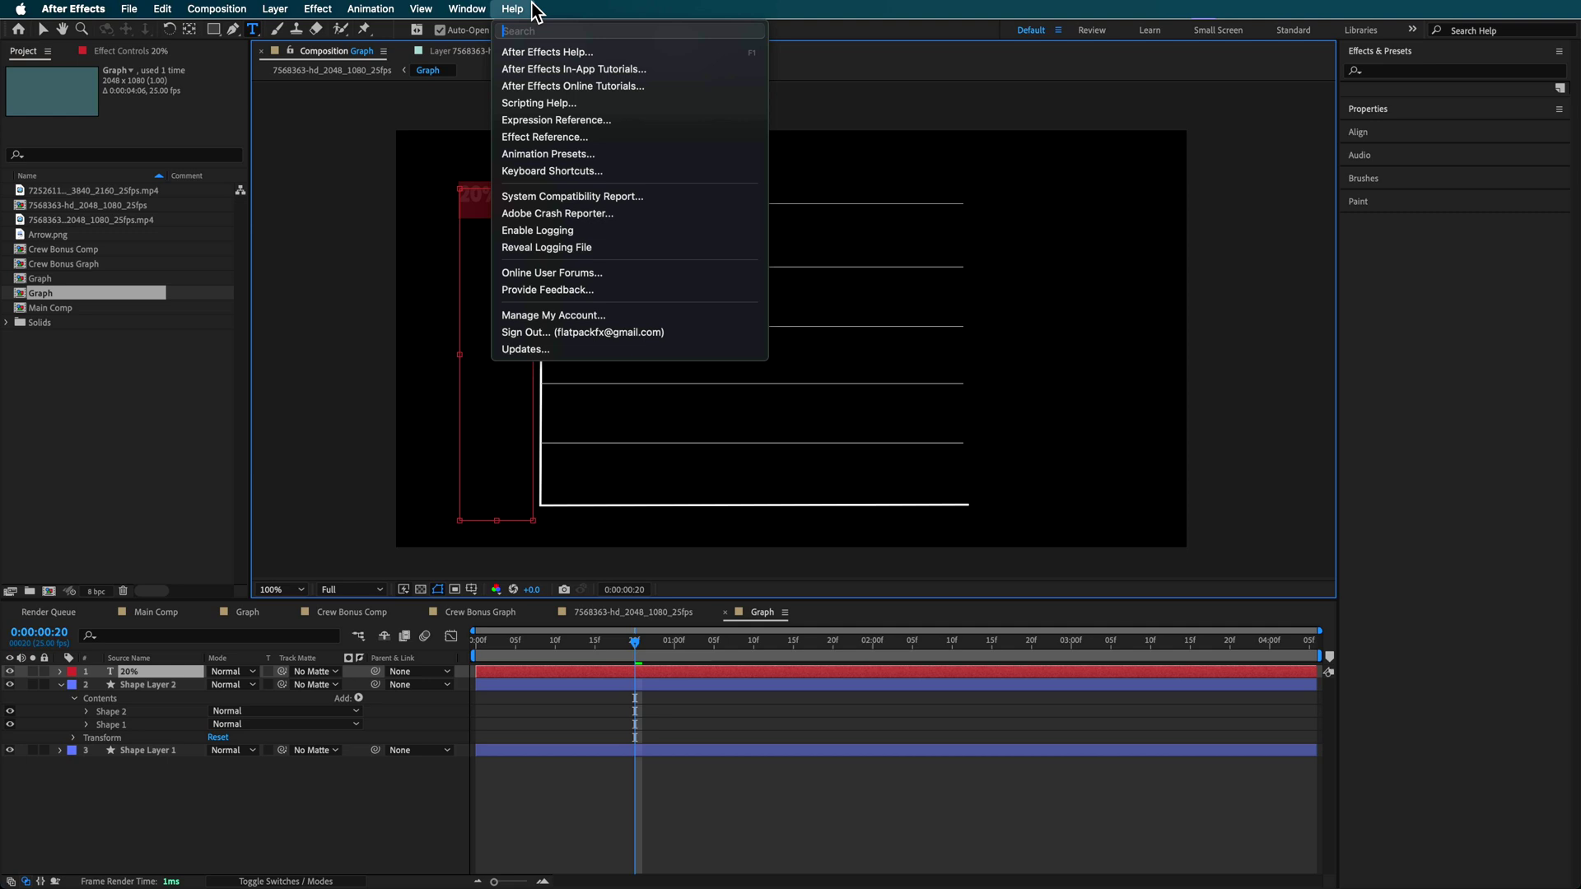
{"action": "type", "text": "char"}
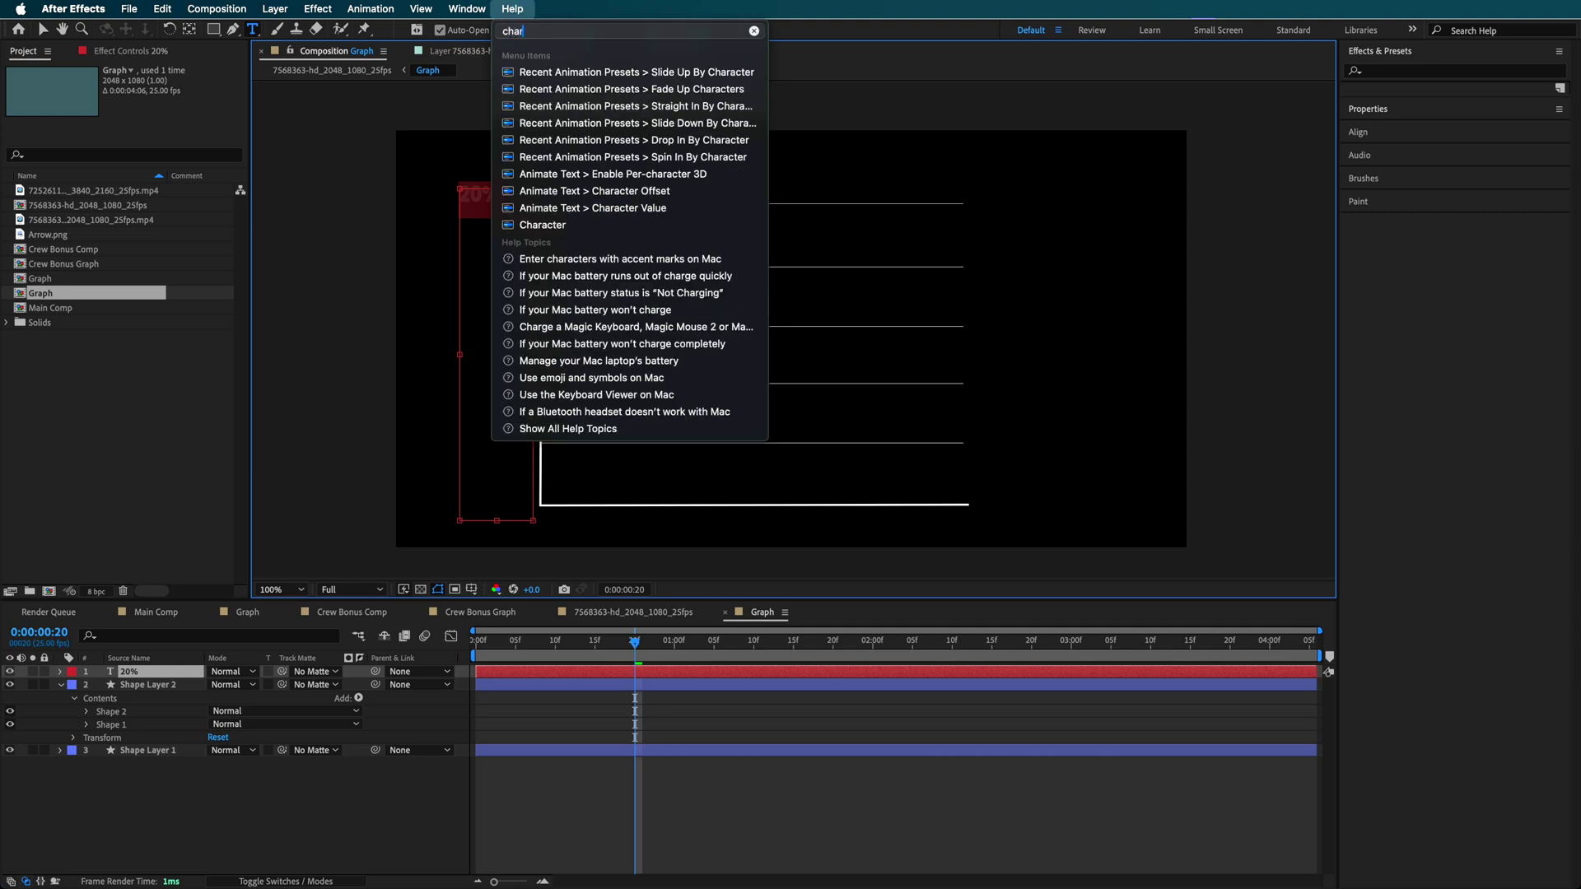
{"action": "left_click", "coordinate": [531, 9]}
{"action": "left_click", "coordinate": [517, 10]}
{"action": "mouse_move", "coordinate": [556, 212]}
{"action": "left_click", "coordinate": [545, 226]}
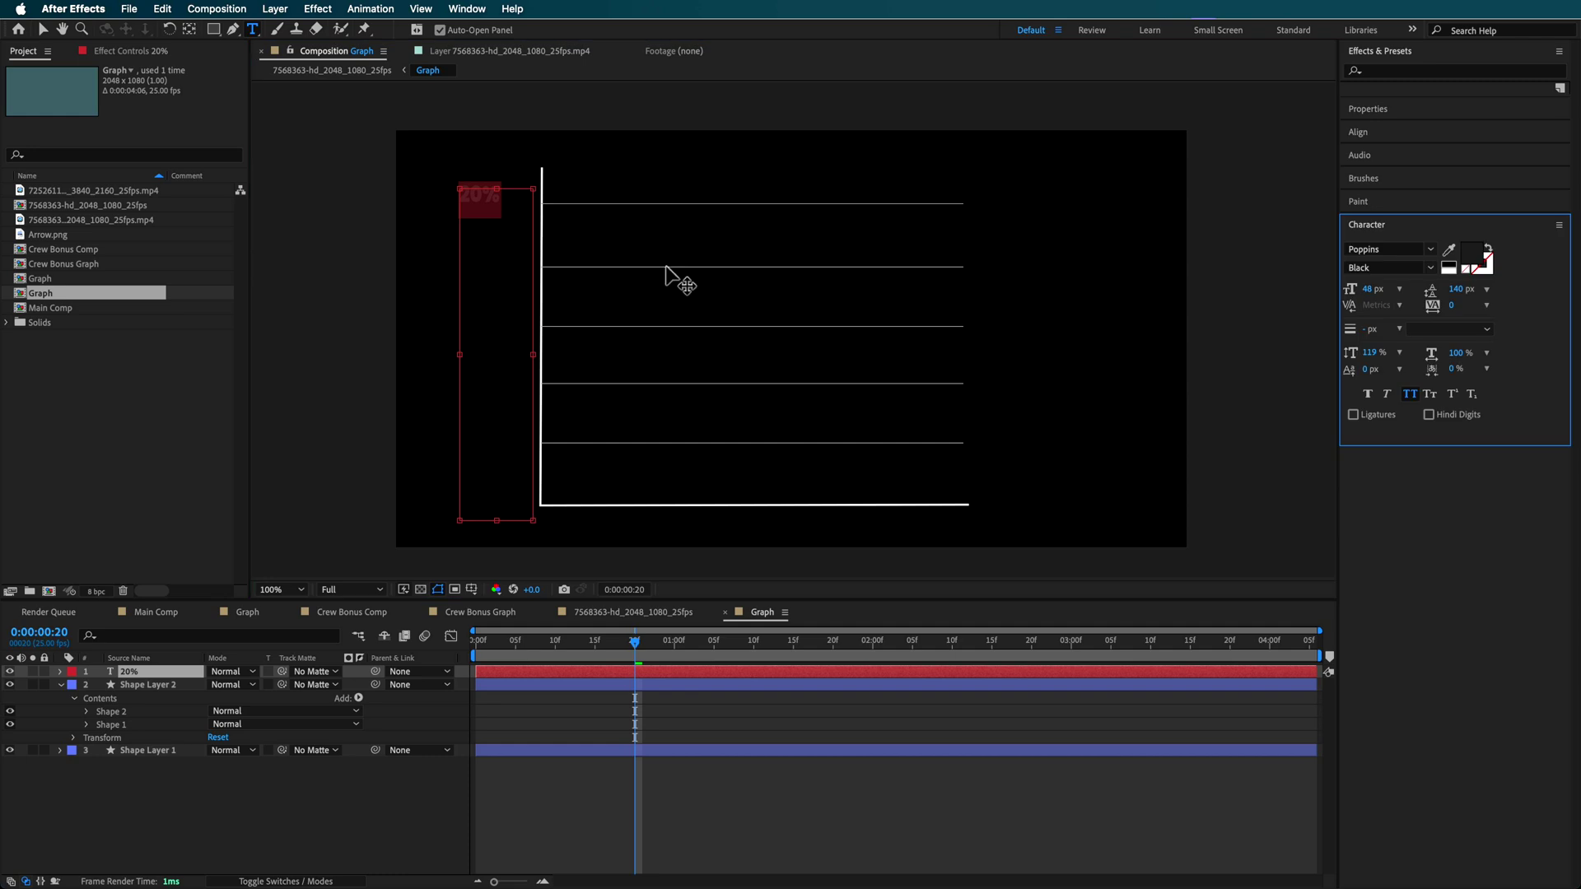
{"action": "left_click", "coordinate": [1480, 249]}
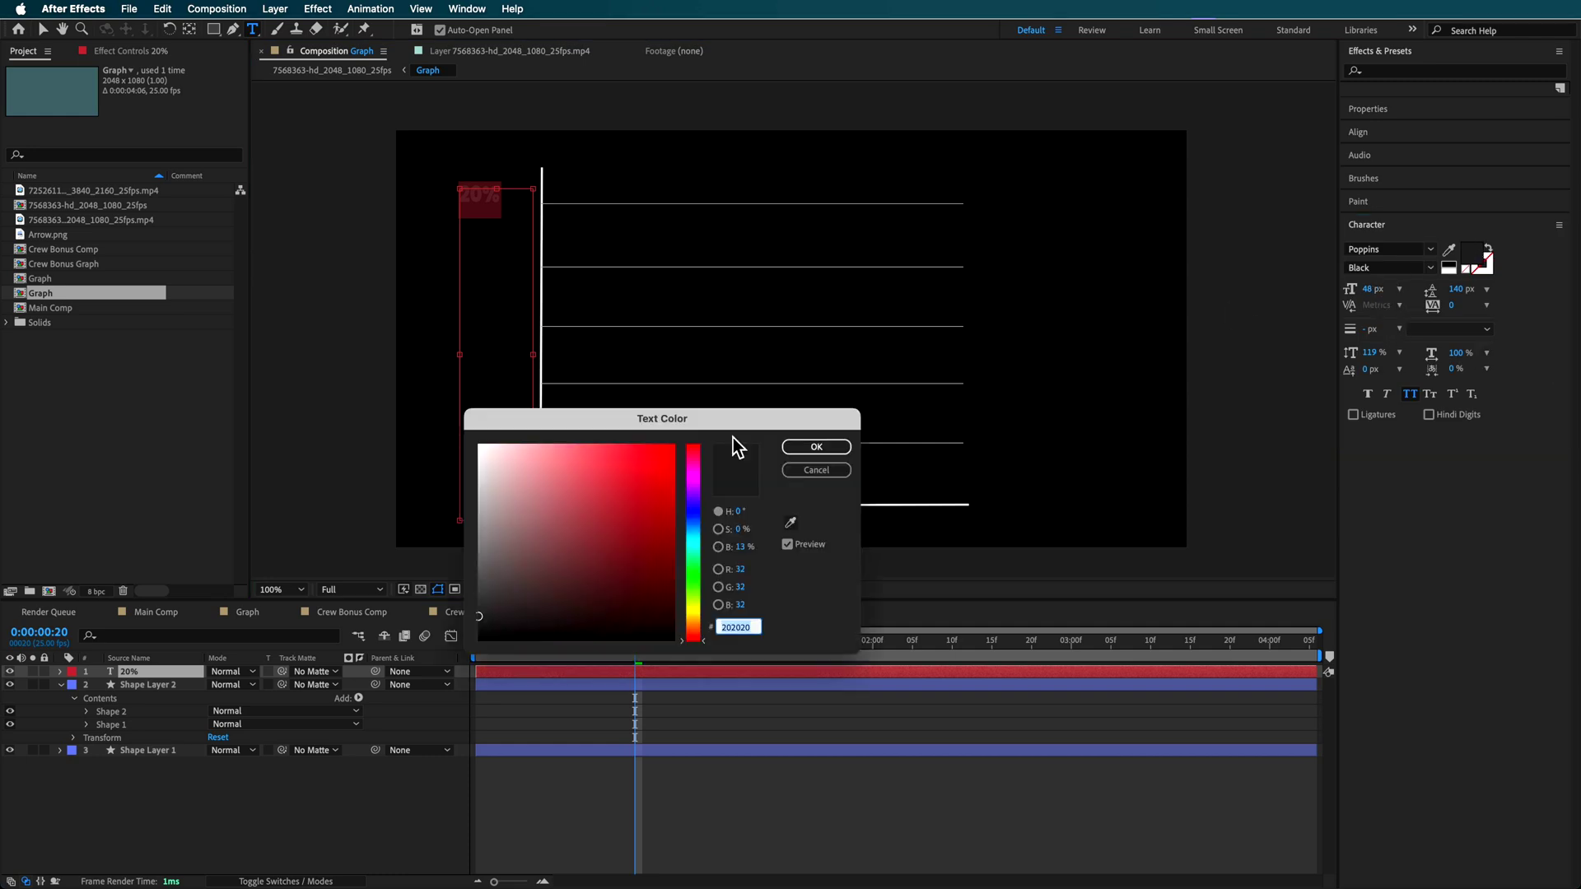
{"action": "left_click_drag", "start_coordinate": [535, 519], "coordinate": [399, 374]}
{"action": "left_click", "coordinate": [814, 446]}
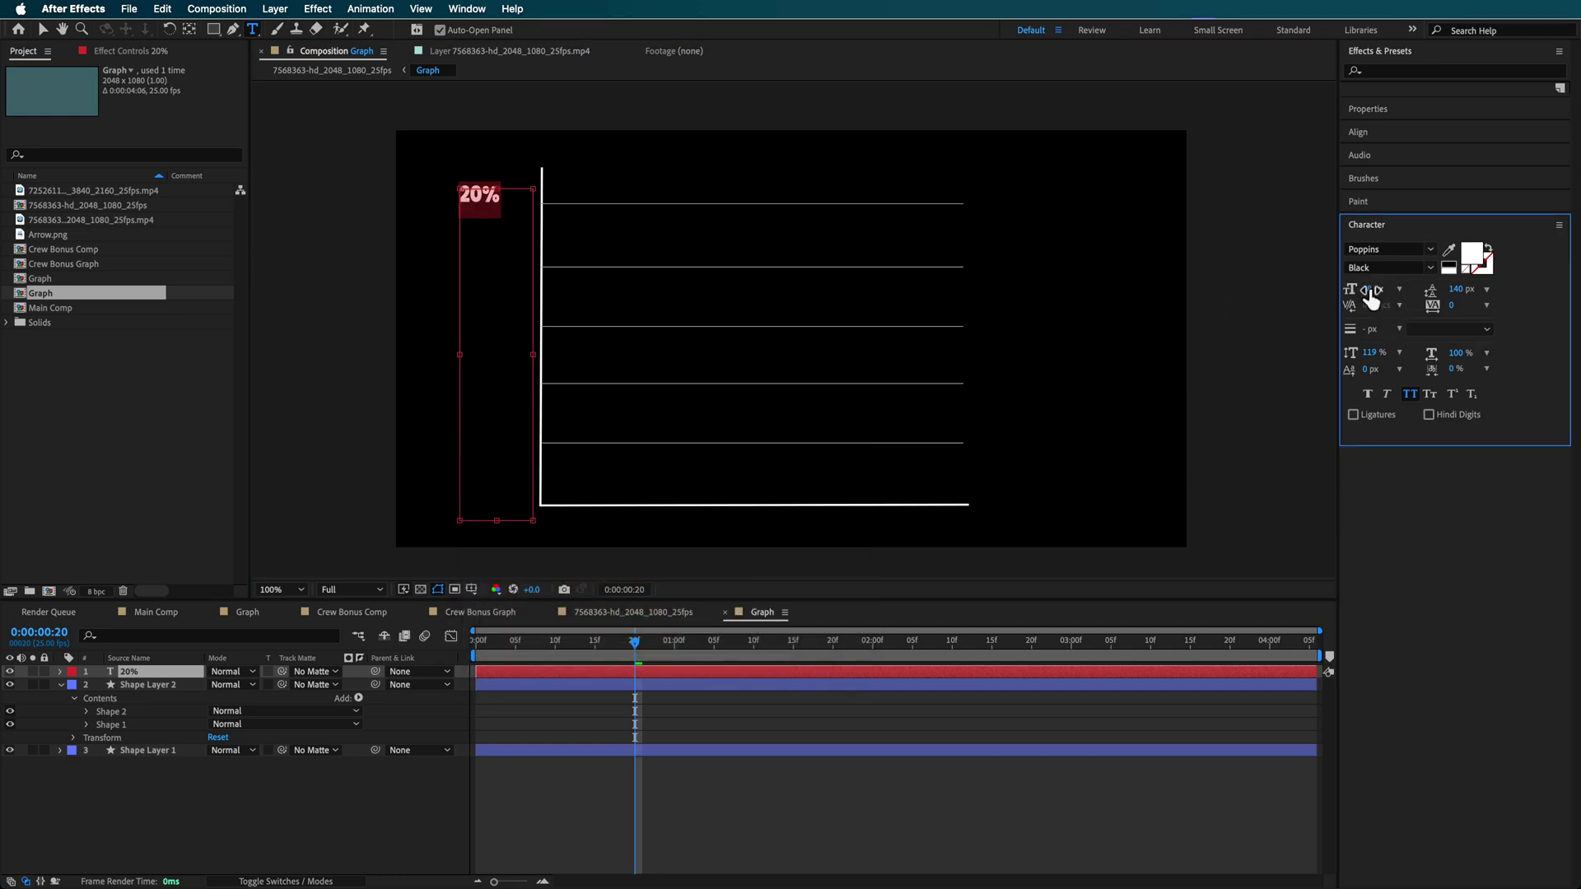
Step: Position the 20% label beside its gridline and reopen it for editing
{"action": "left_click_drag", "start_coordinate": [459, 356], "coordinate": [493, 361]}
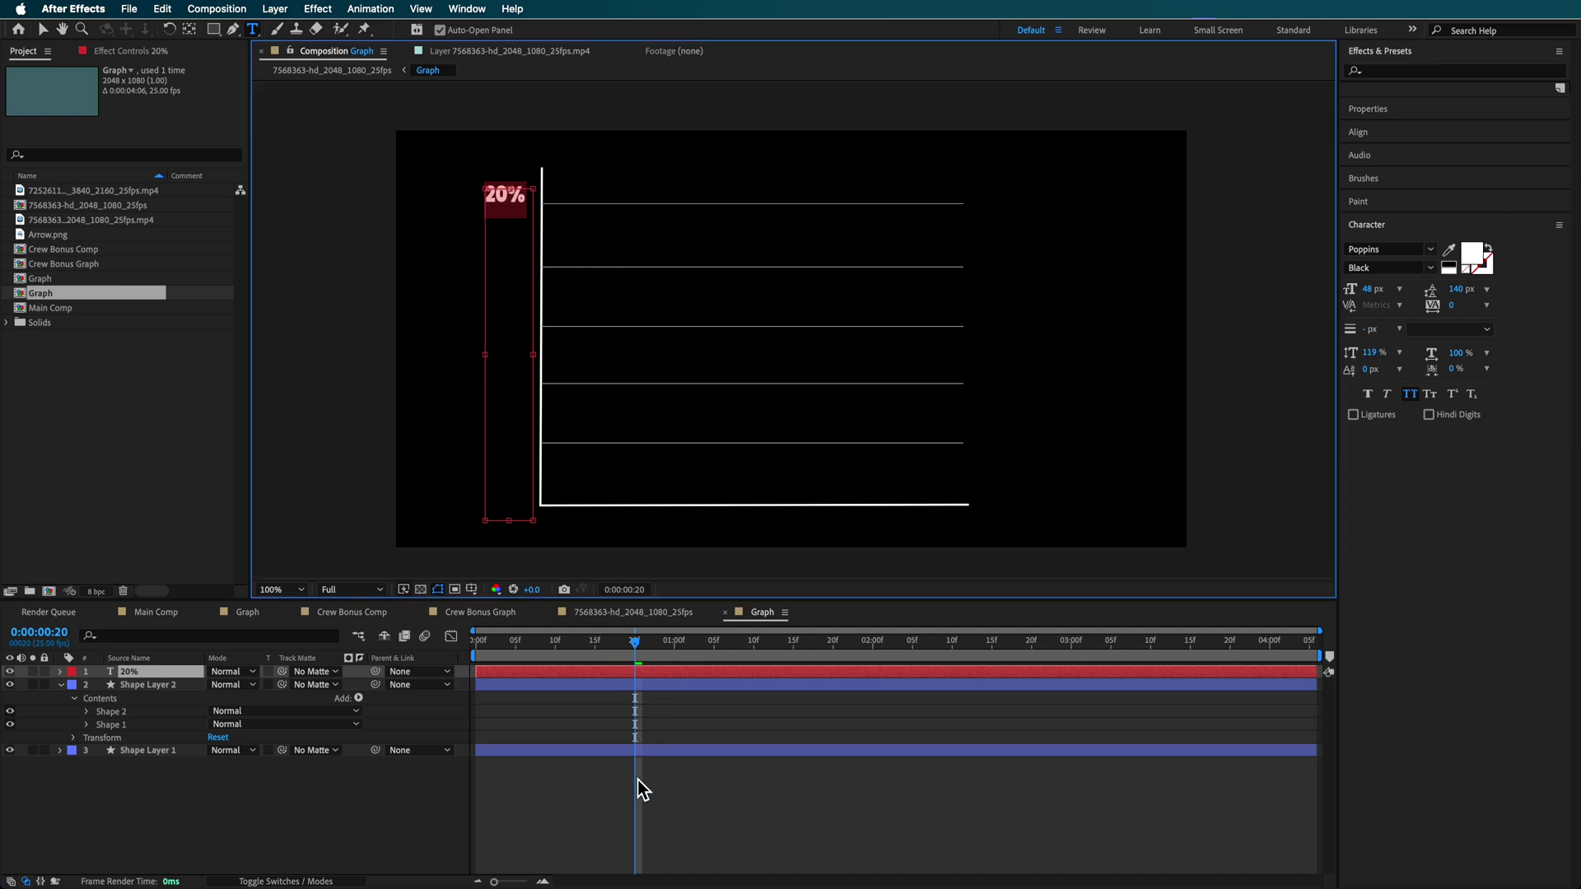
{"action": "key", "text": "Escape"}
{"action": "key", "text": "v"}
{"action": "left_click_drag", "start_coordinate": [511, 200], "coordinate": [511, 212]}
{"action": "double_click", "coordinate": [512, 207]}
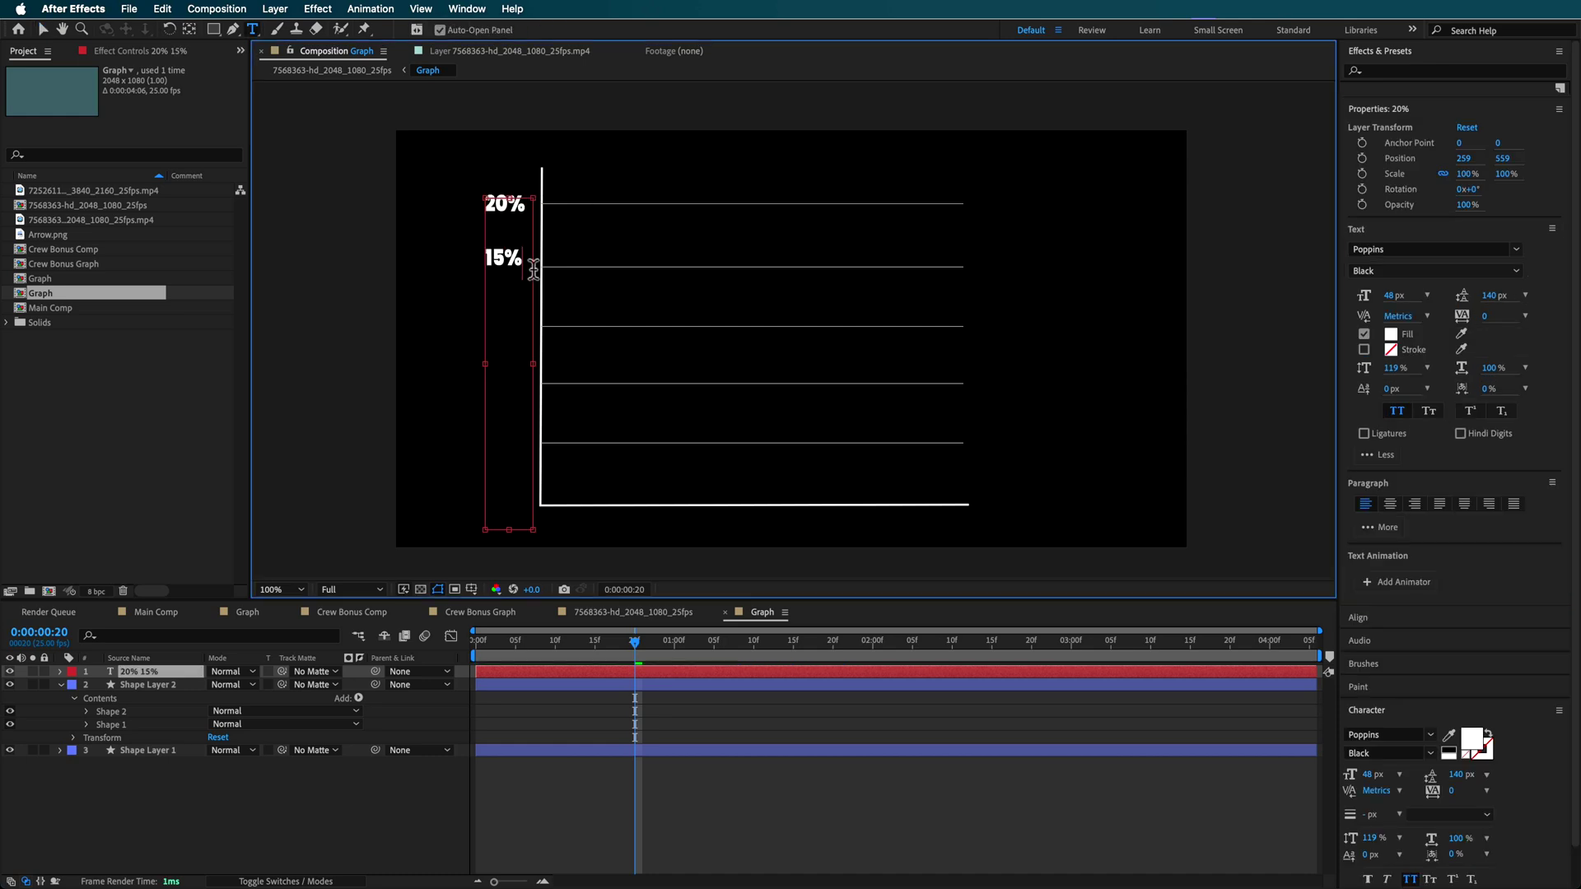
Step: List labels 25% to 0%, set leading to 156 px, and shift them toward the axis
{"action": "left_click_drag", "start_coordinate": [532, 269], "coordinate": [398, 159]}
{"action": "left_click_drag", "start_coordinate": [1493, 305], "coordinate": [1517, 306]}
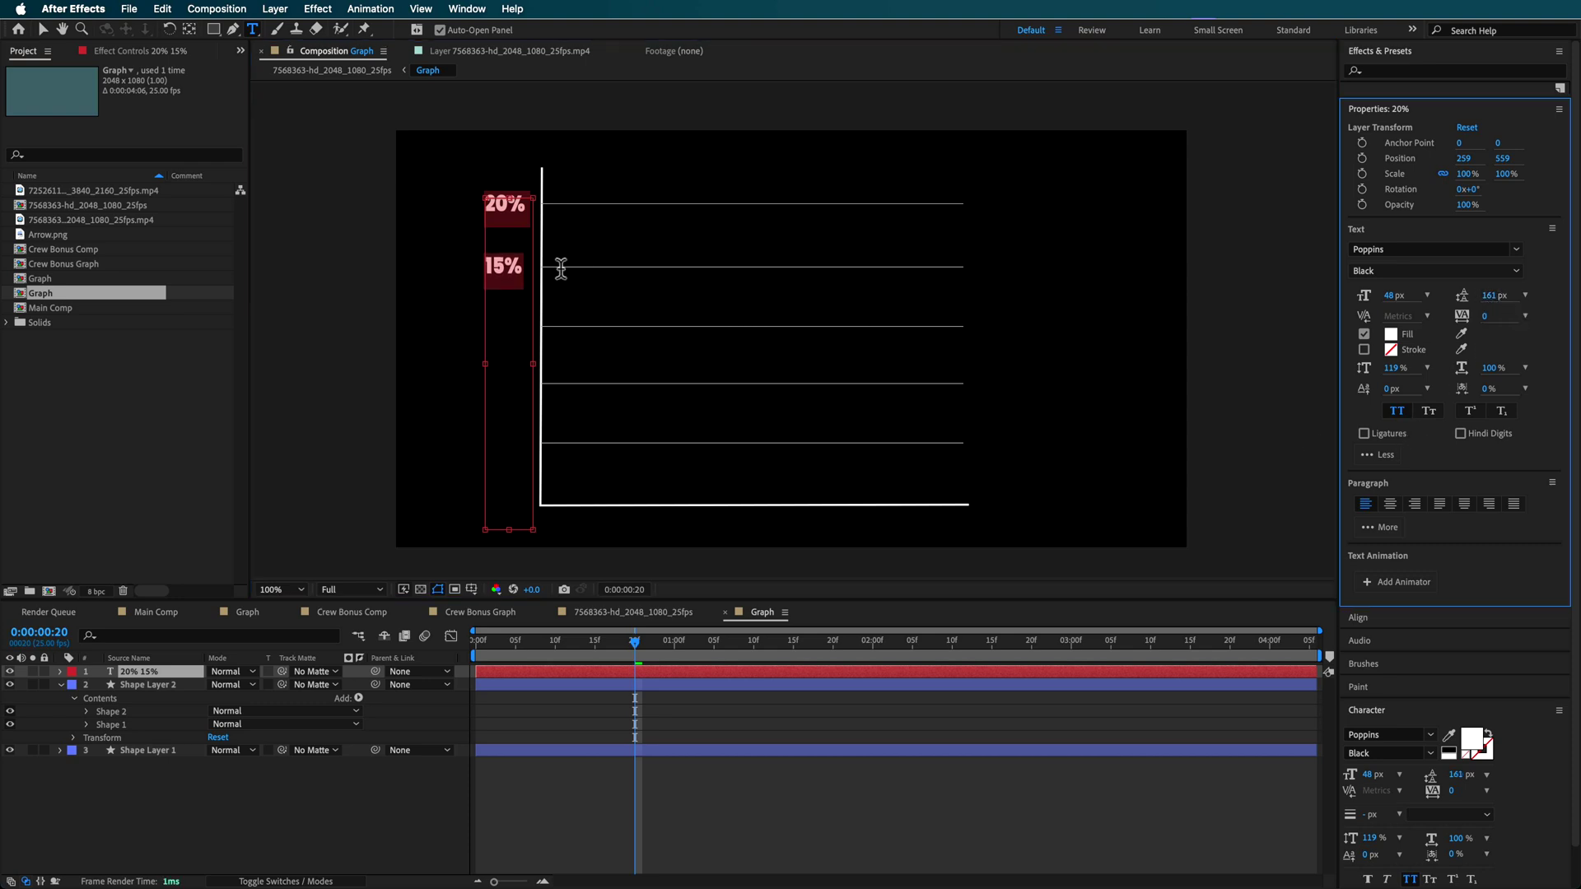
{"action": "left_click", "coordinate": [537, 278]}
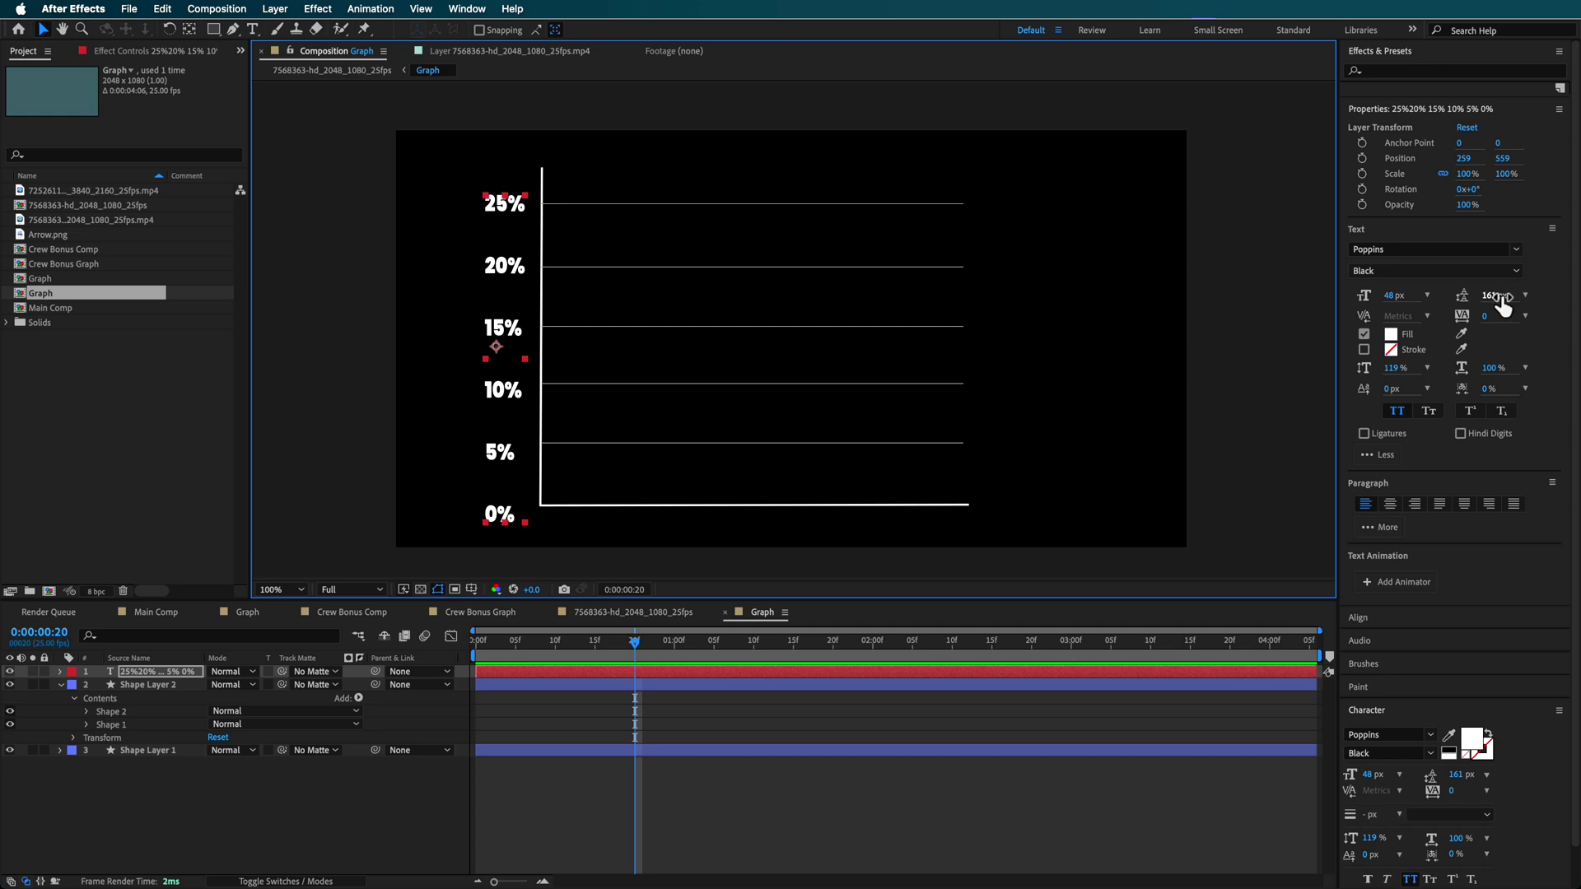
{"action": "left_click", "coordinate": [1490, 299]}
{"action": "left_click_drag", "start_coordinate": [1491, 299], "coordinate": [1496, 301]}
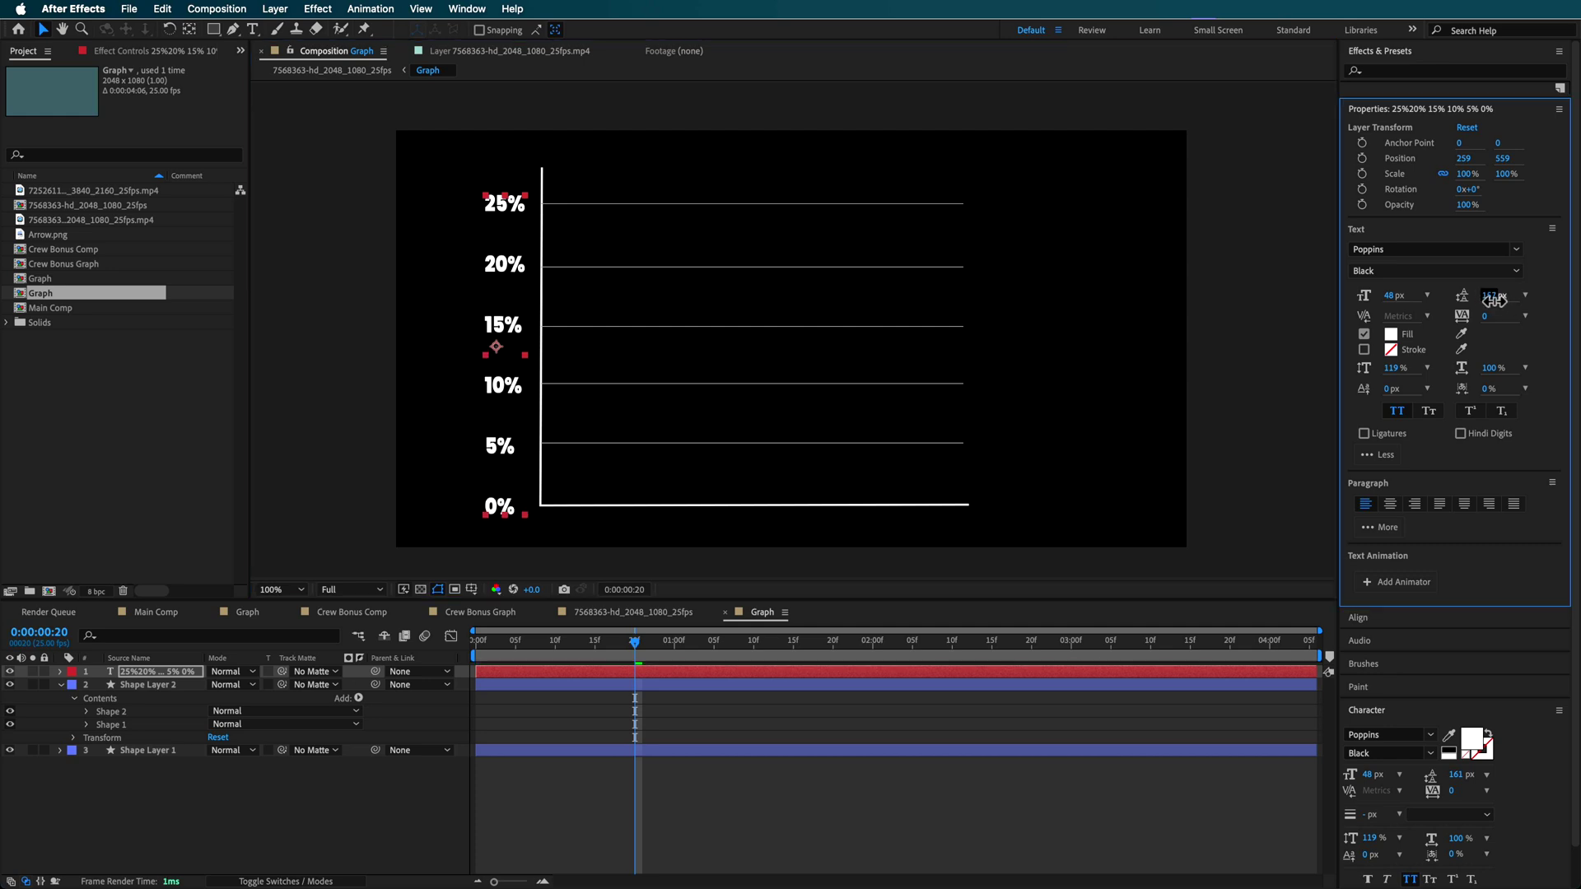
{"action": "left_click_drag", "start_coordinate": [509, 270], "coordinate": [517, 273]}
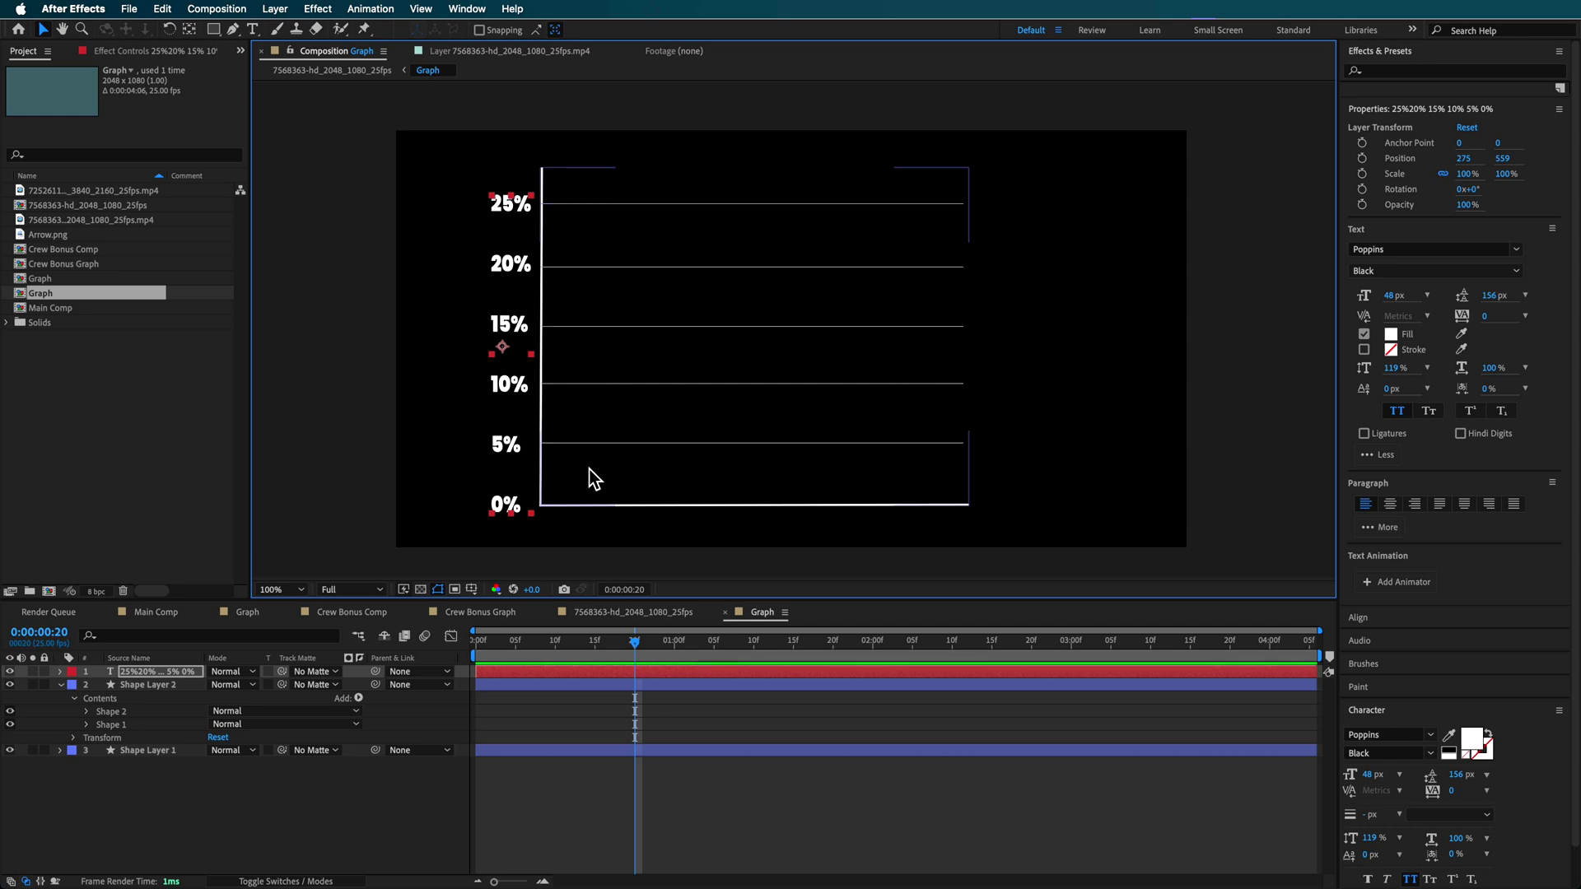
Step: Nudge the gridline layer down 10 px to position 1024, 550 and return to frame 0
{"action": "left_click", "coordinate": [574, 444]}
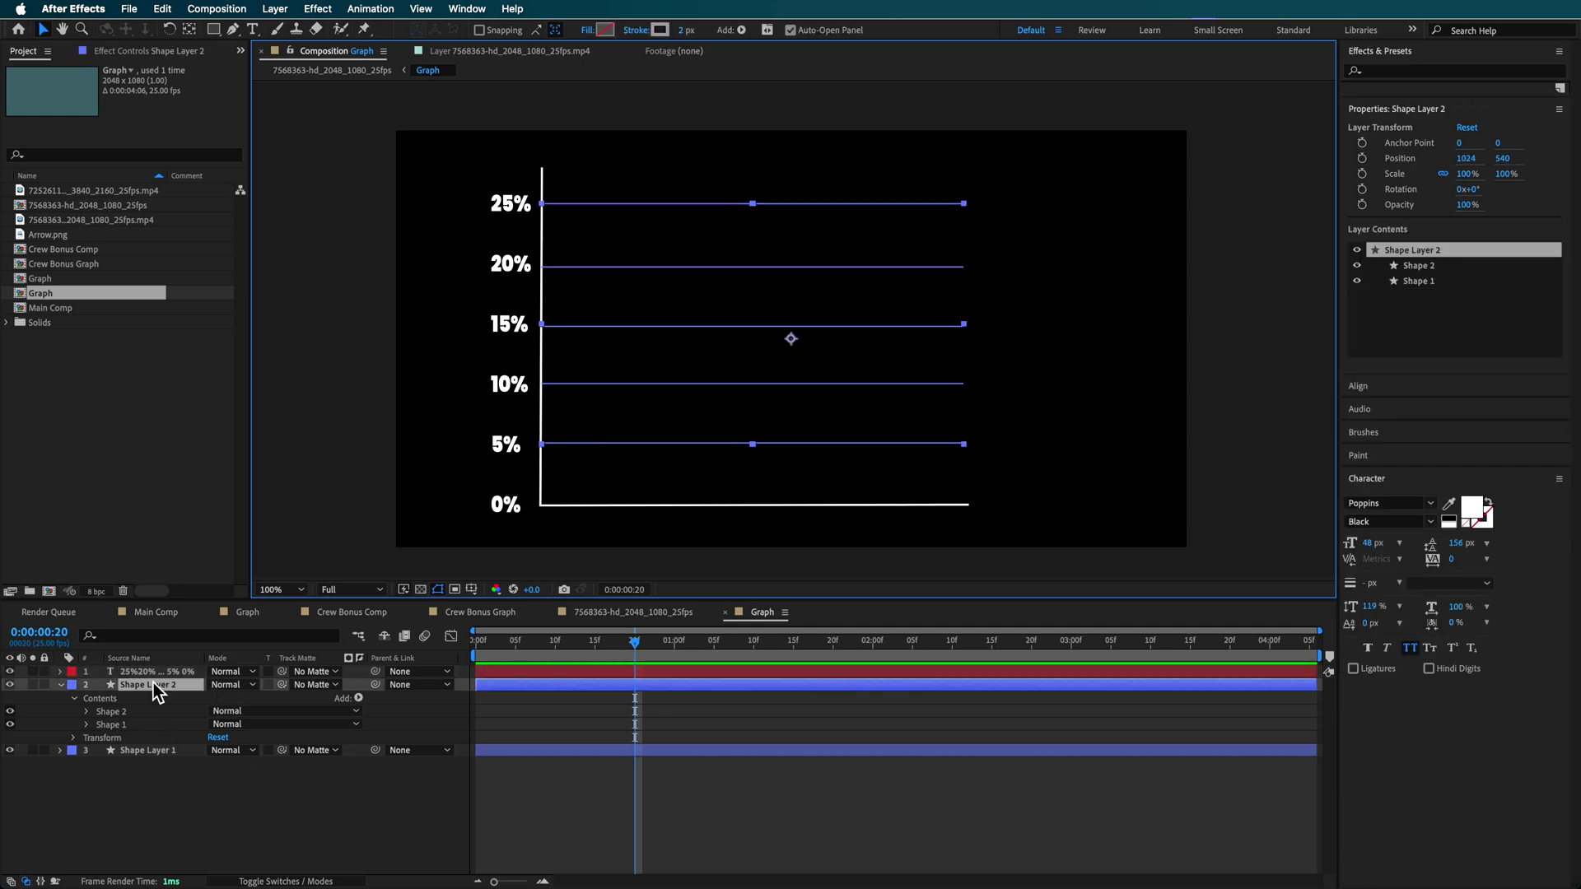
{"action": "left_click", "coordinate": [87, 712]}
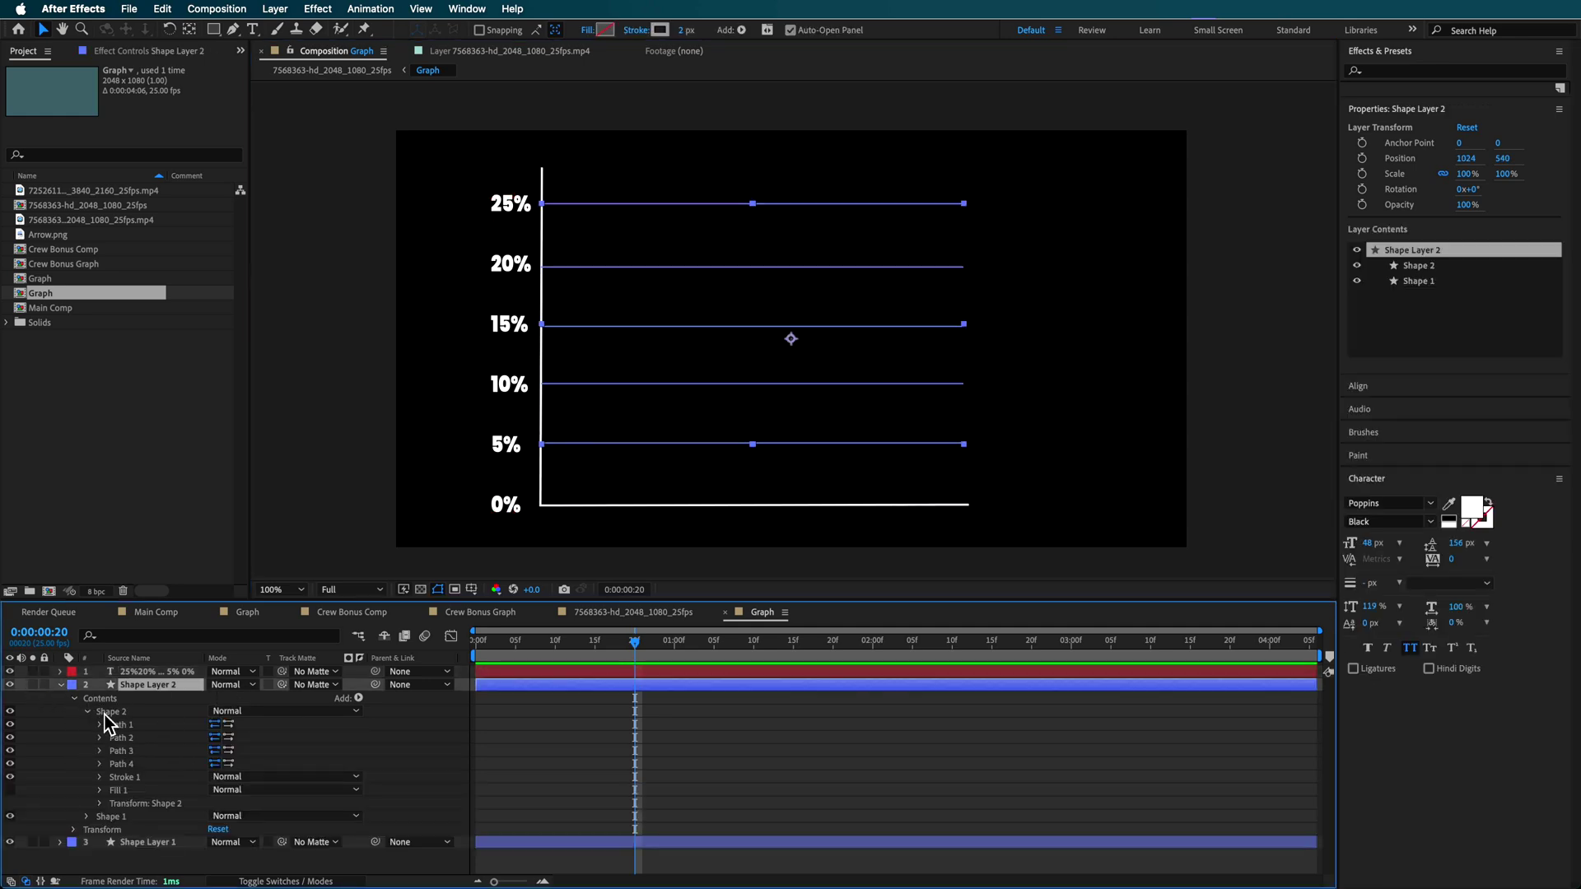
{"action": "left_click", "coordinate": [131, 726]}
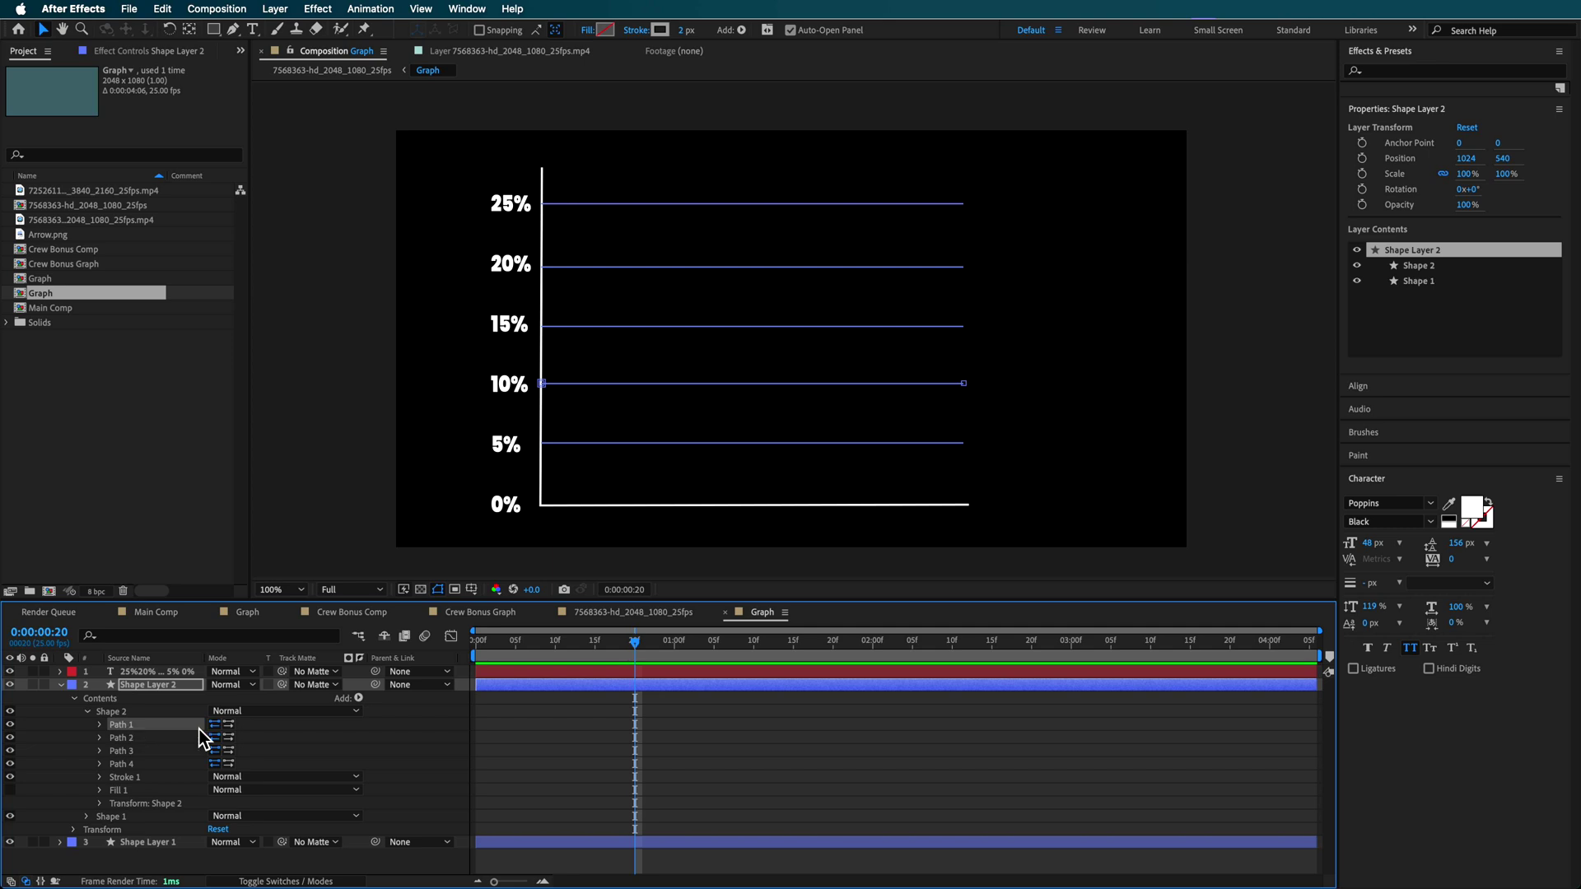
{"action": "left_click", "coordinate": [565, 449]}
{"action": "key", "text": "shift+Down"}
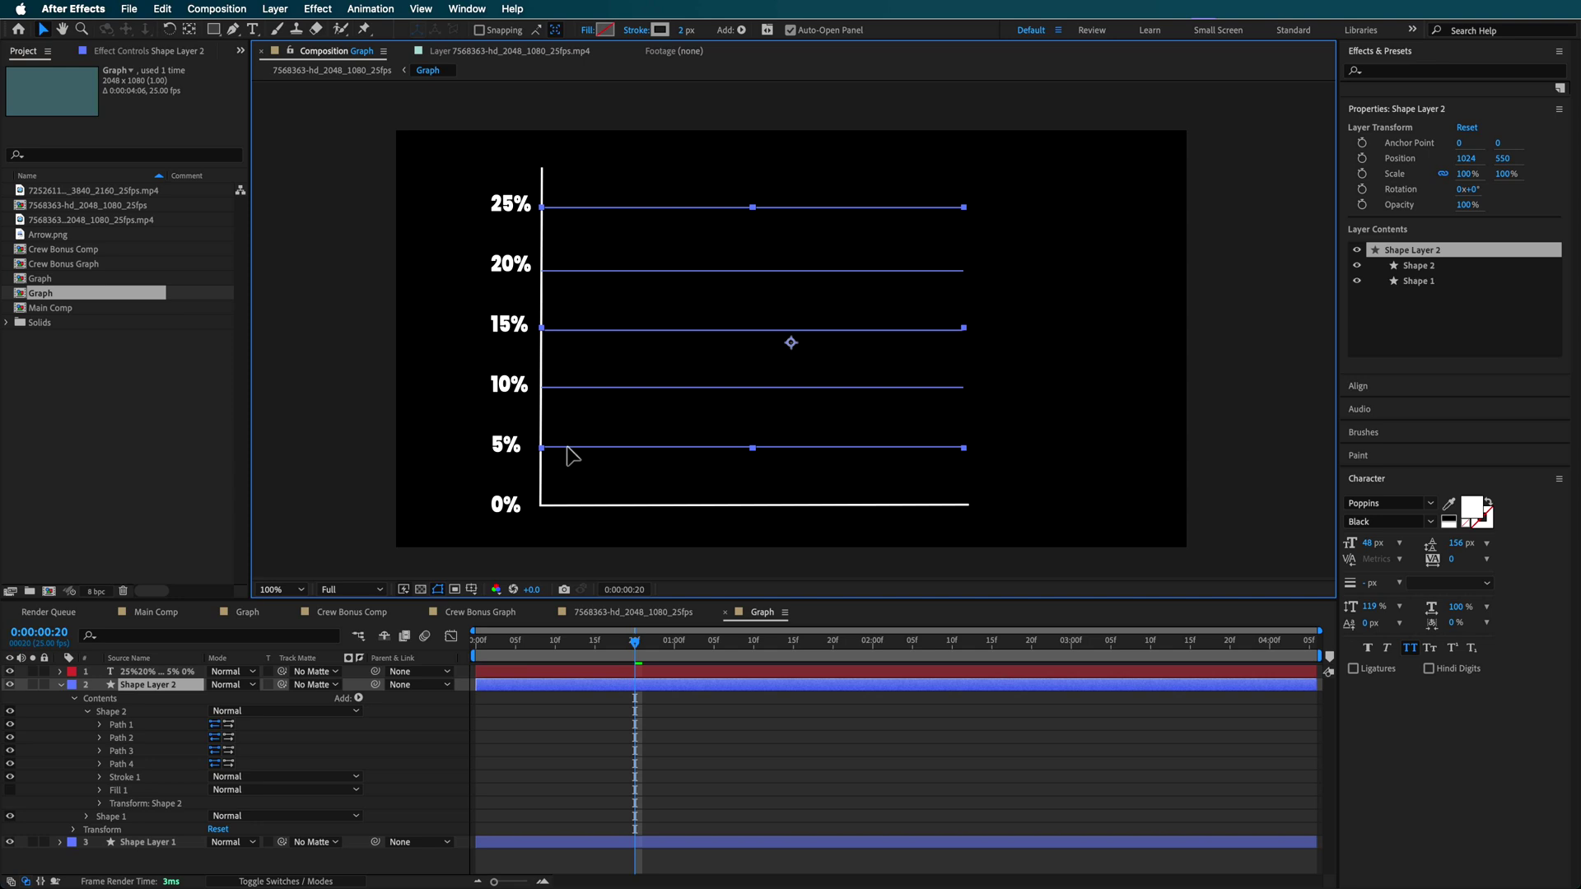
{"action": "left_click", "coordinate": [579, 272]}
{"action": "key", "text": "Home"}
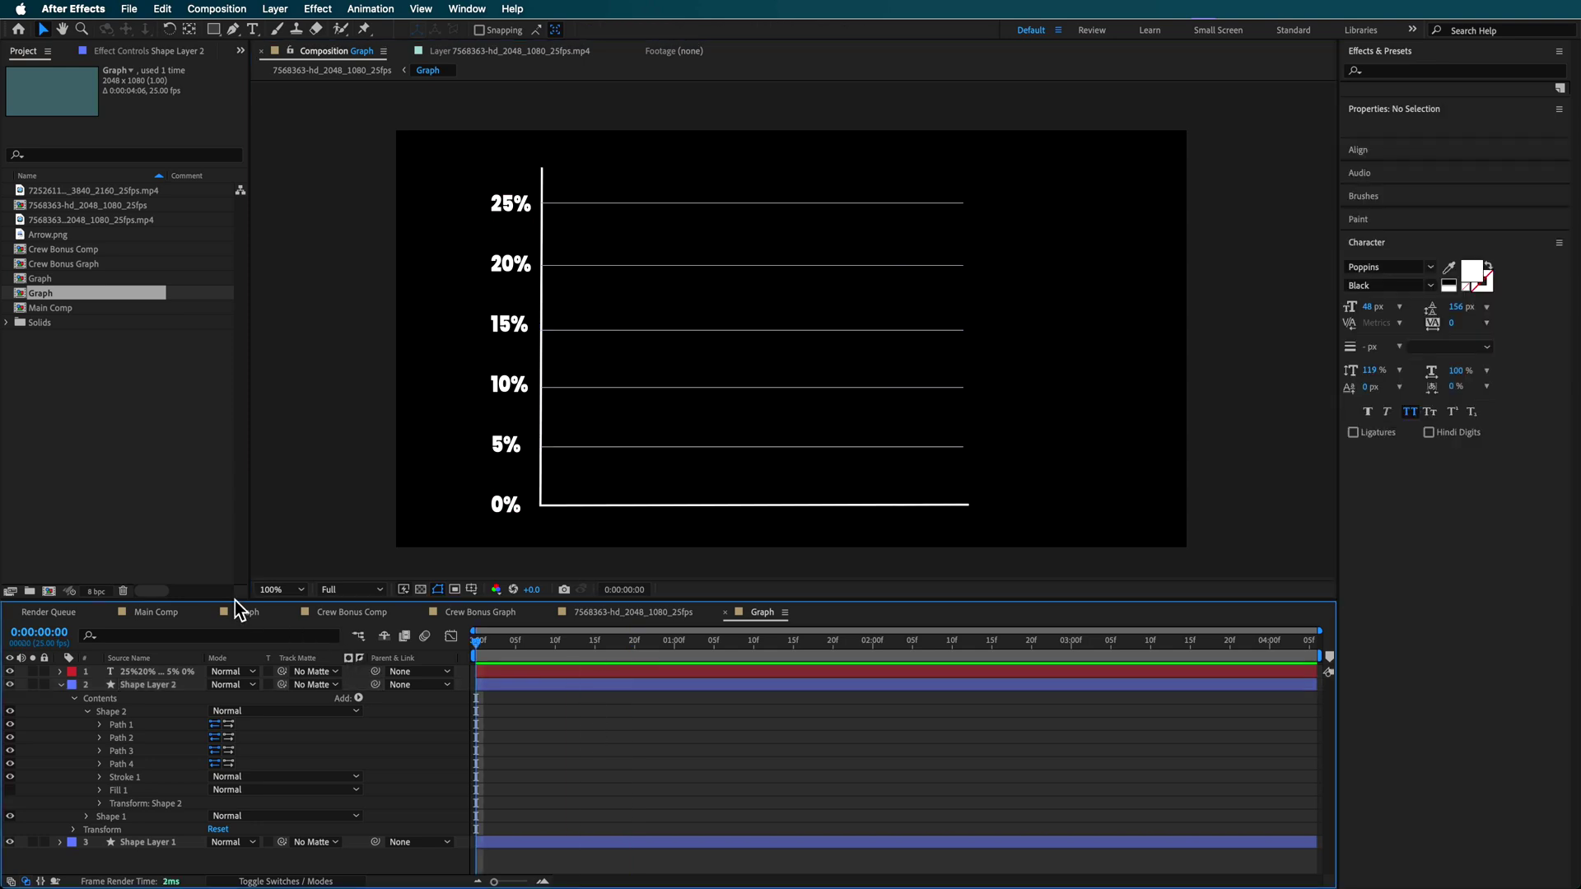
{"action": "left_click", "coordinate": [213, 29]}
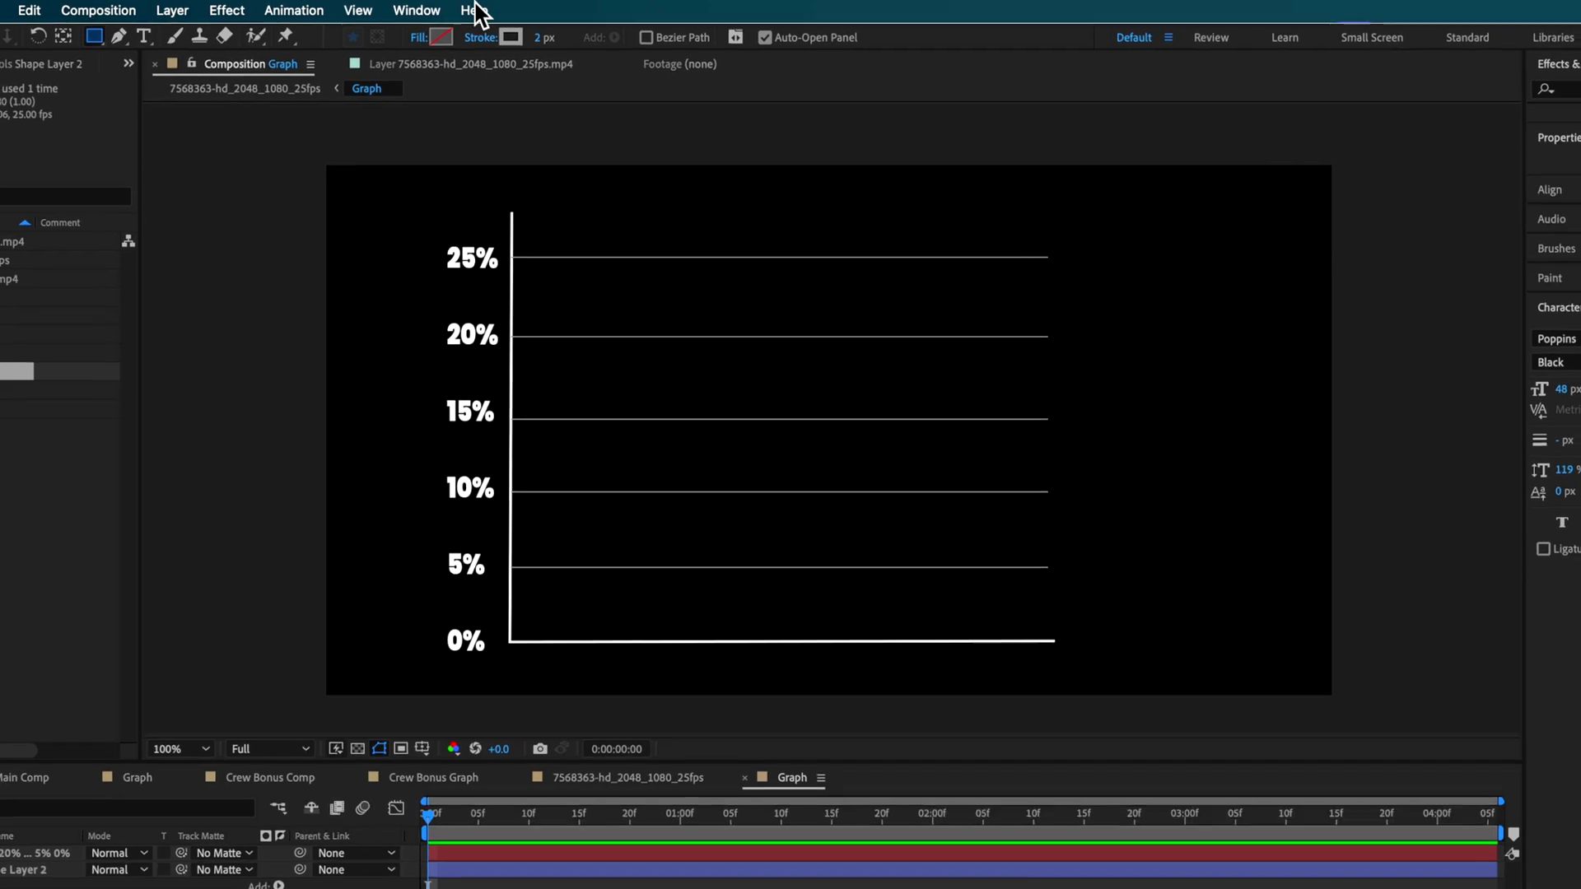
Step: Draw a white, 0 px stroke bar from 0% to about 22%, anchored at its bottom centre
{"action": "left_click", "coordinate": [434, 39]}
{"action": "left_click", "coordinate": [473, 582]}
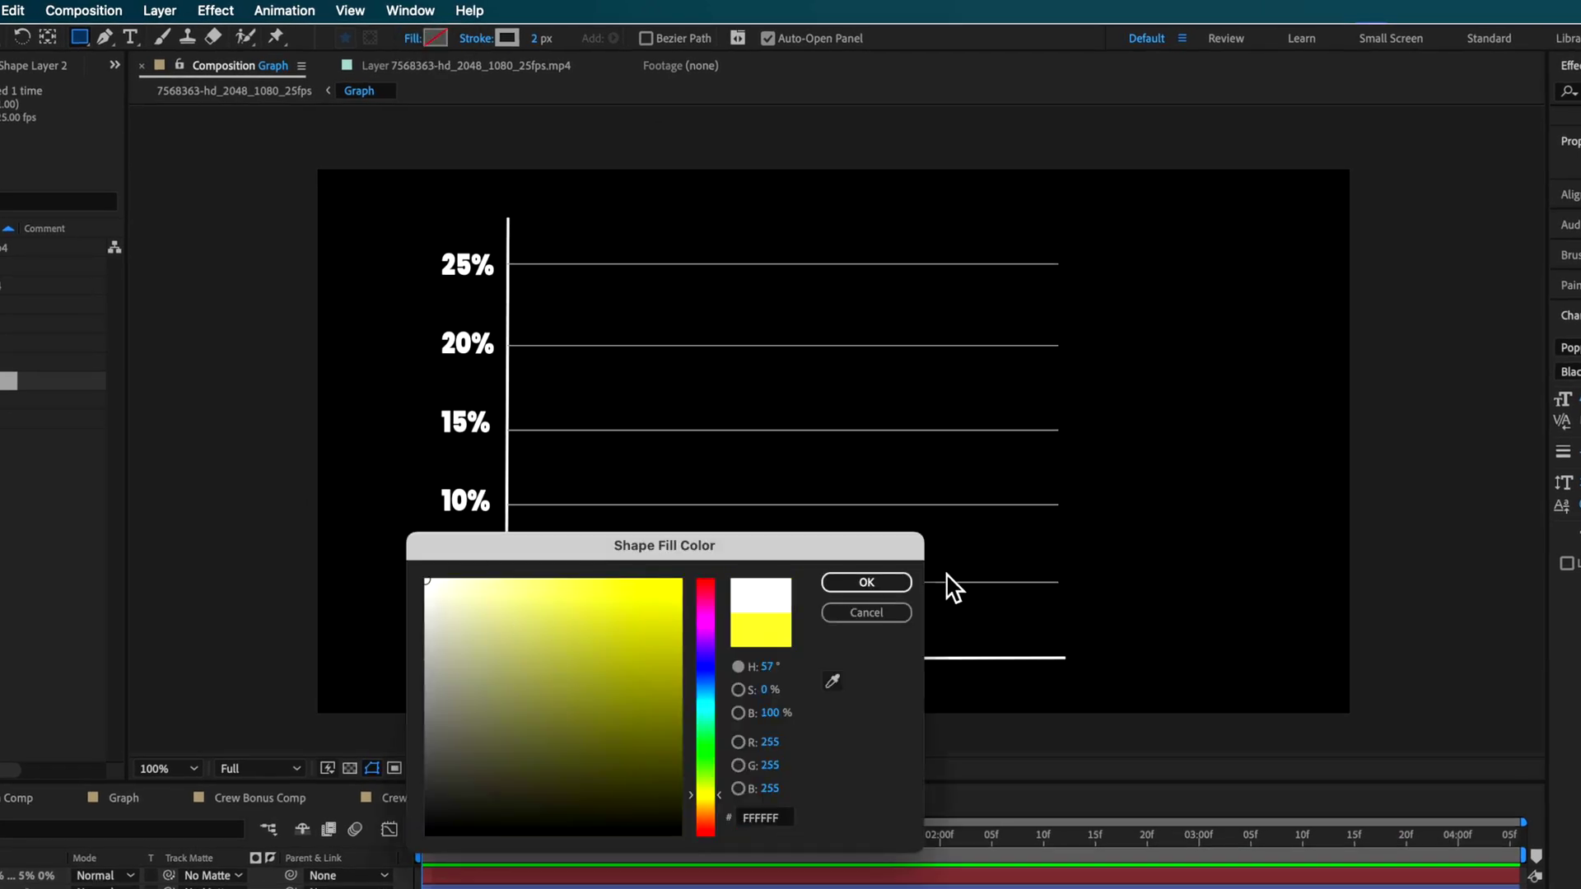
{"action": "left_click", "coordinate": [856, 581]}
{"action": "left_click", "coordinate": [535, 38]}
{"action": "type", "text": "0"}
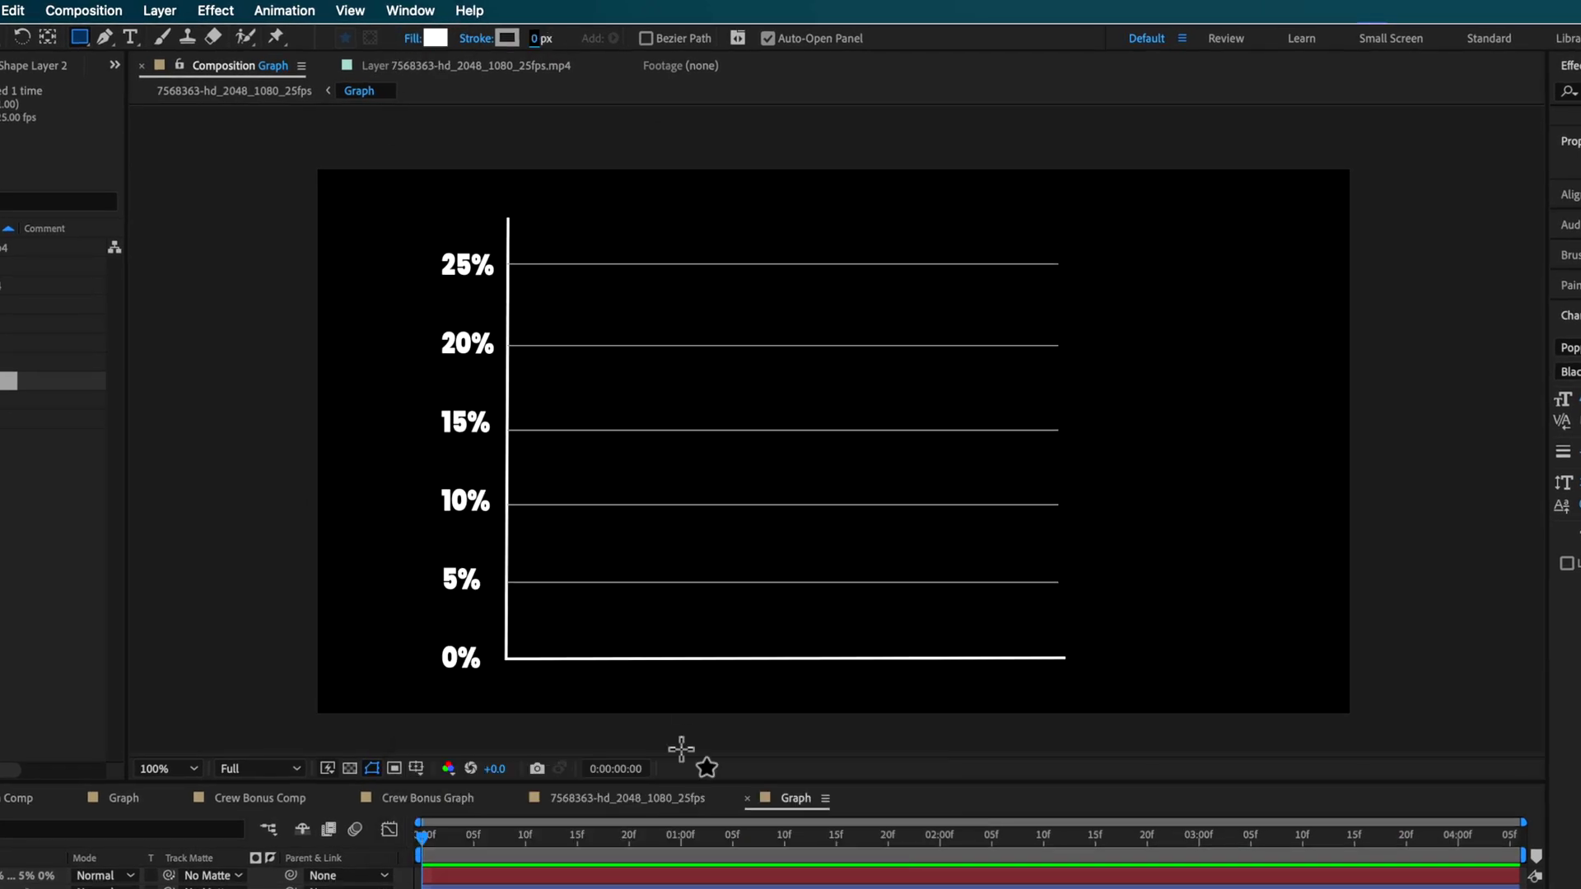
{"action": "mouse_move", "coordinate": [568, 659]}
{"action": "left_mouse_down"}
{"action": "mouse_move", "coordinate": [576, 314]}
{"action": "mouse_move", "coordinate": [648, 307]}
{"action": "left_mouse_up"}
{"action": "key", "text": "y"}
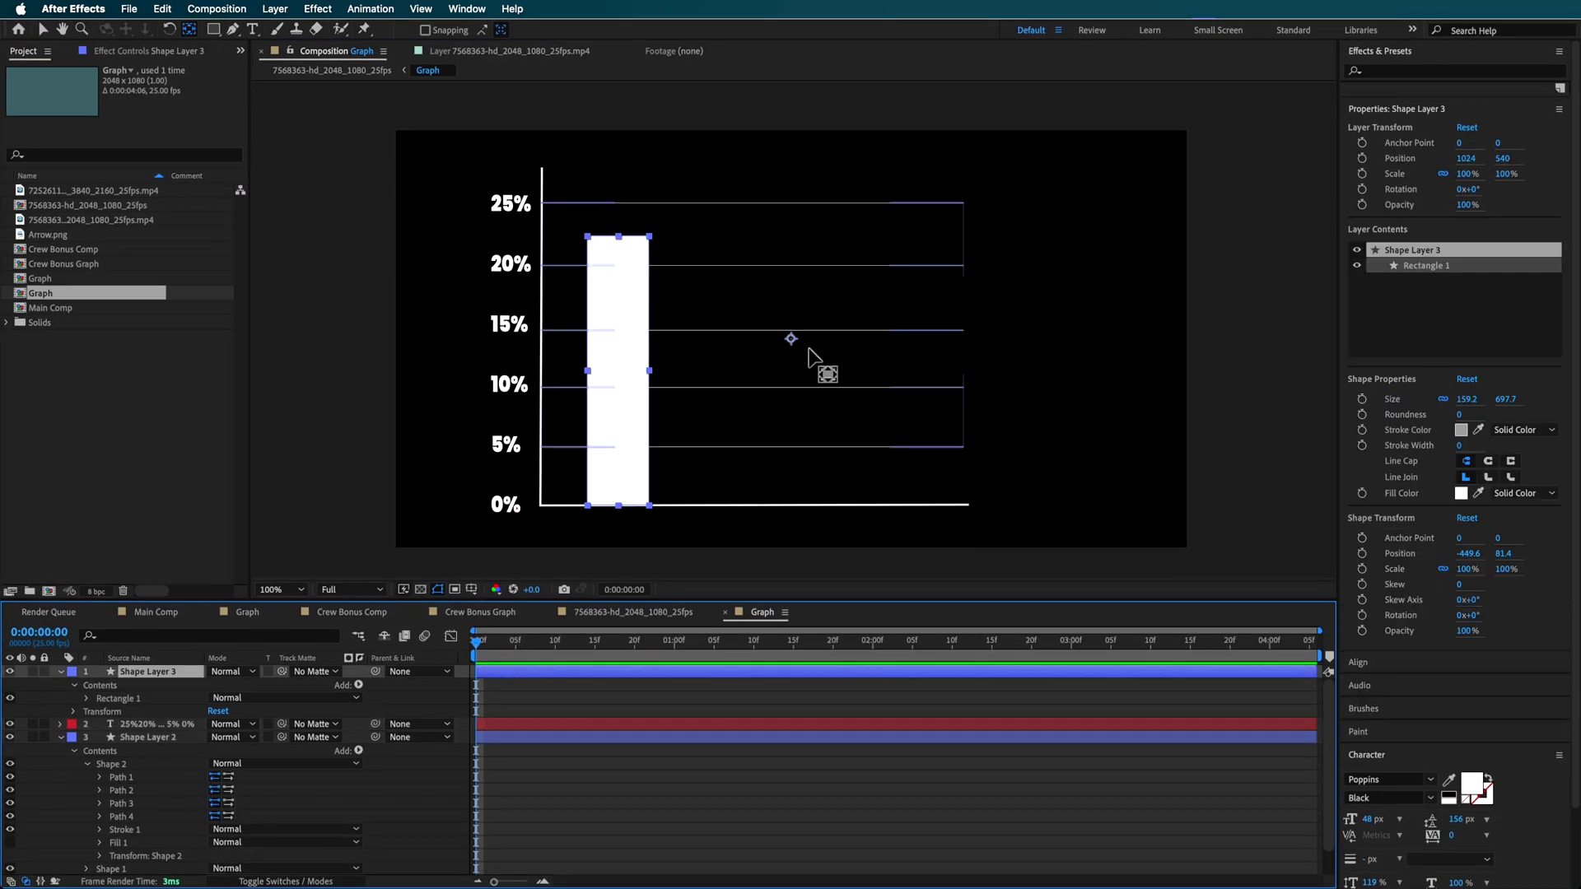
{"action": "left_click_drag", "start_coordinate": [791, 338], "coordinate": [618, 505]}
Step: Keyframe the bar's Scale from 100,0% to 100,100% so it grows upward
{"action": "key", "text": "s"}
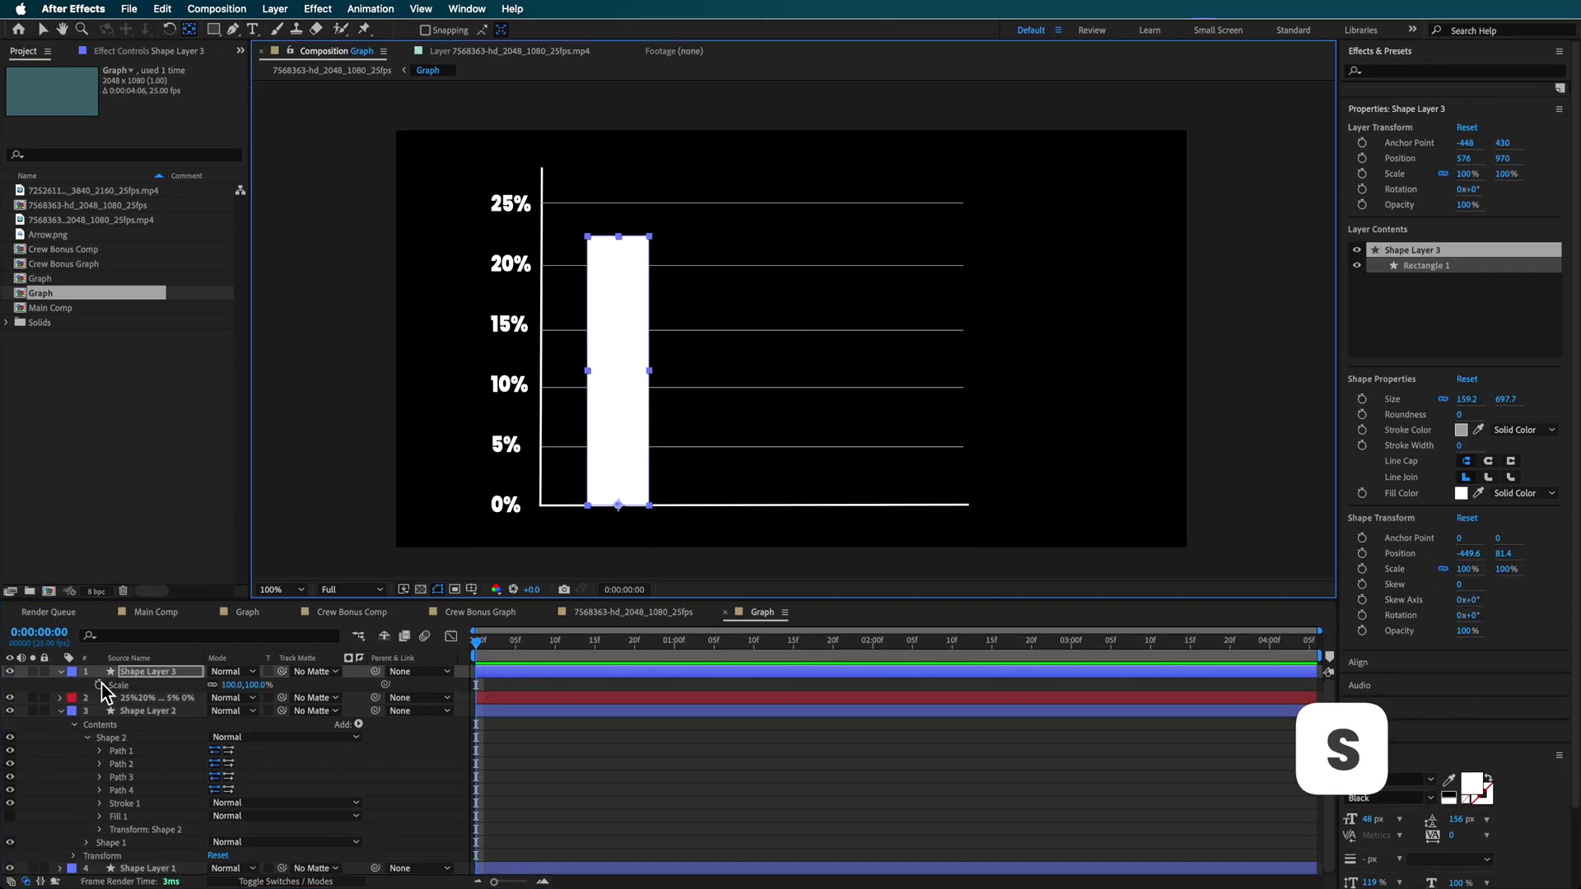
{"action": "left_click", "coordinate": [99, 685]}
{"action": "left_click_drag", "start_coordinate": [483, 644], "coordinate": [512, 646]}
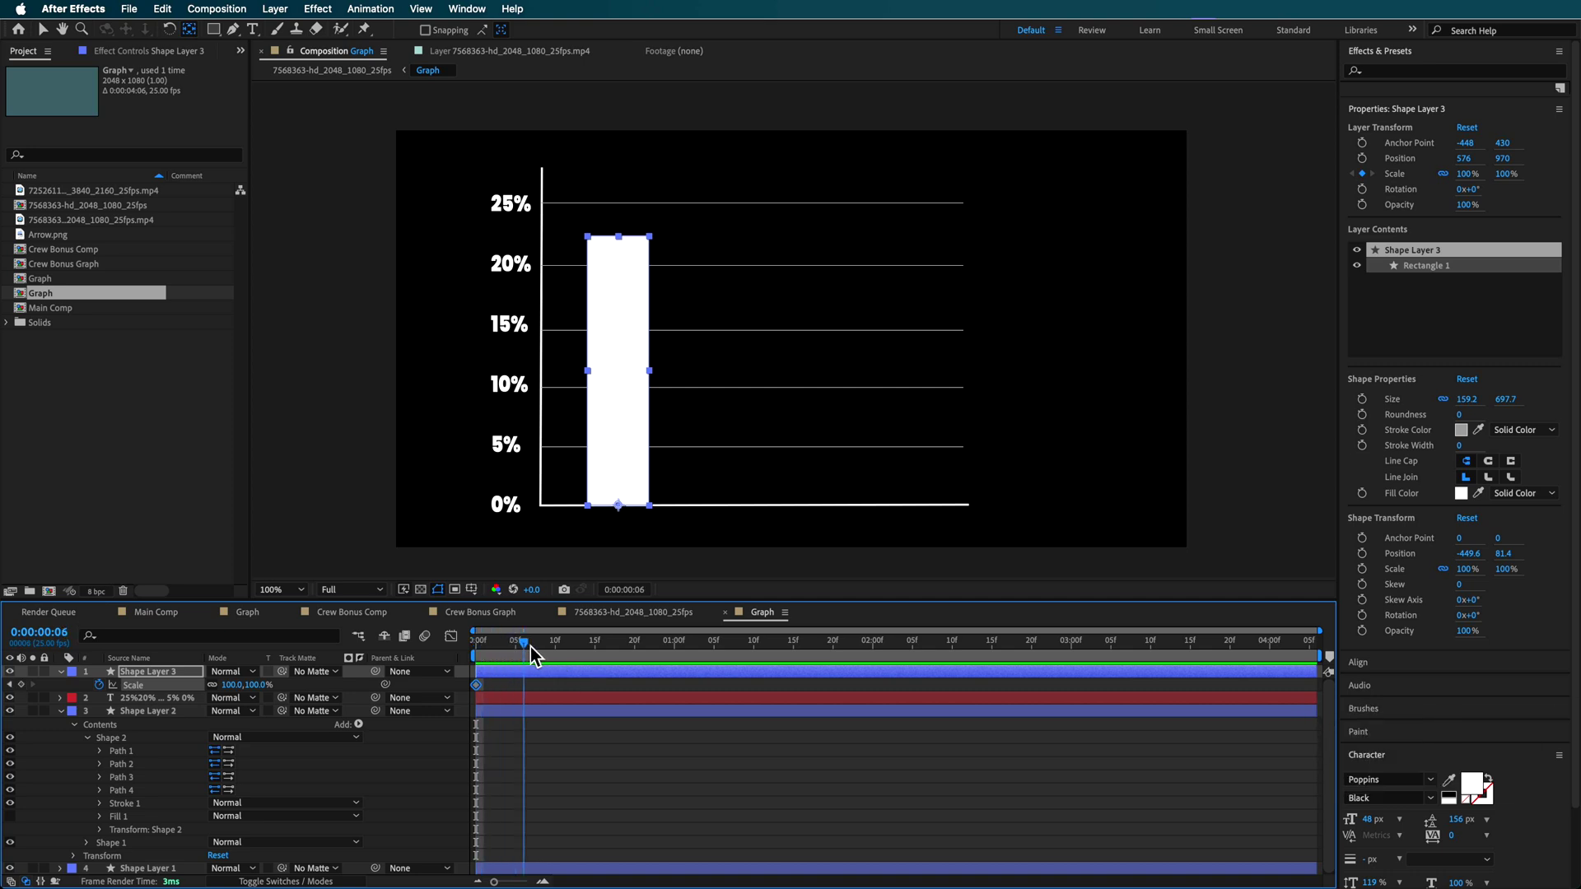
{"action": "key", "text": "Page_Down"}
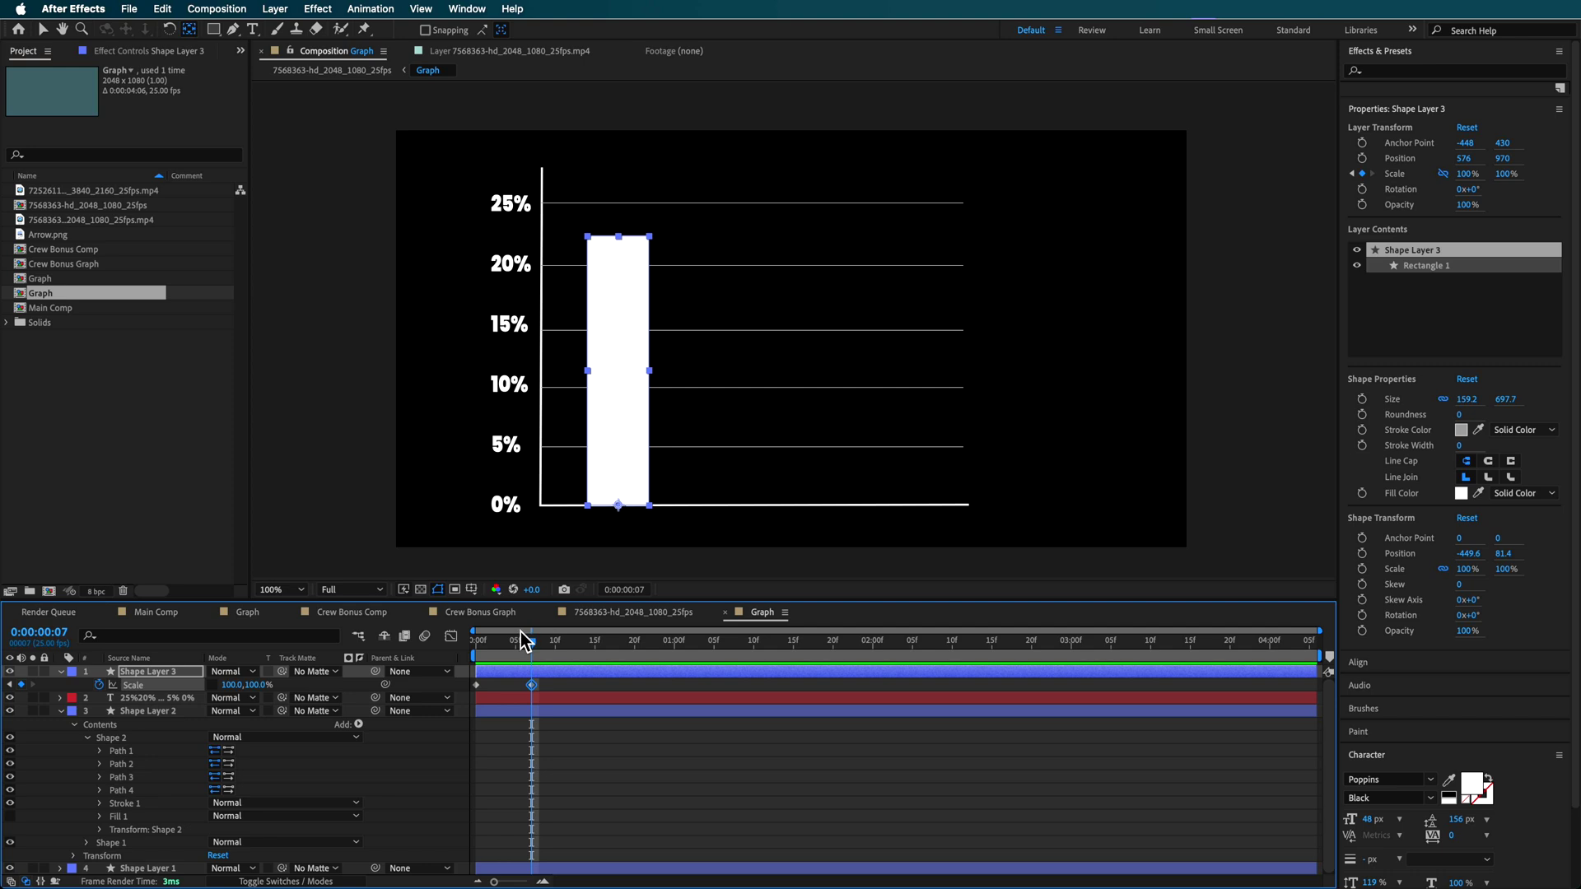
{"action": "key", "text": "Home"}
{"action": "left_click_drag", "start_coordinate": [261, 684], "coordinate": [249, 688]}
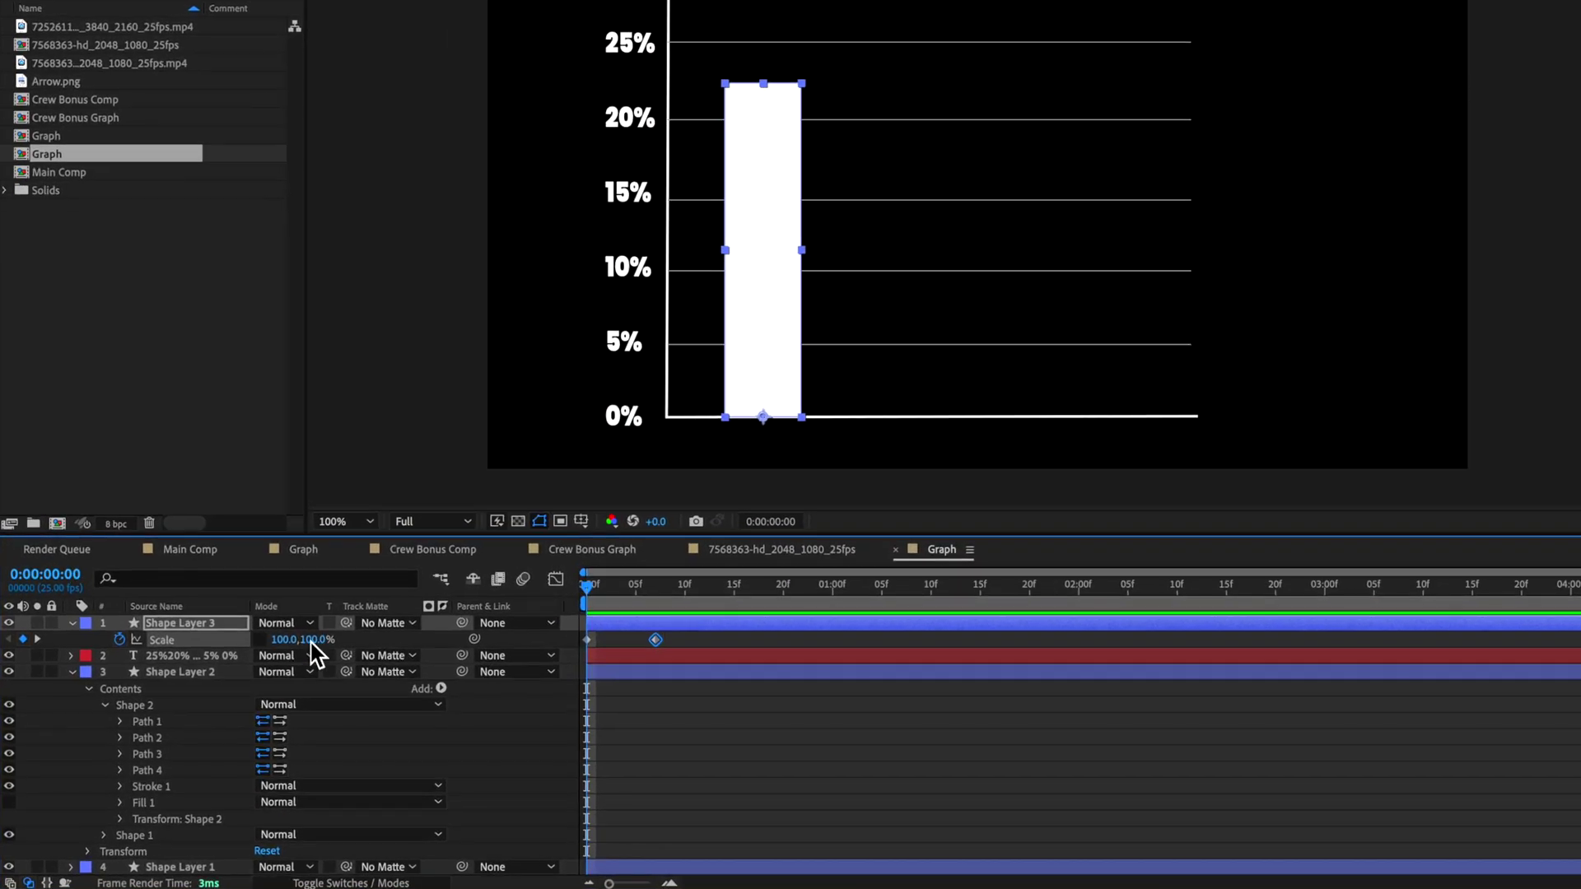
{"action": "left_click_drag", "start_coordinate": [311, 644], "coordinate": [230, 641]}
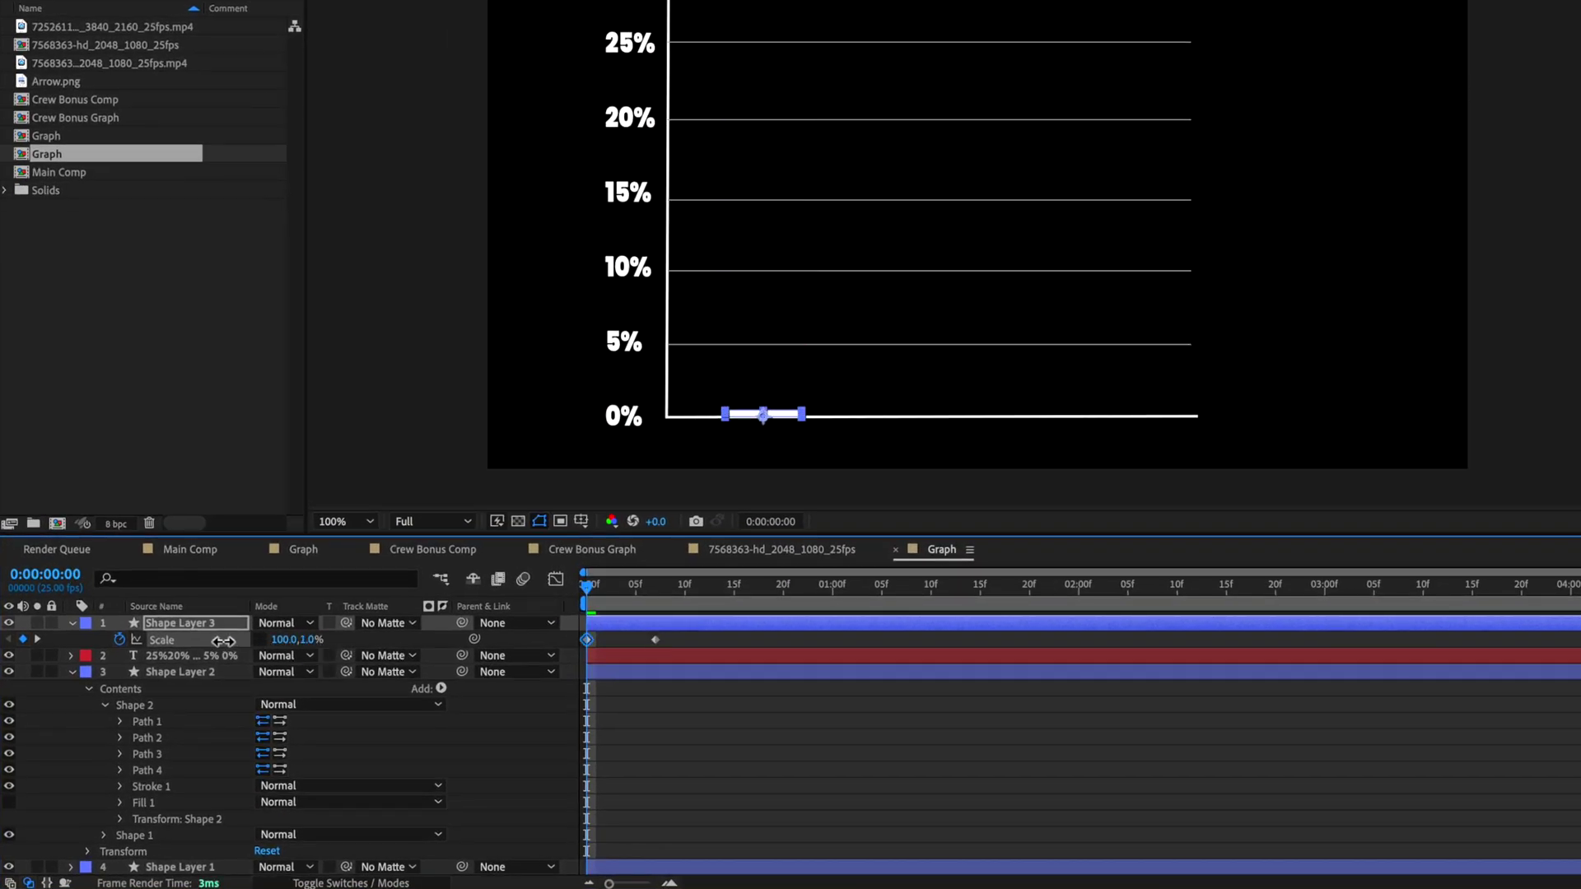
{"action": "key", "text": "space"}
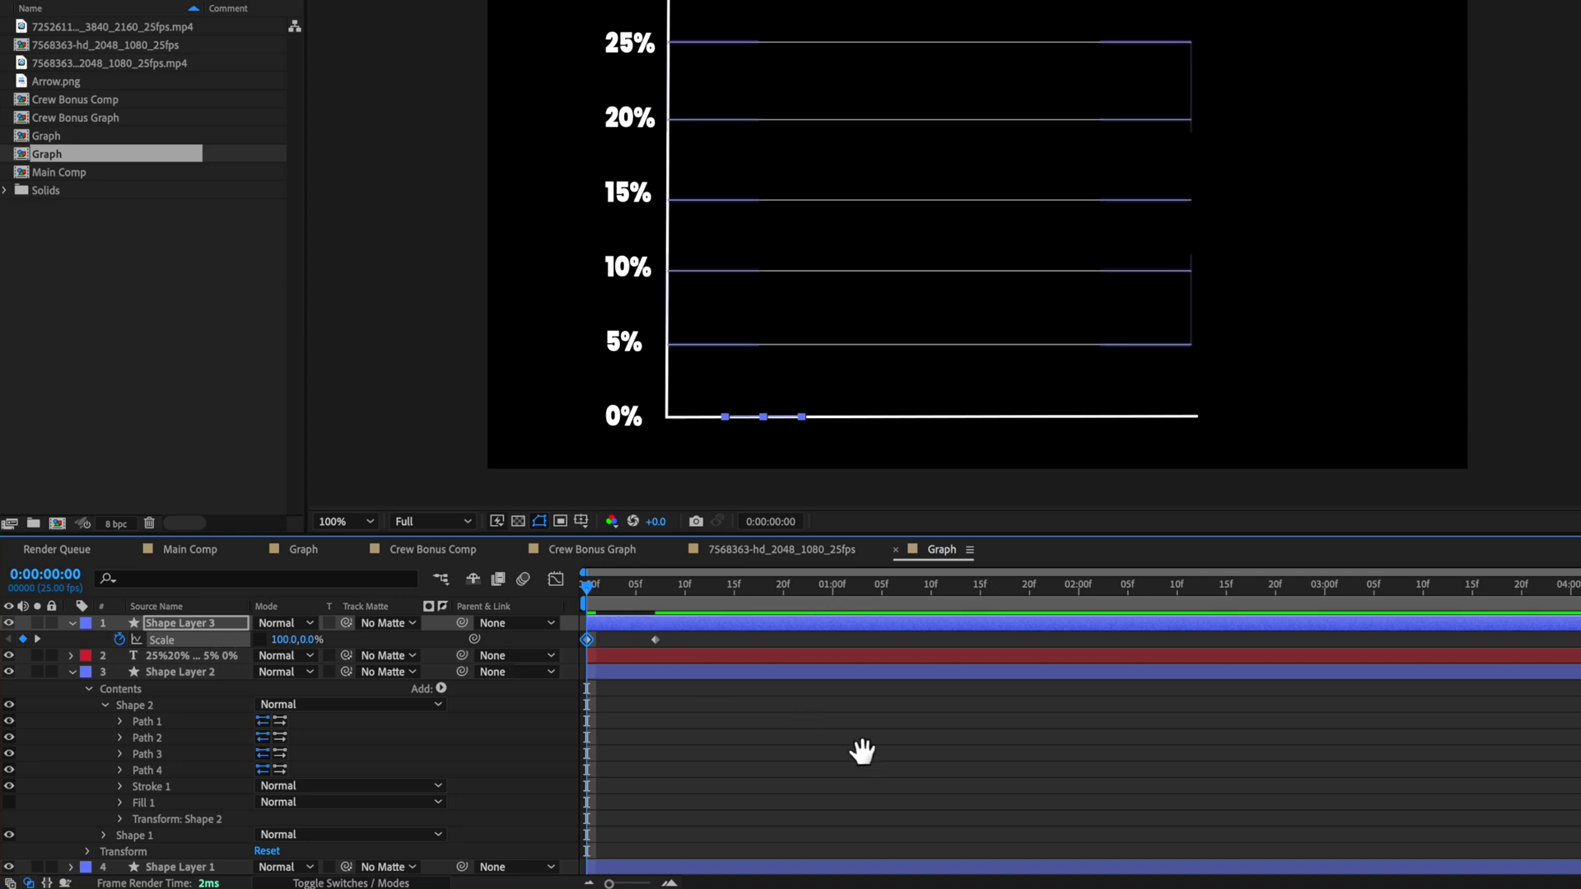
Step: Apply Easy Ease to both Scale keyframes, collapse all layers, and select Shape Layer 3
{"action": "left_click", "coordinate": [690, 640]}
{"action": "left_click_drag", "start_coordinate": [690, 640], "coordinate": [582, 643]}
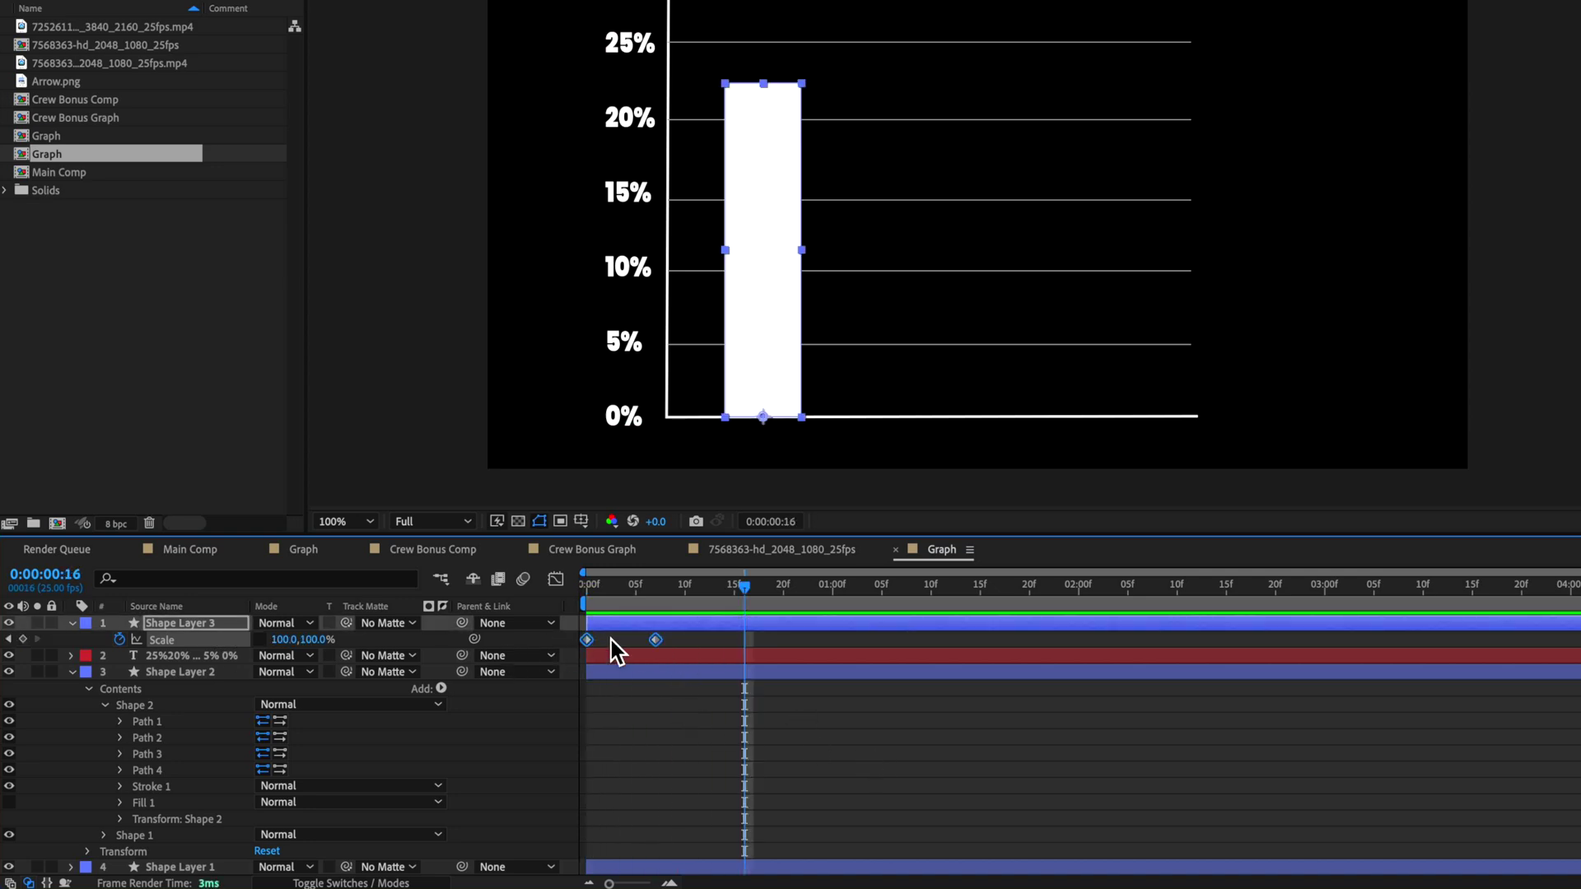
{"action": "right_click", "coordinate": [586, 644]}
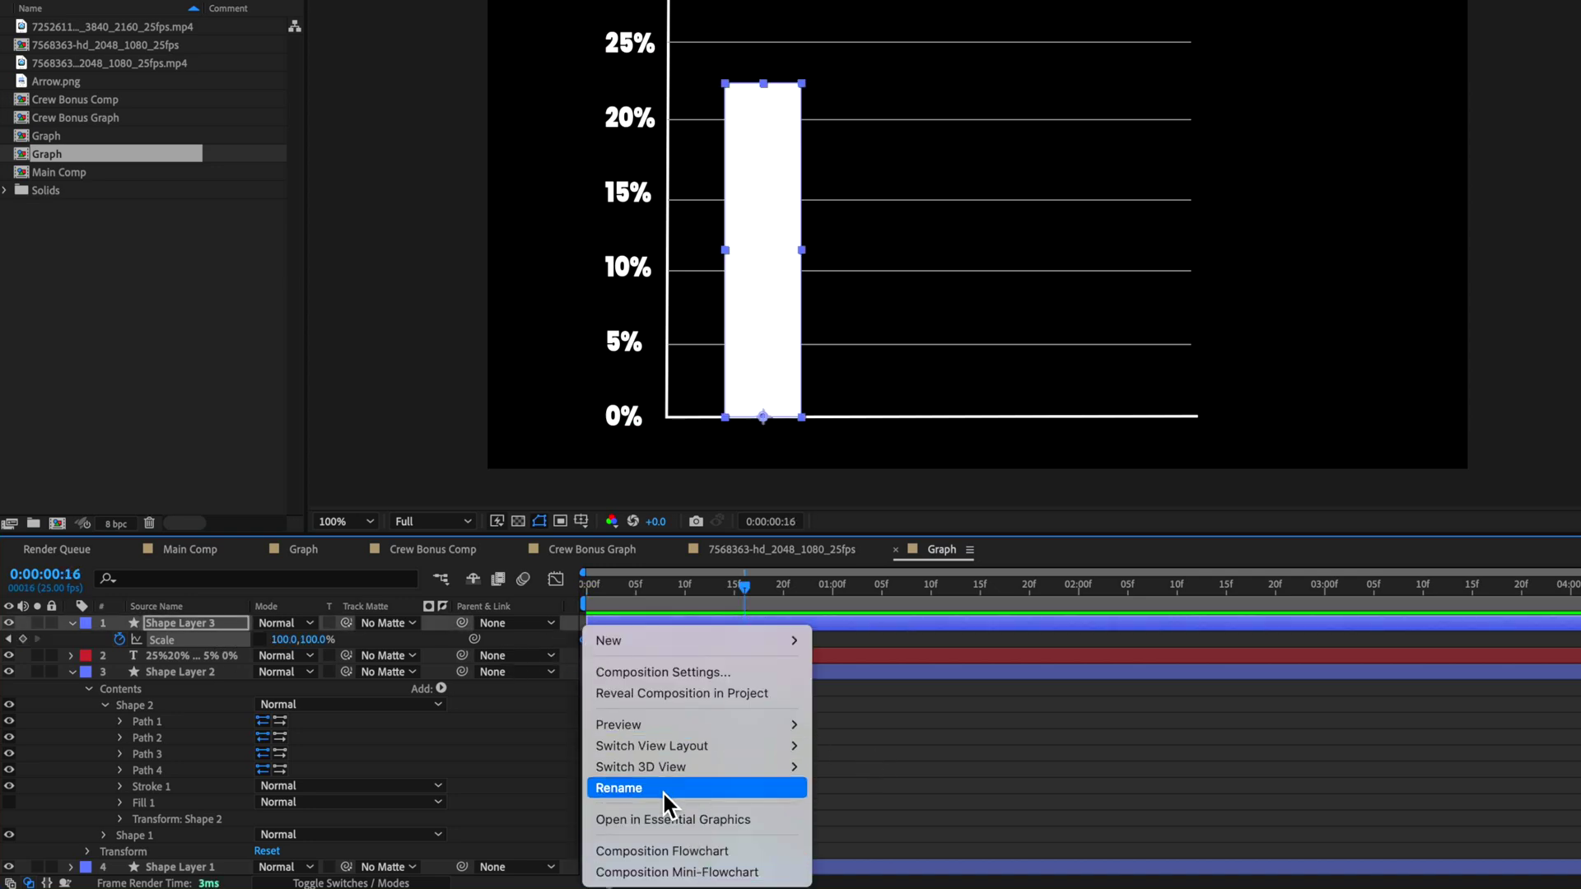
{"action": "right_click", "coordinate": [590, 626]}
{"action": "right_click", "coordinate": [588, 639]}
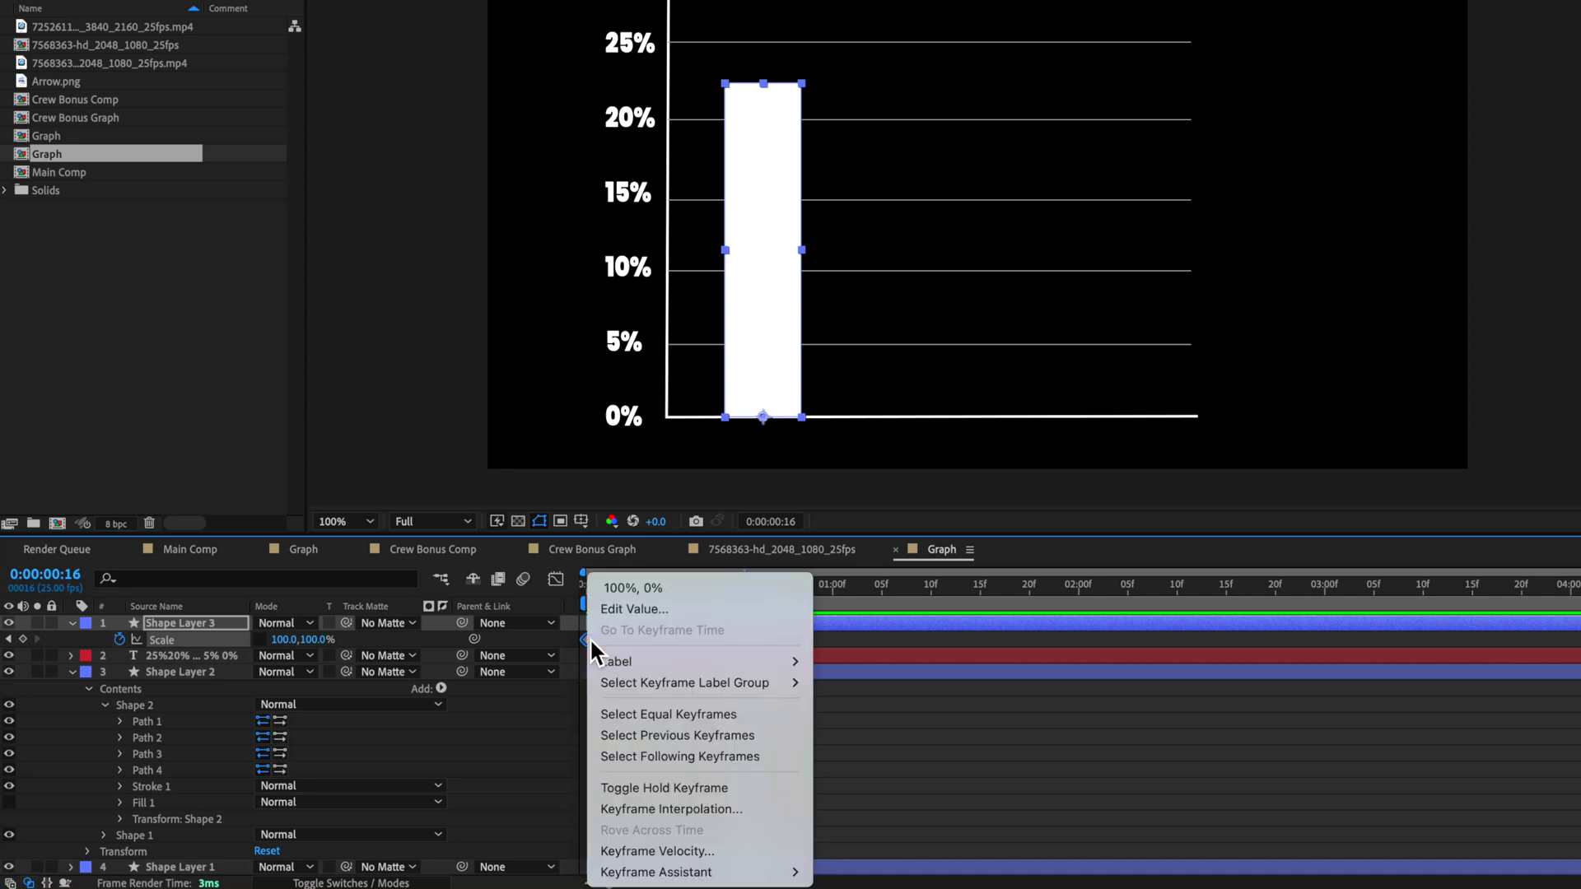
{"action": "mouse_move", "coordinate": [721, 875]}
{"action": "left_click", "coordinate": [882, 752]}
{"action": "key", "text": "ctrl+shift+a"}
{"action": "key", "text": "a"}
{"action": "key", "text": "a"}
{"action": "left_click", "coordinate": [168, 624]}
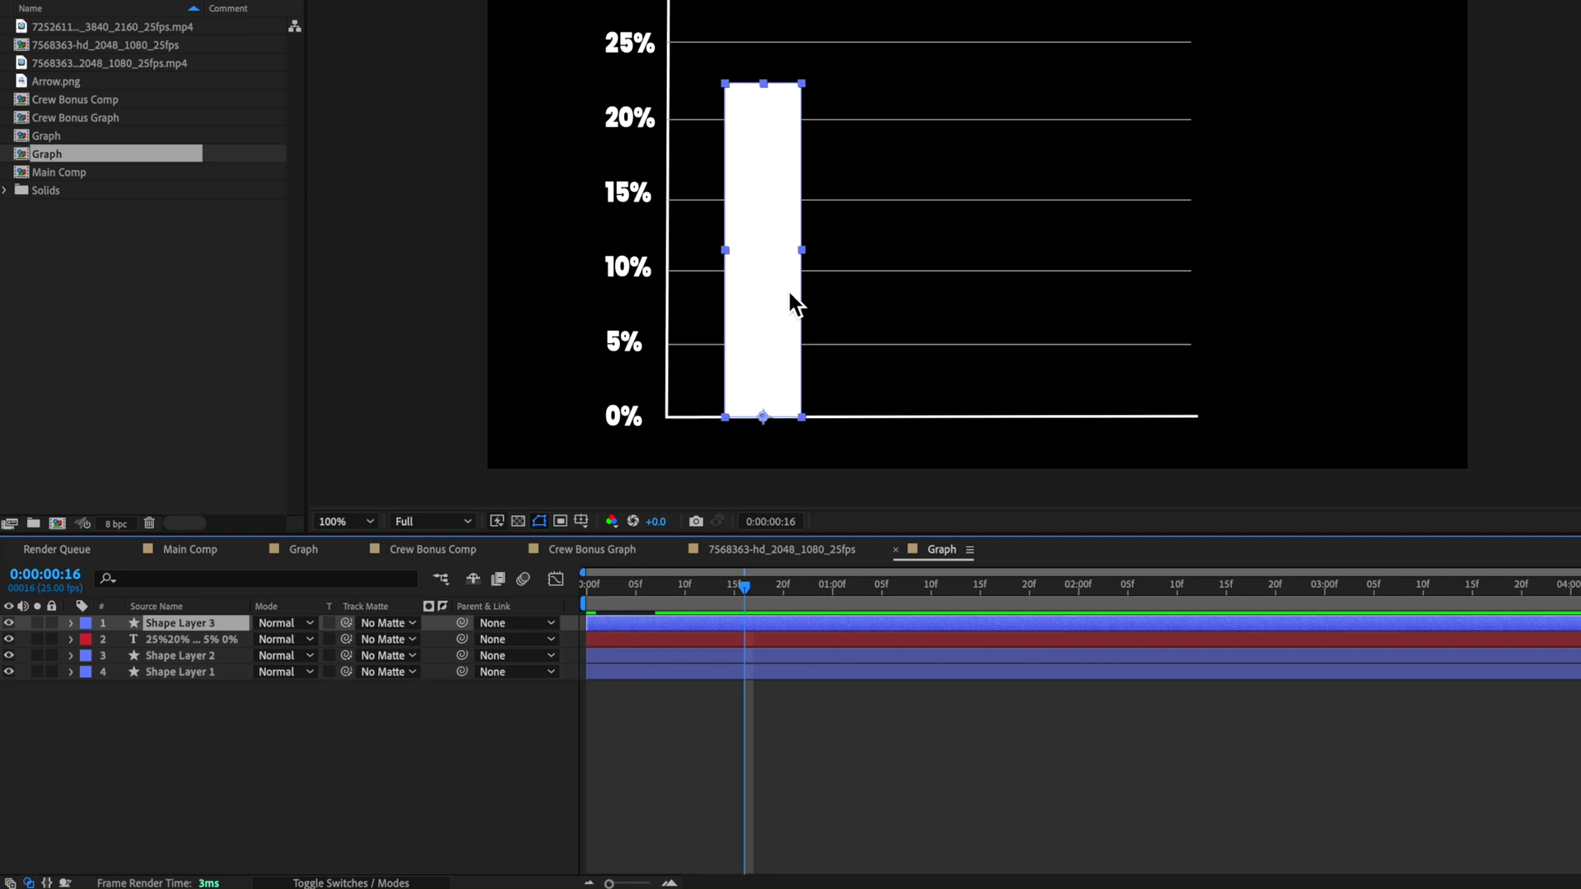
Step: Duplicate the bar twice, placing each copy further right and starting it later
{"action": "key", "text": "ctrl+d"}
{"action": "left_click_drag", "start_coordinate": [771, 274], "coordinate": [891, 275]}
{"action": "left_click_drag", "start_coordinate": [677, 639], "coordinate": [748, 629]}
{"action": "left_click_drag", "start_coordinate": [616, 587], "coordinate": [871, 622]}
{"action": "key", "text": "ctrl+d"}
{"action": "left_click_drag", "start_coordinate": [858, 367], "coordinate": [986, 369]}
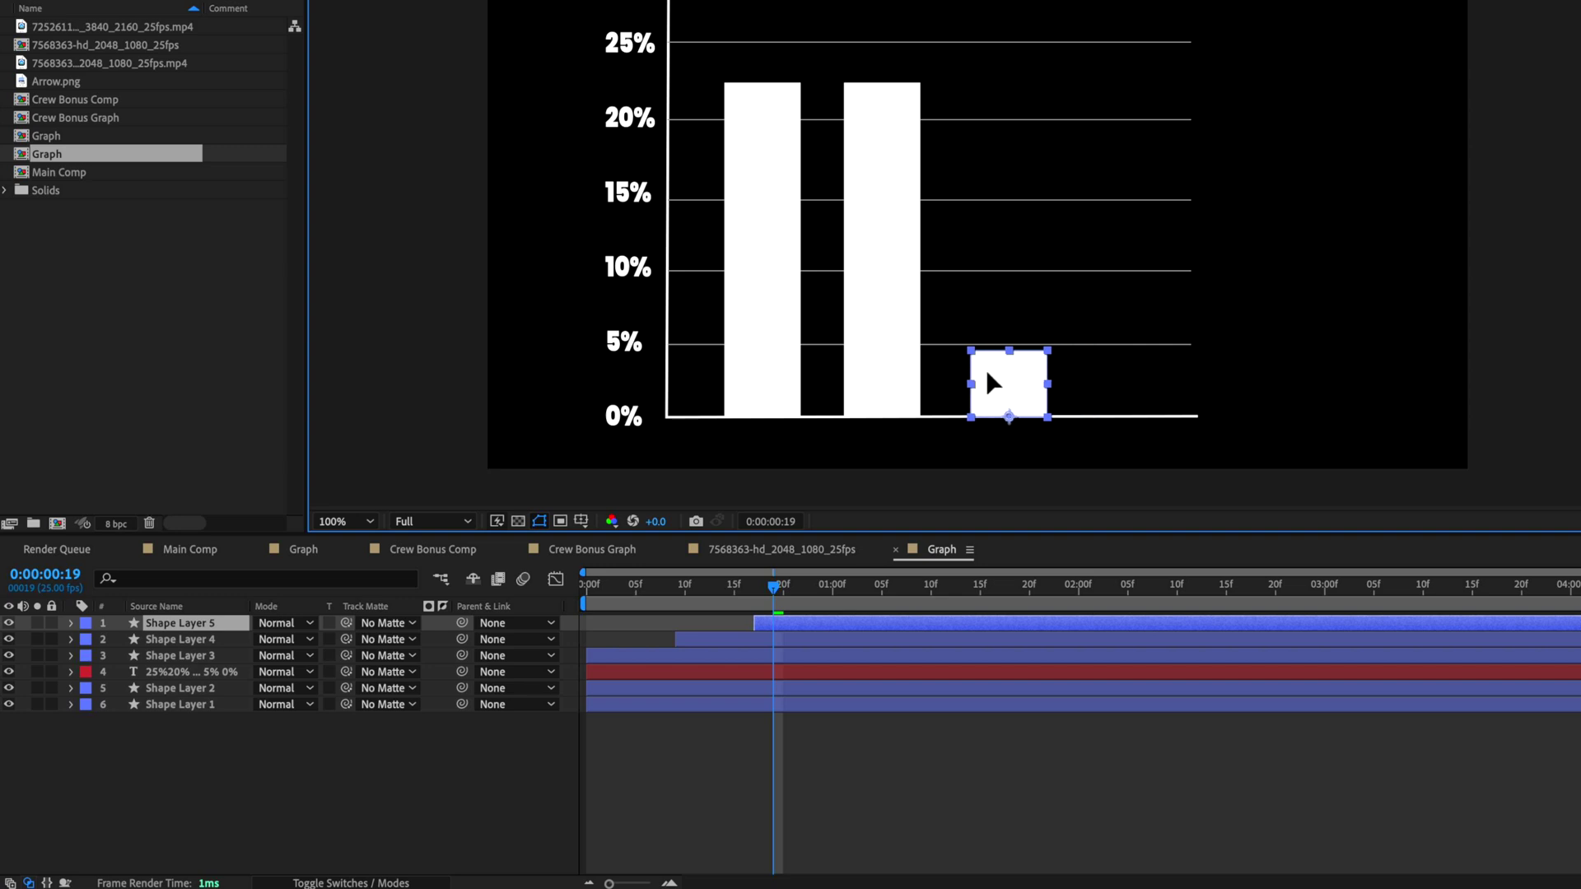
{"action": "left_click_drag", "start_coordinate": [781, 589], "coordinate": [882, 601]}
Step: Set the second bar's final Scale height to 61% and the third bar's to 46%
{"action": "key", "text": "s"}
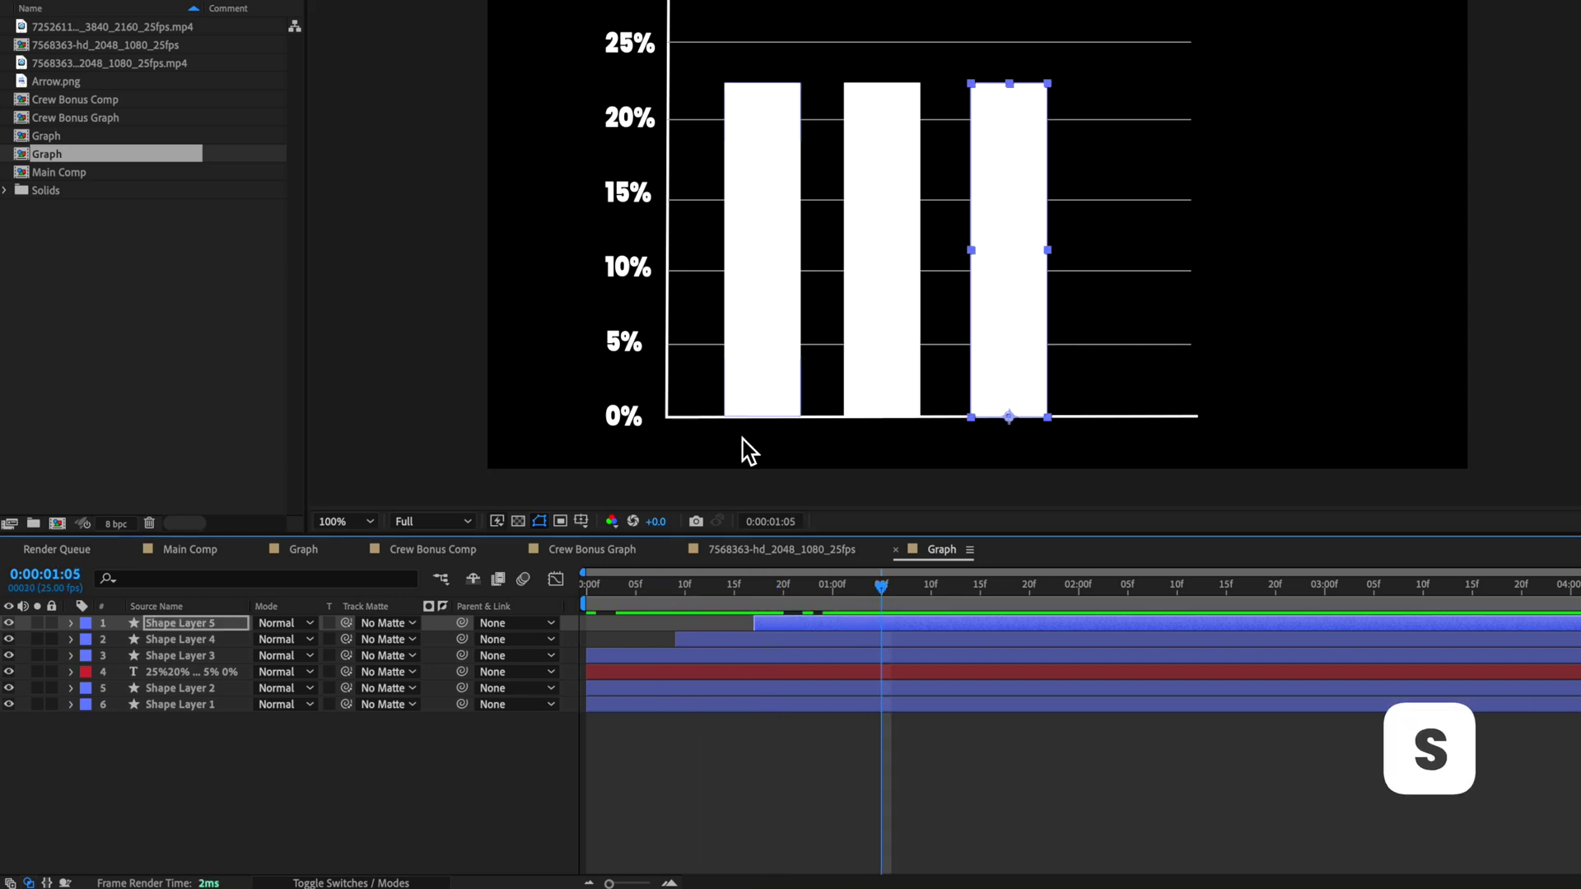
{"action": "key", "text": "s"}
{"action": "left_click", "coordinate": [767, 656]}
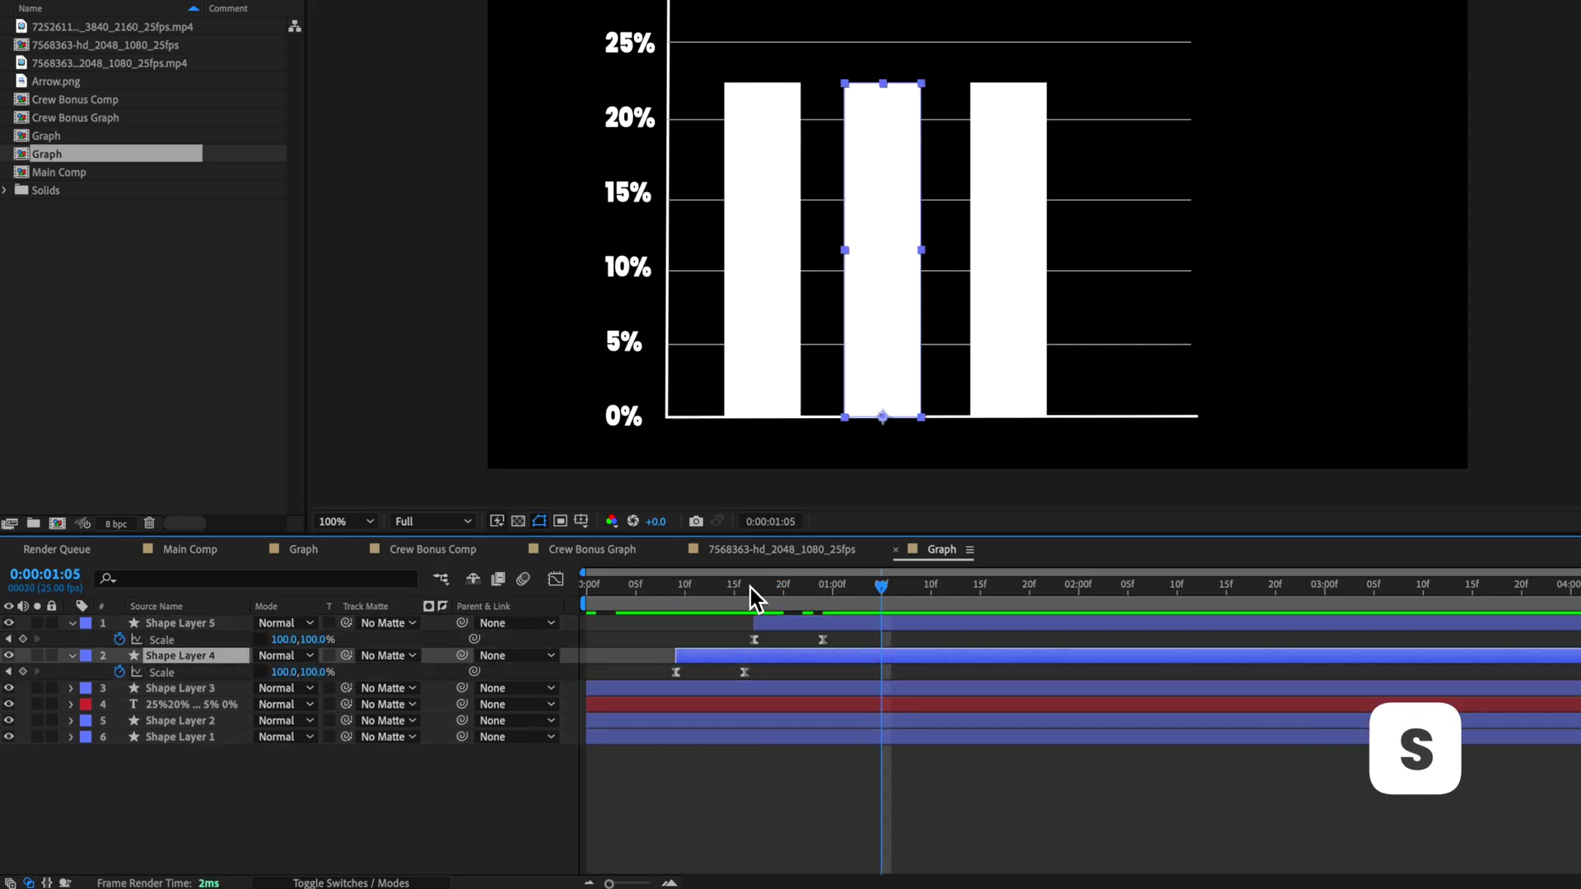
{"action": "left_click", "coordinate": [750, 588]}
{"action": "left_click_drag", "start_coordinate": [317, 672], "coordinate": [284, 673]}
{"action": "left_click_drag", "start_coordinate": [850, 591], "coordinate": [825, 593]}
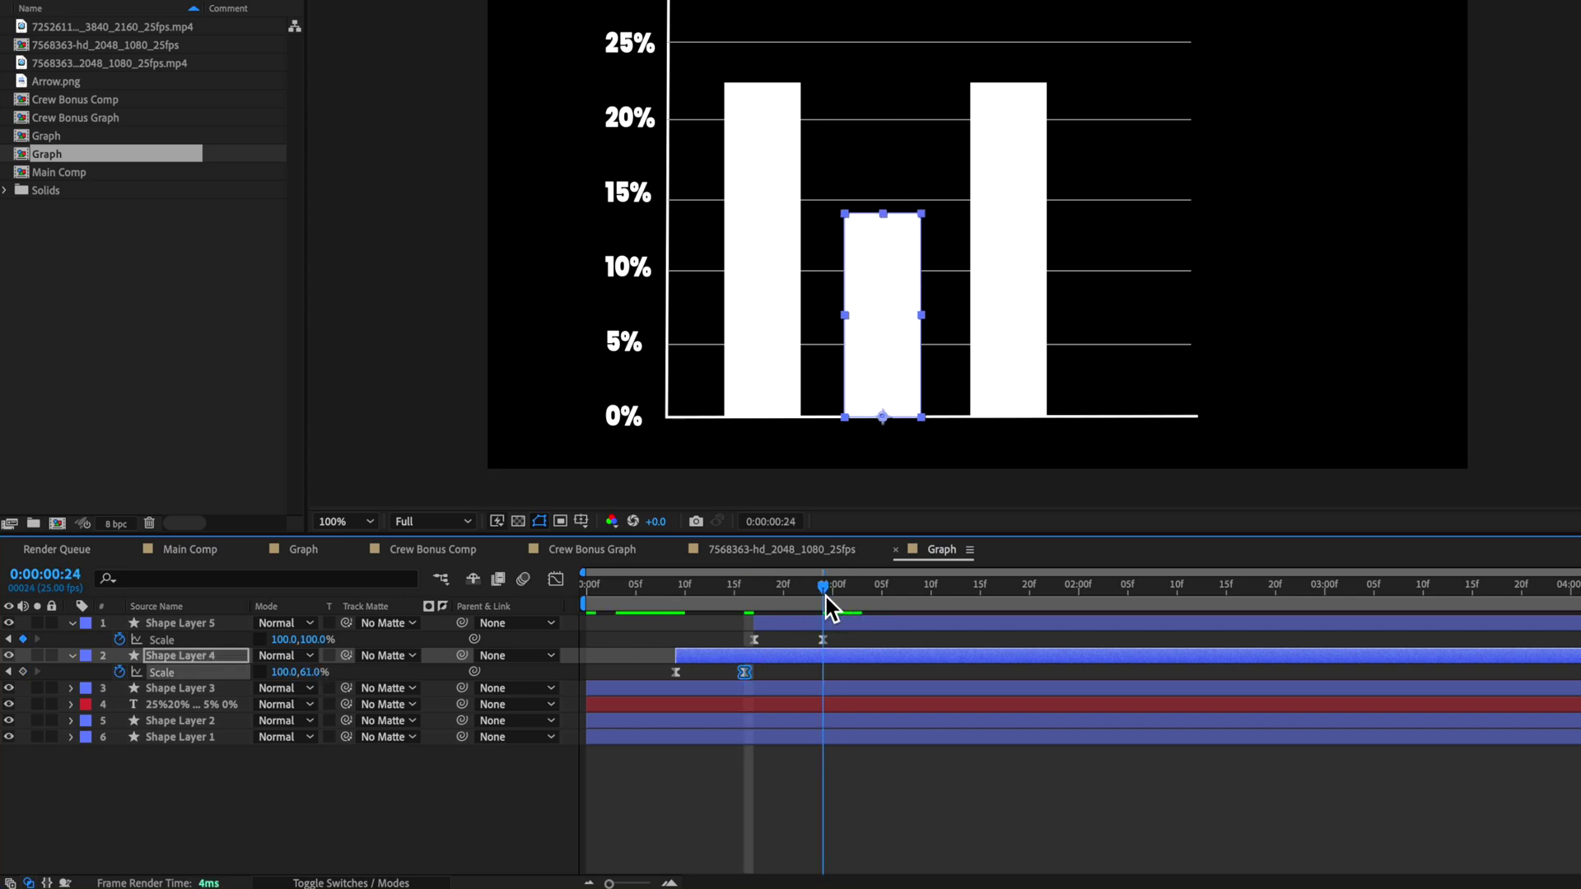
{"action": "left_click_drag", "start_coordinate": [326, 640], "coordinate": [282, 641]}
{"action": "left_click", "coordinate": [946, 816]}
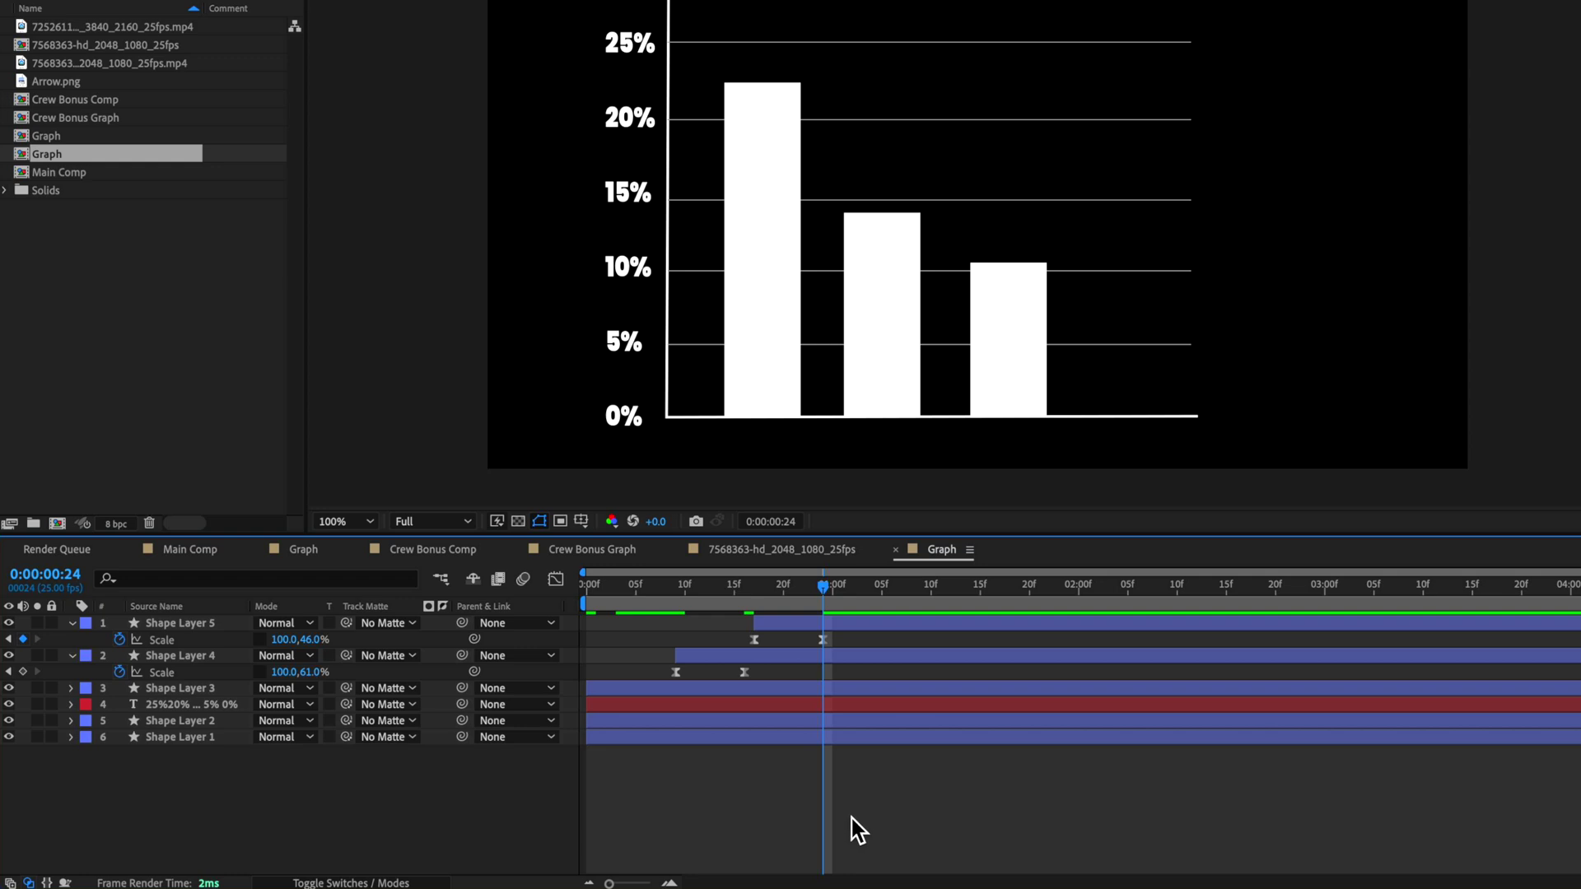
Step: Open the Attendance Rates graph comp, preview the bars, and select the APR bar layer
{"action": "left_click", "coordinate": [302, 550]}
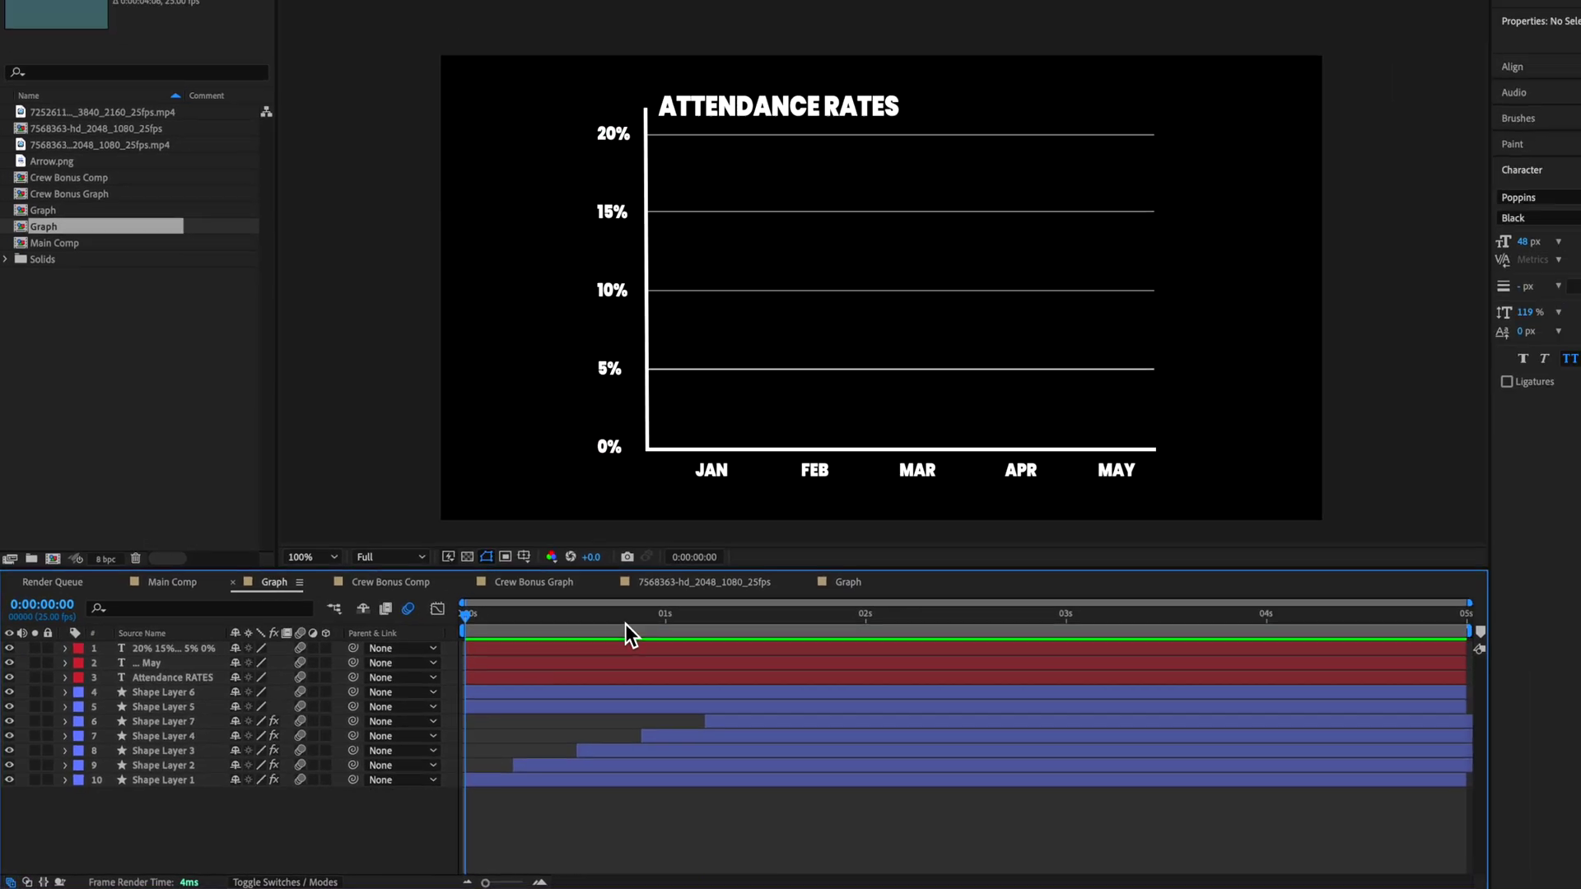
{"action": "left_click_drag", "start_coordinate": [530, 624], "coordinate": [801, 663]}
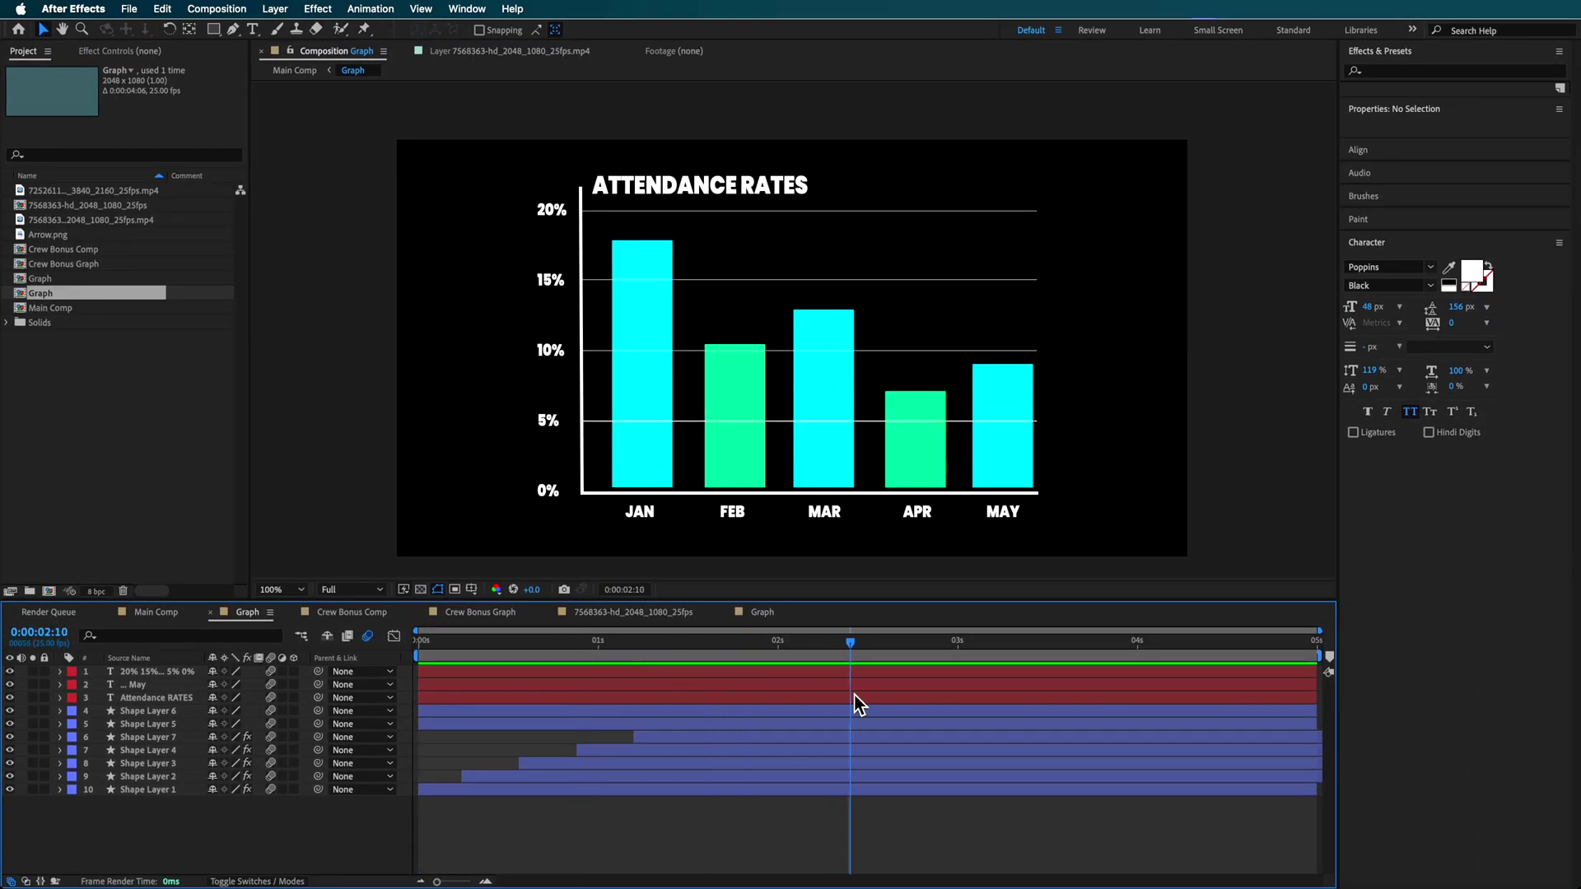
{"action": "left_click", "coordinate": [141, 725]}
{"action": "left_click", "coordinate": [150, 752]}
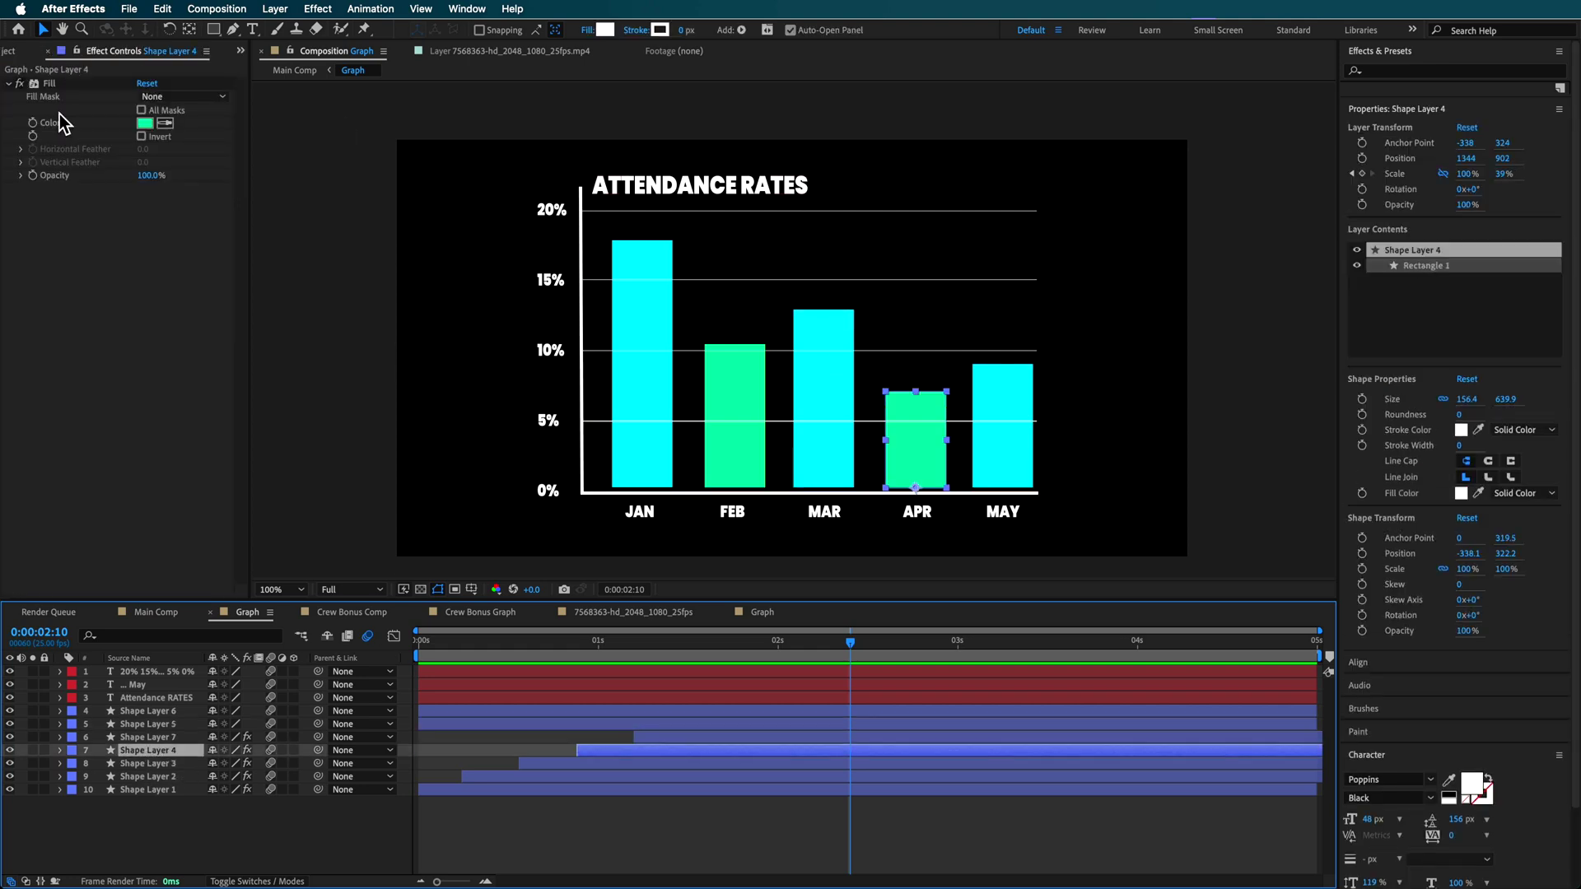
Step: Inspect the APR bar's green Fill color, then replay the bars growing in
{"action": "left_click", "coordinate": [509, 9]}
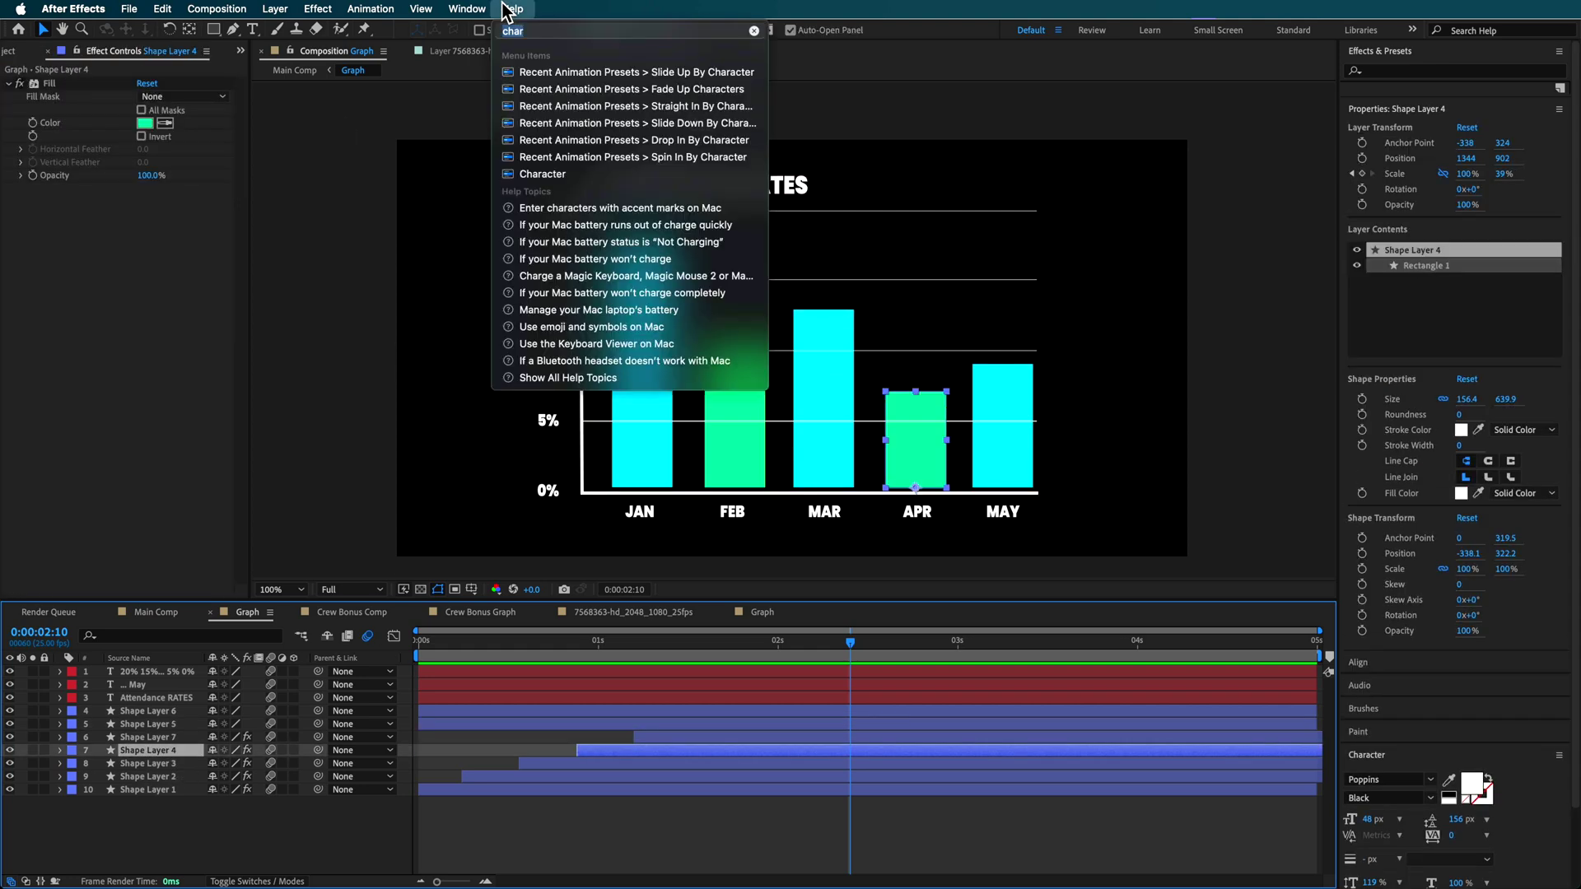
{"action": "type", "text": "fill"}
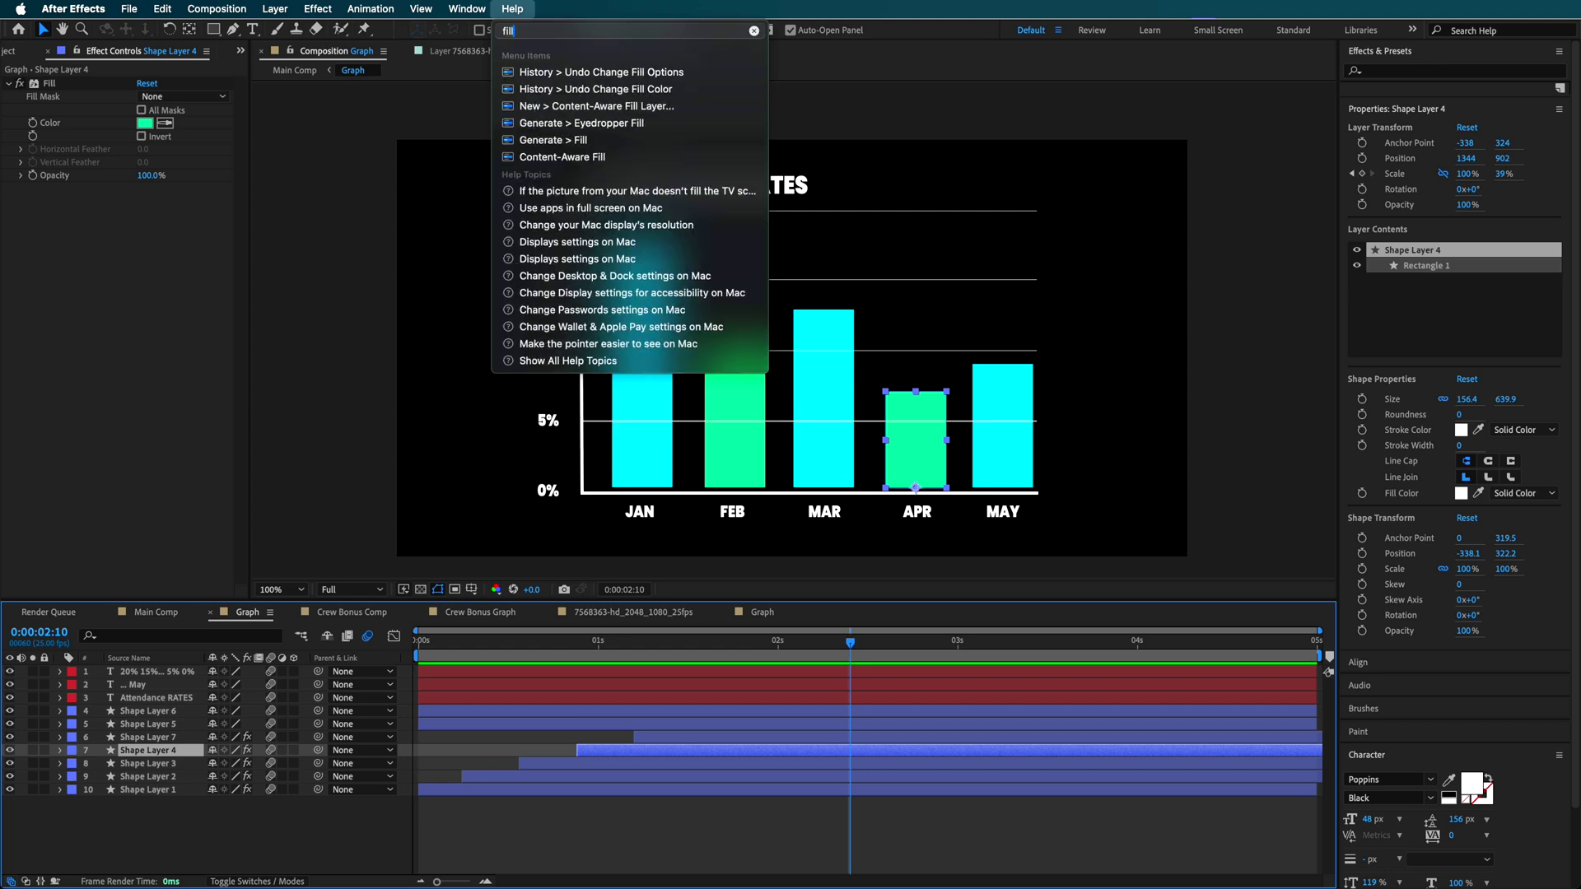
{"action": "key", "text": "Escape"}
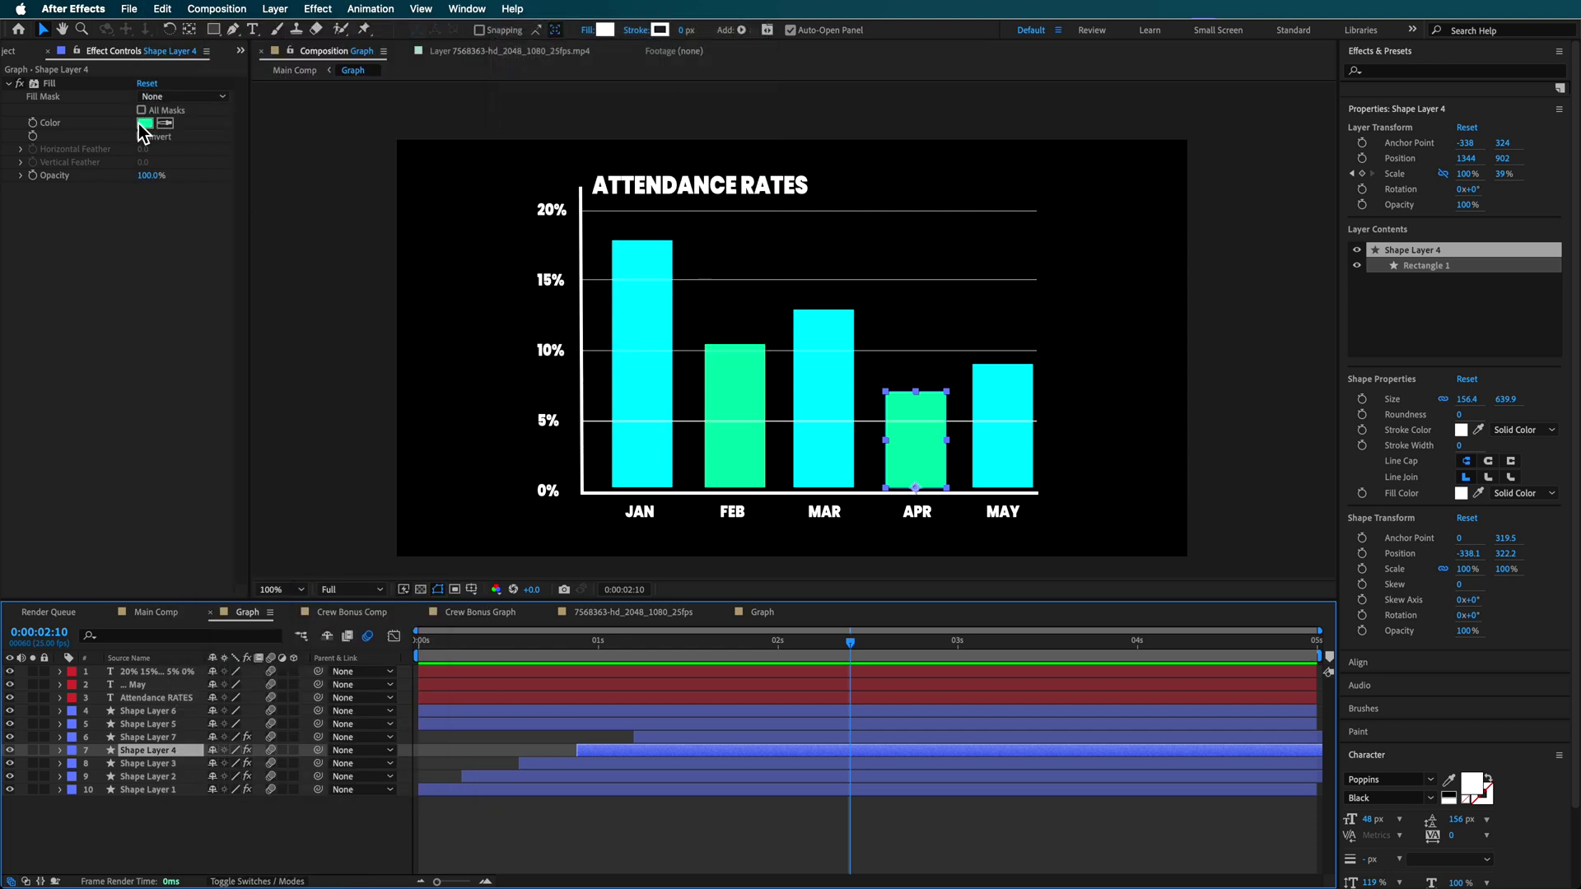
{"action": "left_click", "coordinate": [145, 124]}
{"action": "key", "text": "Return"}
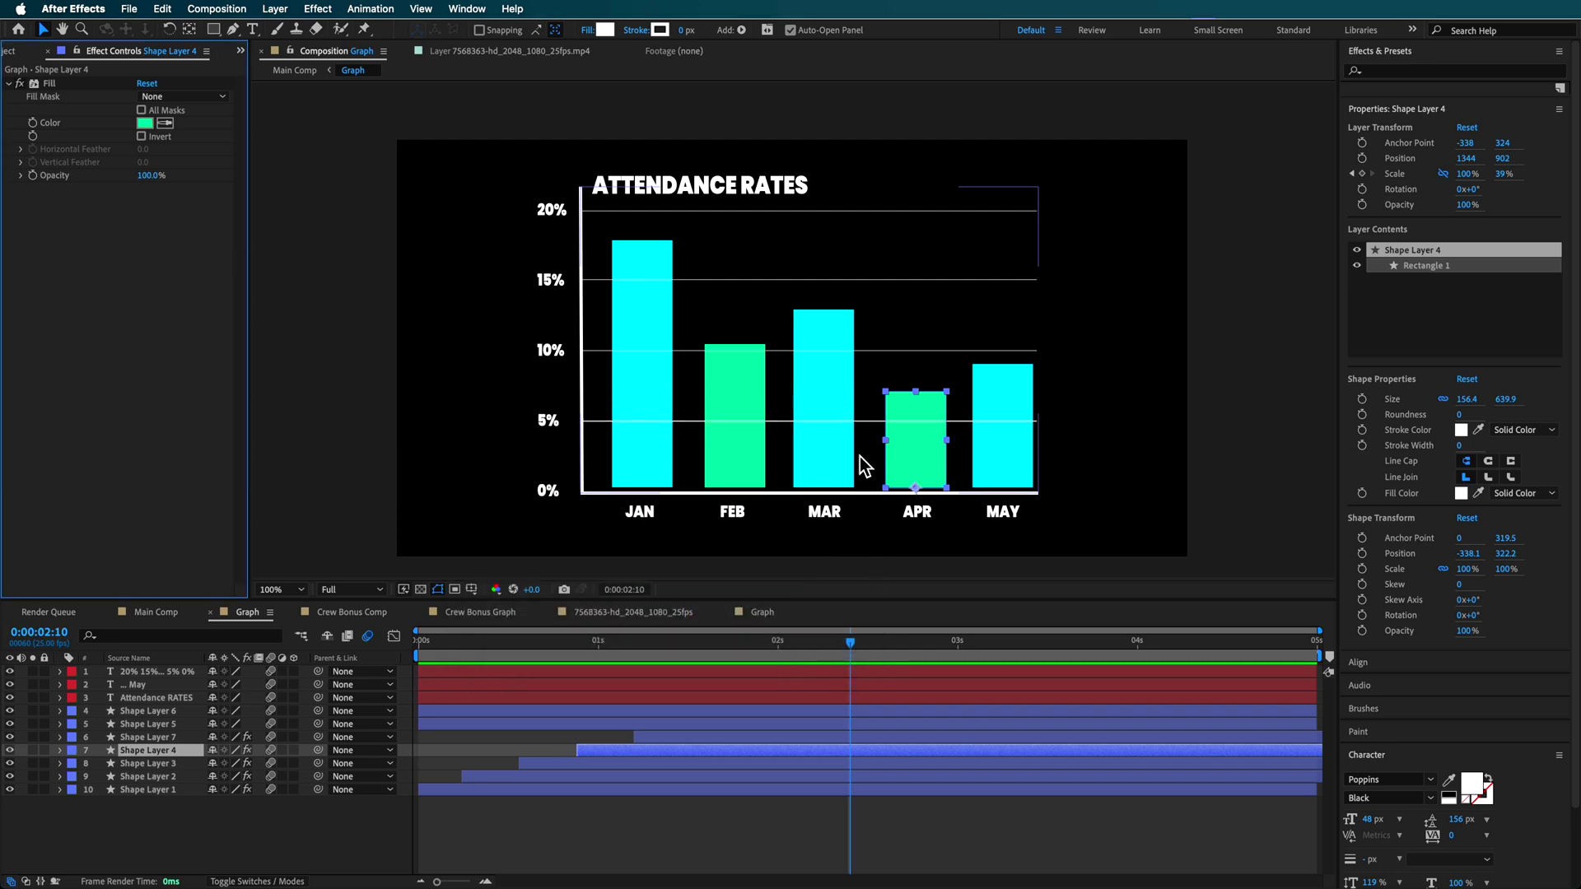
{"action": "left_click_drag", "start_coordinate": [729, 647], "coordinate": [861, 692]}
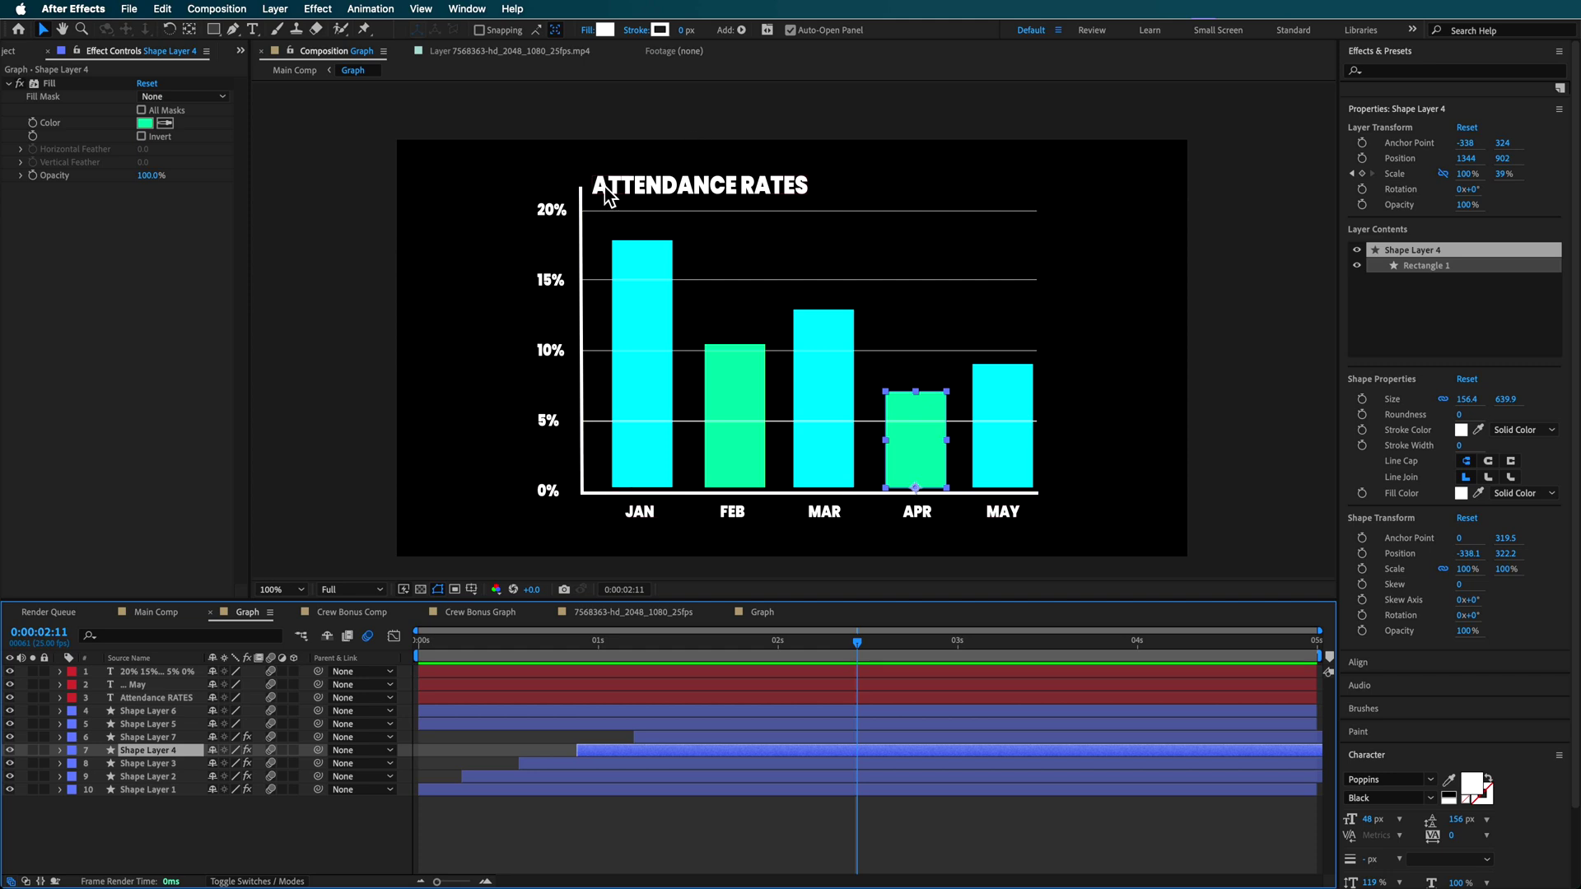
{"action": "left_click_drag", "start_coordinate": [819, 660], "coordinate": [916, 687]}
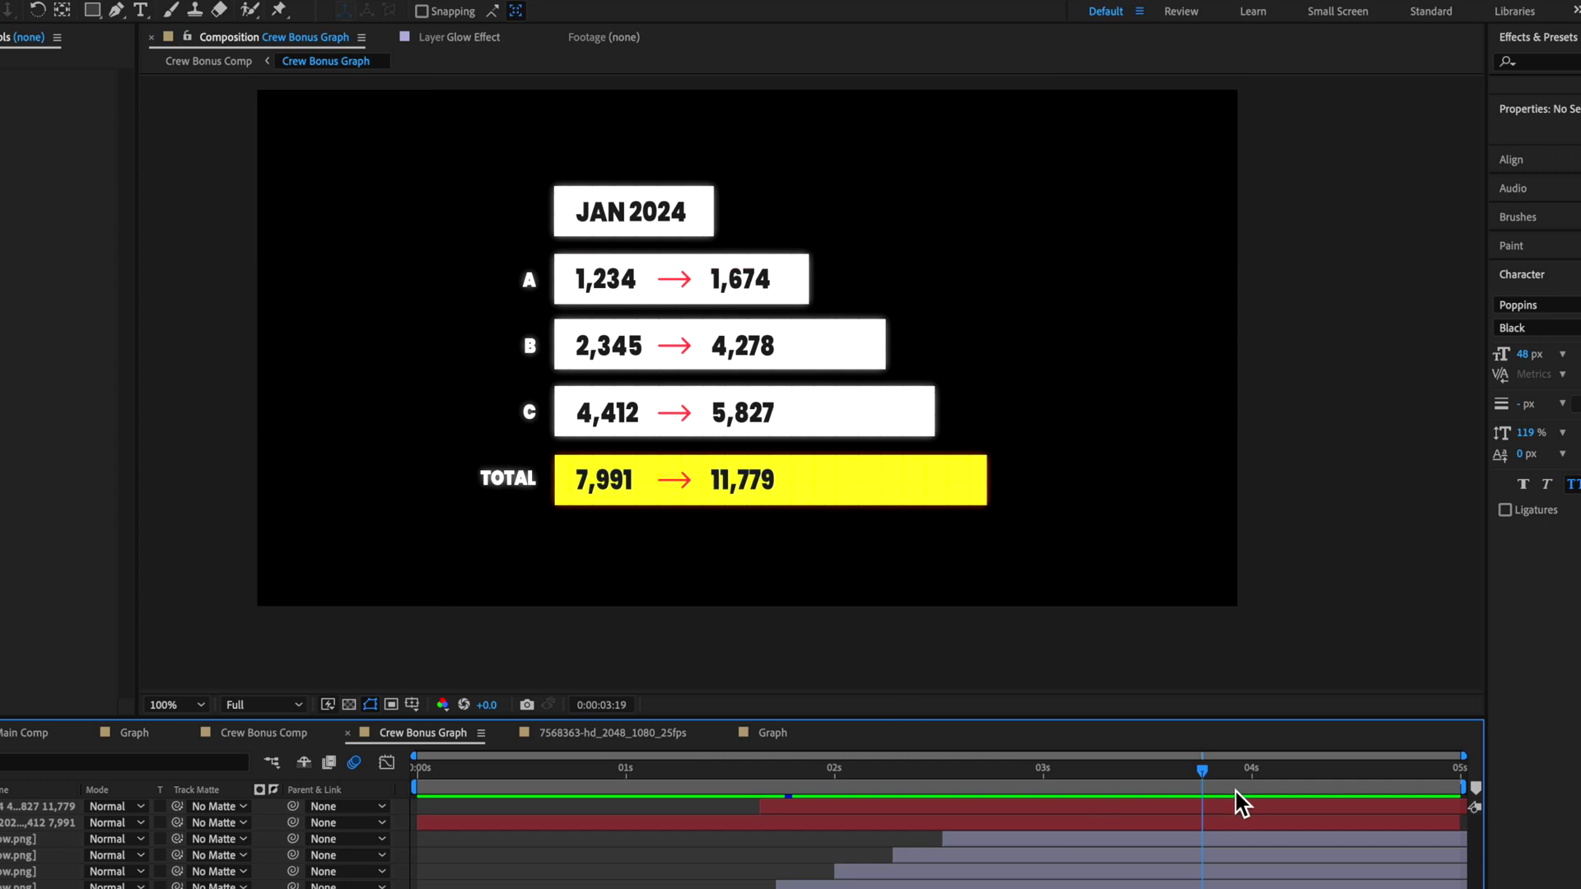
Step: Preview the Crew Bonus Graph figures from 2 seconds, then scrub the Main Comp's blended chart
{"action": "left_click", "coordinate": [832, 773]}
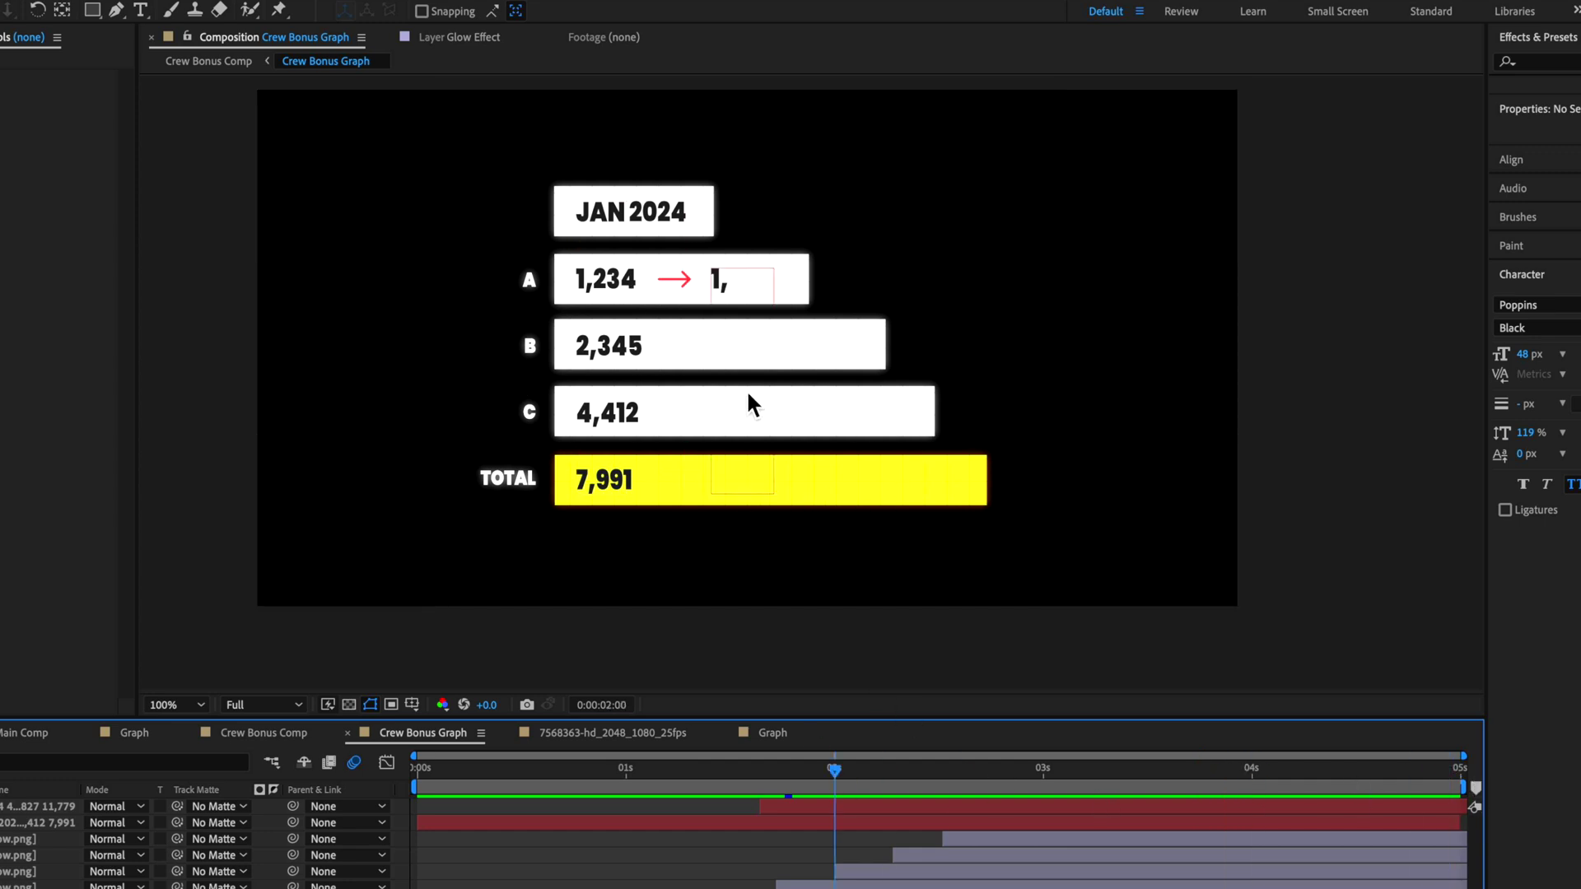
{"action": "left_click_drag", "start_coordinate": [723, 801], "coordinate": [1076, 823]}
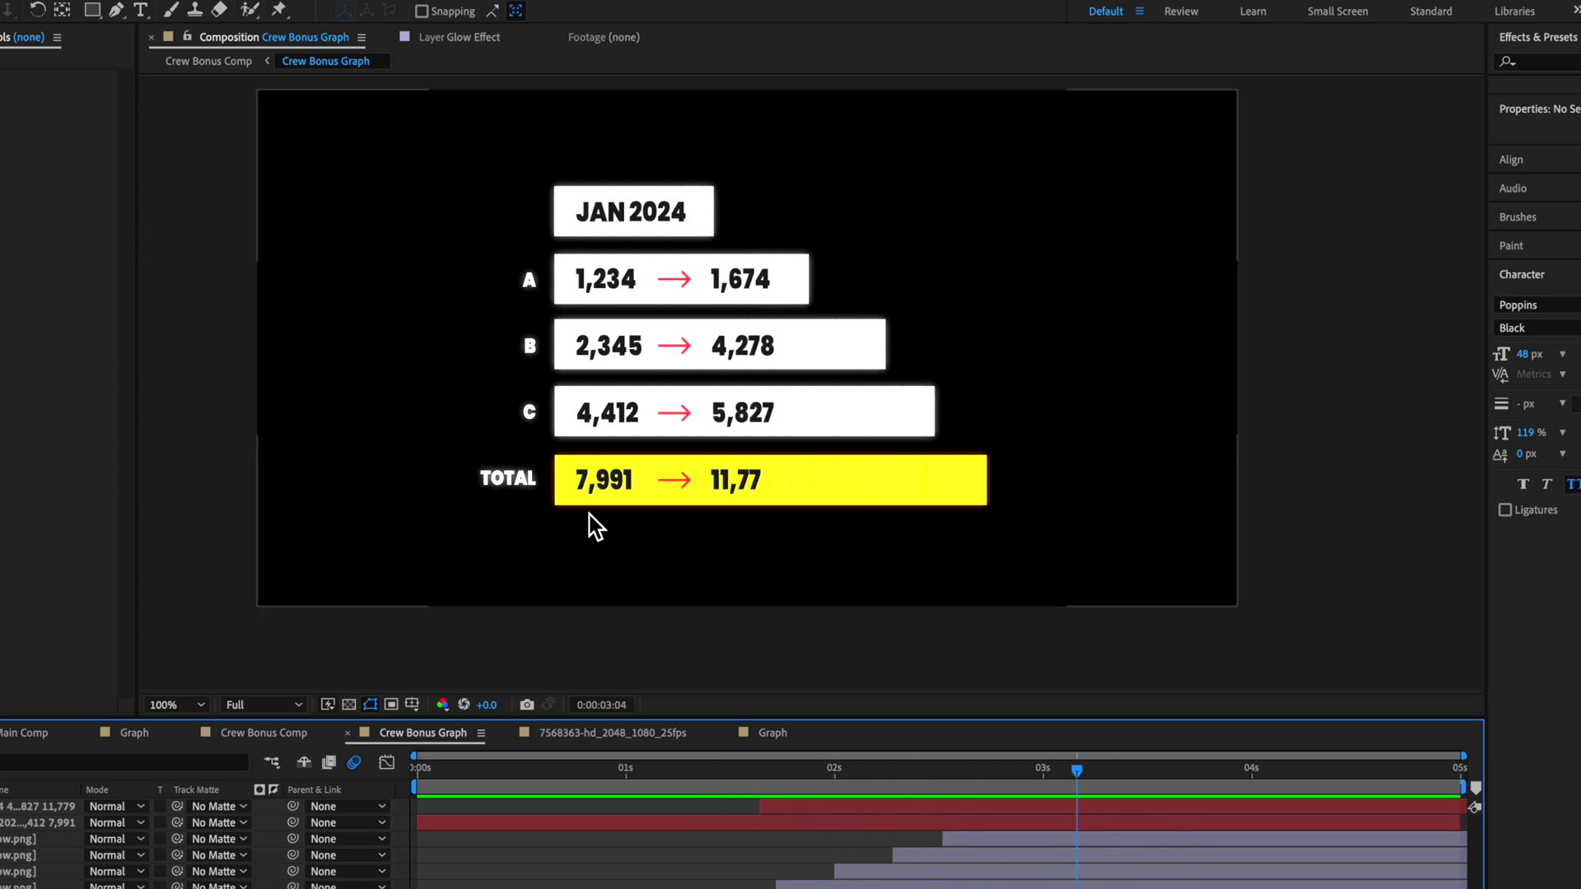
{"action": "left_click", "coordinate": [23, 741]}
{"action": "left_click_drag", "start_coordinate": [798, 783], "coordinate": [1347, 787]}
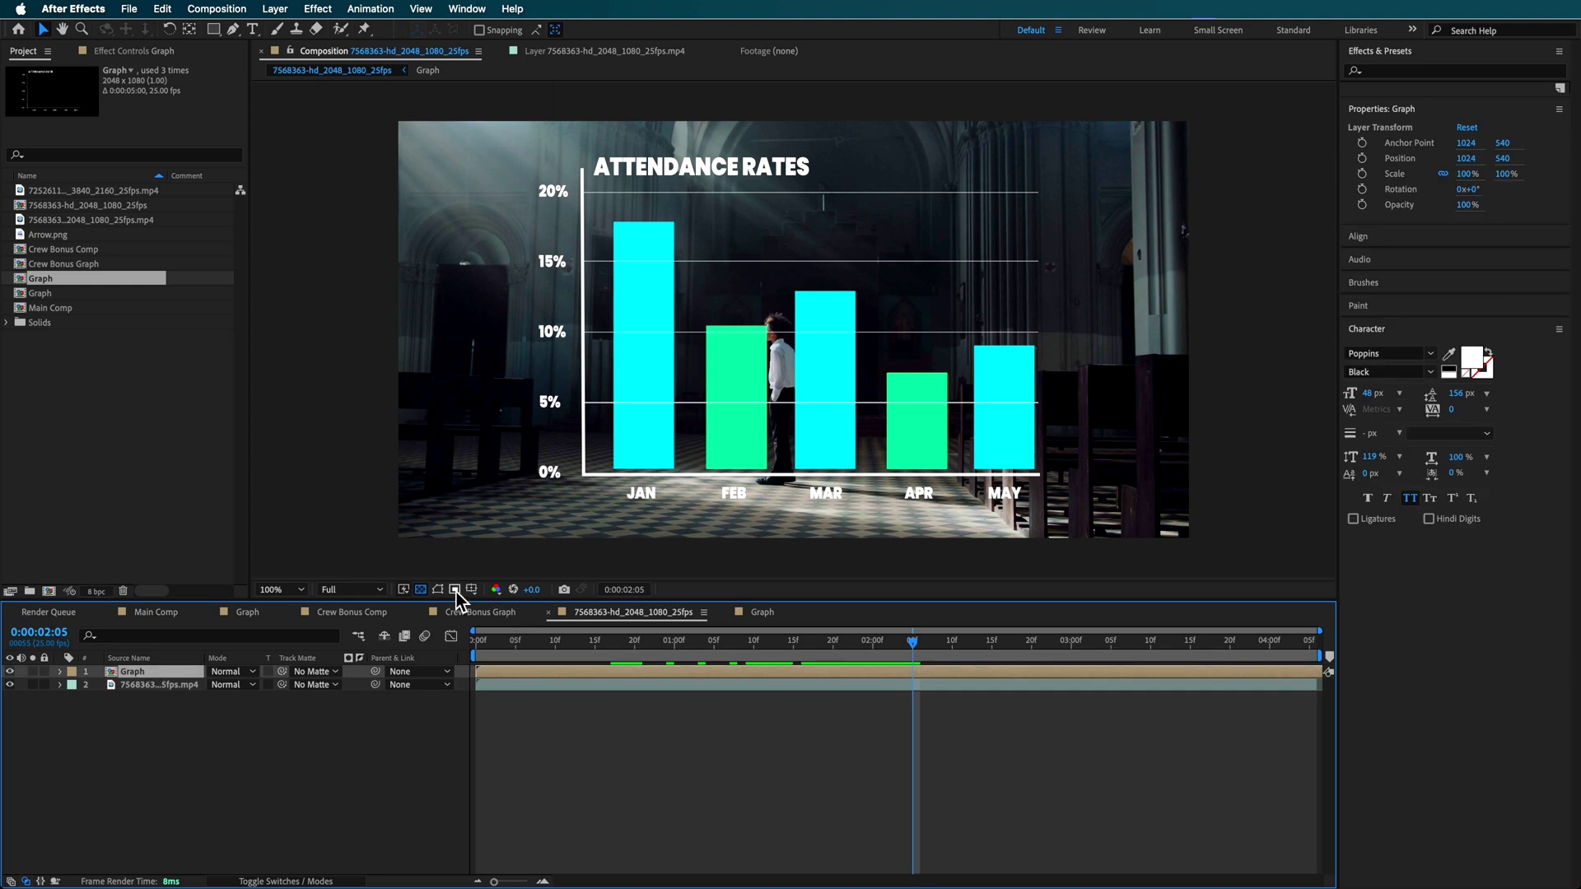
Step: Toggle the transparency checkerboard behind the church footage comp
{"action": "left_click", "coordinate": [453, 590]}
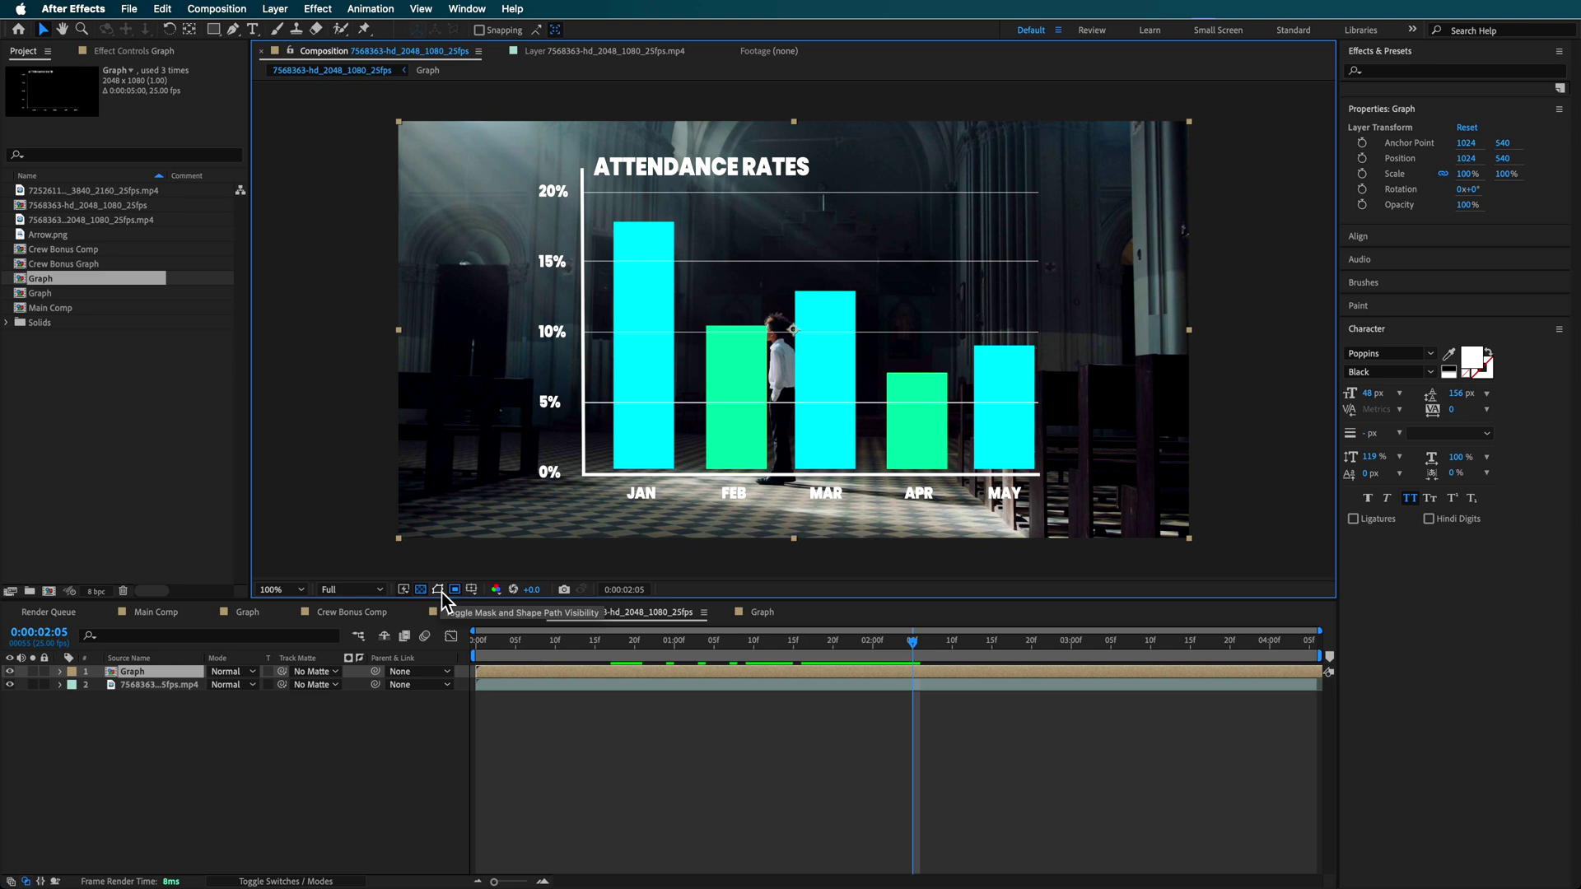
Step: Apply Boris FX Mocha tracking to the church footage layer and launch the Mocha AE tracker
{"action": "left_click", "coordinate": [696, 815]}
{"action": "left_click", "coordinate": [134, 684]}
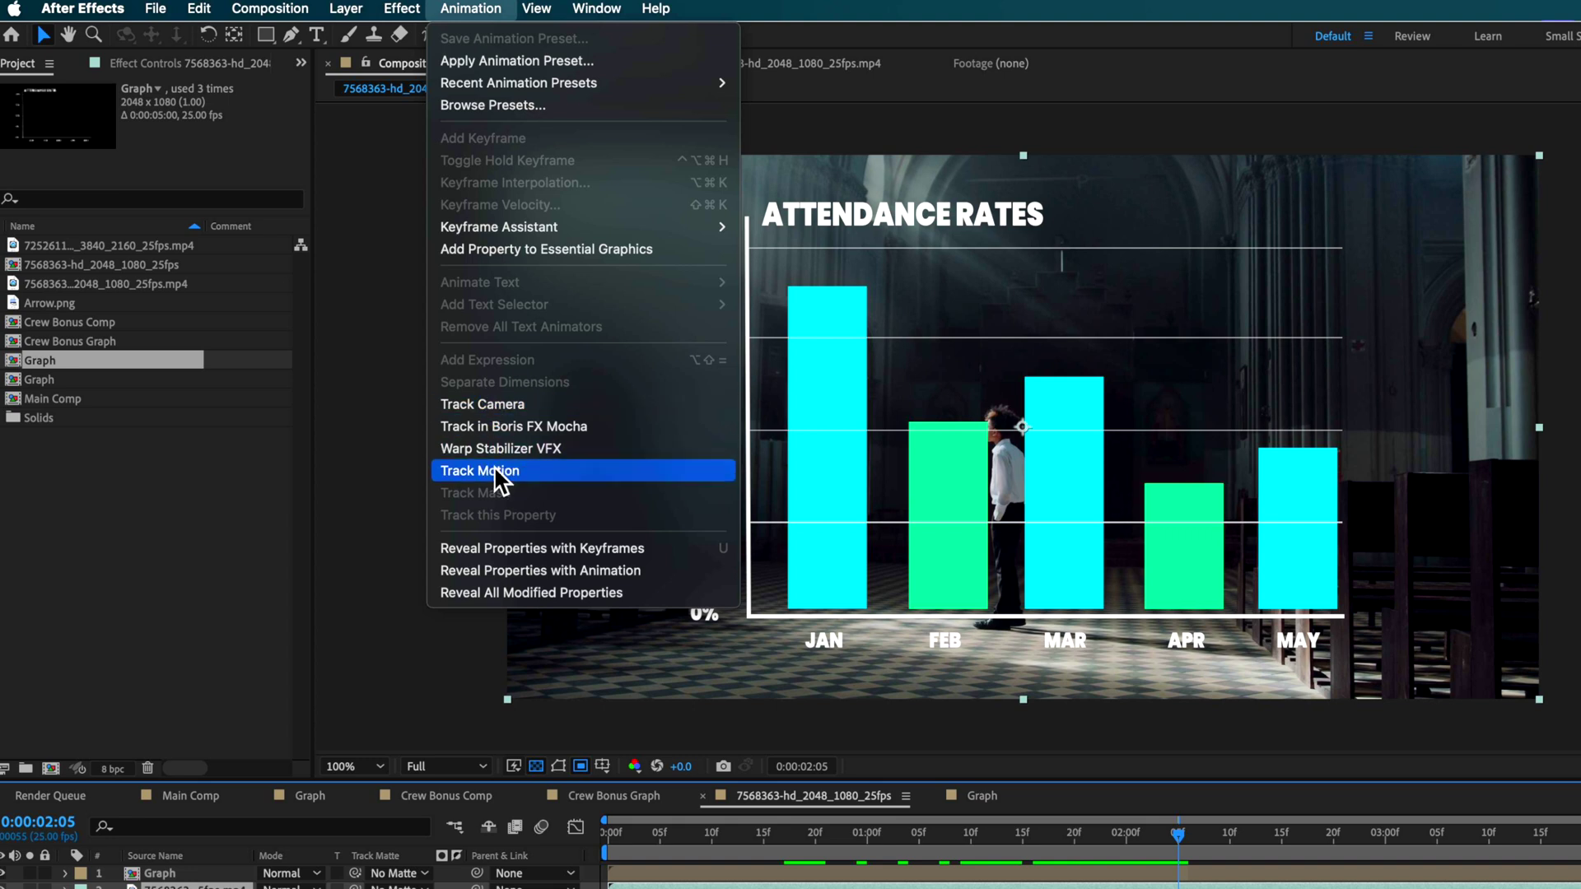
{"action": "left_click", "coordinate": [539, 426]}
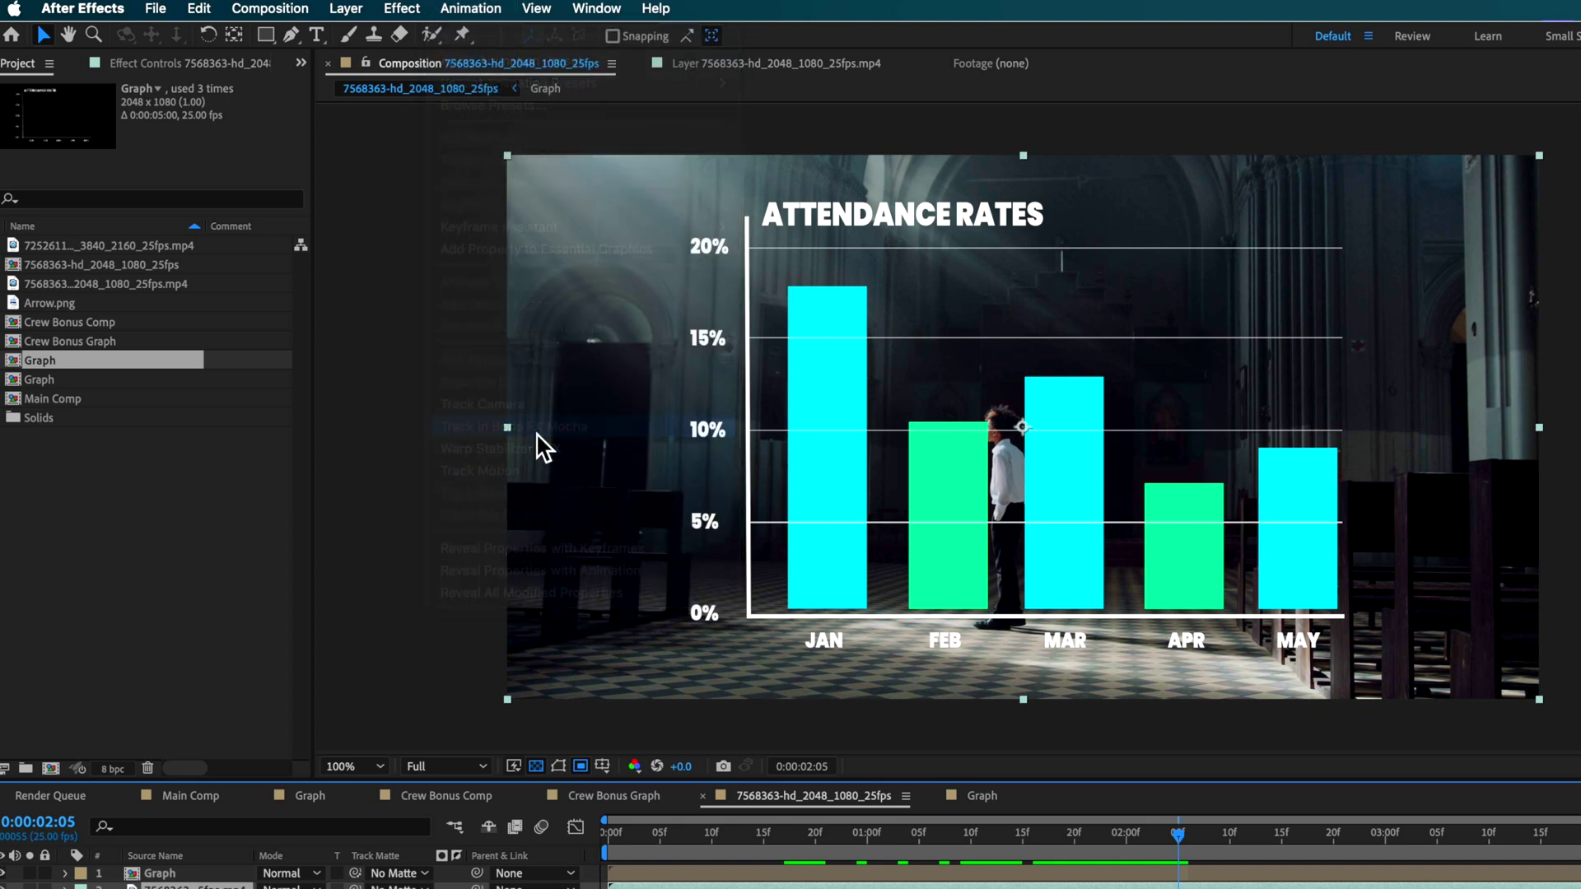
{"action": "left_click", "coordinate": [70, 157]}
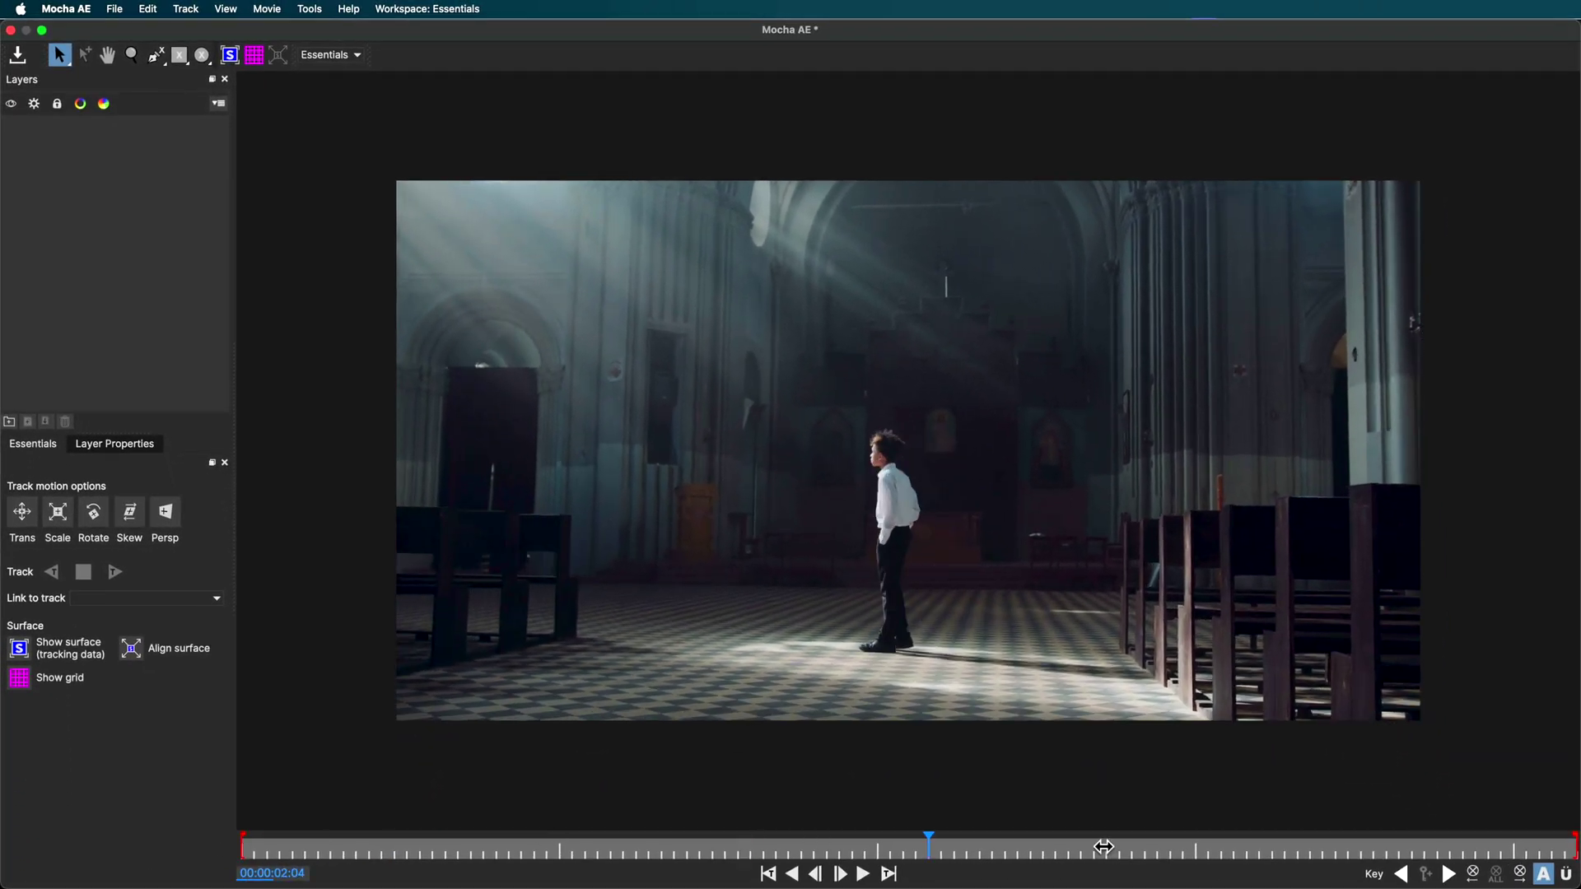
Step: At frame 0, switch to the X-Spline tool and begin outlining the back wall above the boy
{"action": "left_click_drag", "start_coordinate": [1103, 847], "coordinate": [102, 865]}
{"action": "left_click", "coordinate": [91, 222]}
{"action": "left_click", "coordinate": [155, 63]}
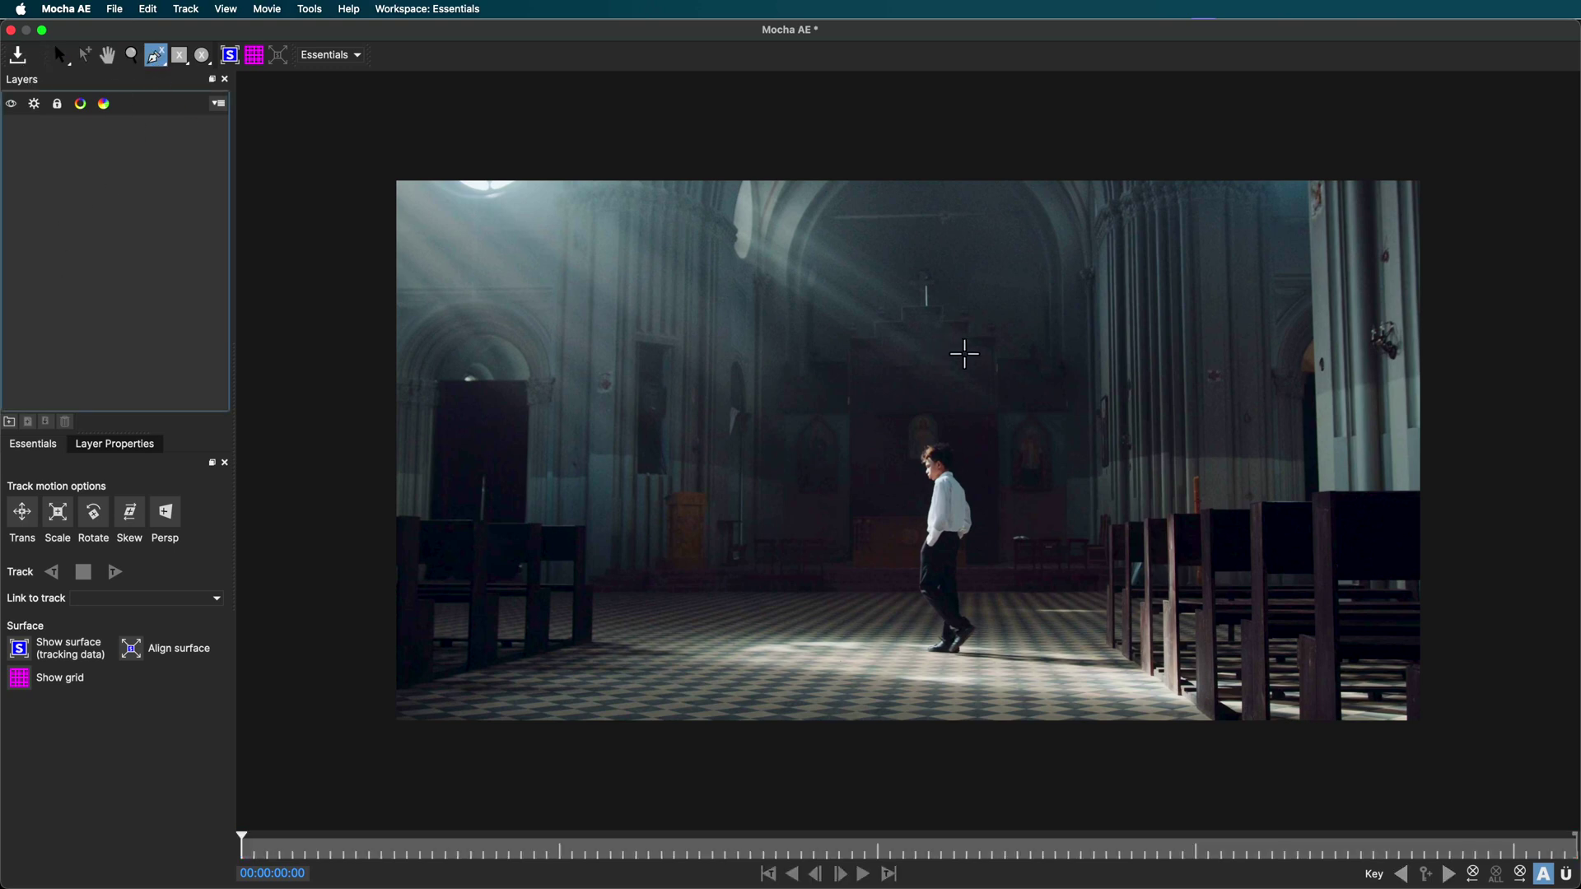
{"action": "left_click", "coordinate": [1069, 340]}
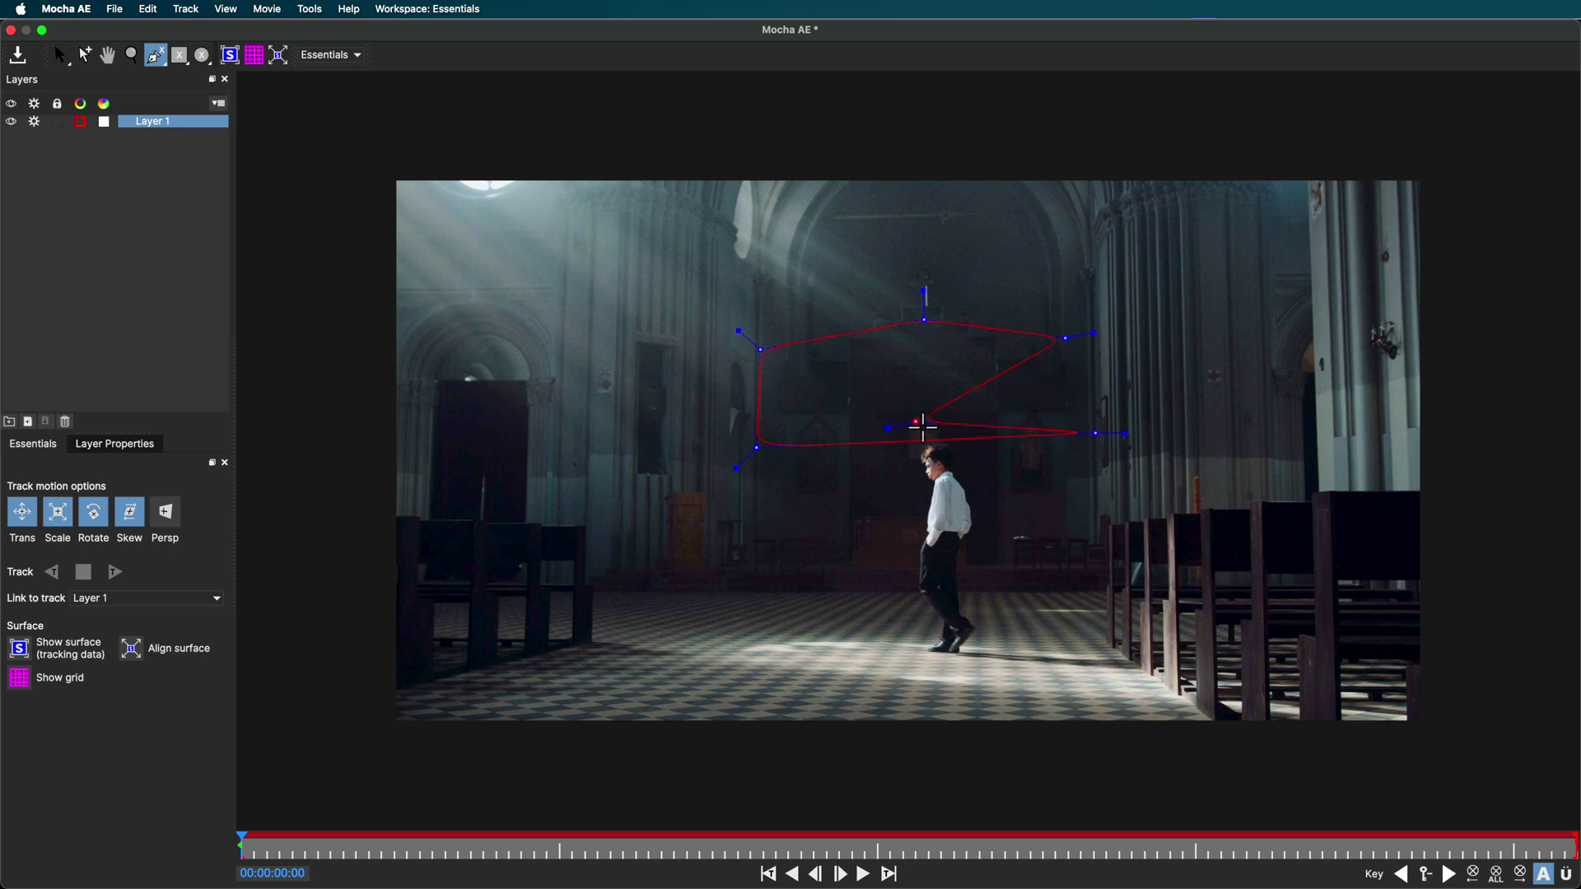
Step: Close the back-wall spline shape and reselect the Layer 1 spline for adjustment
{"action": "right_click", "coordinate": [922, 431]}
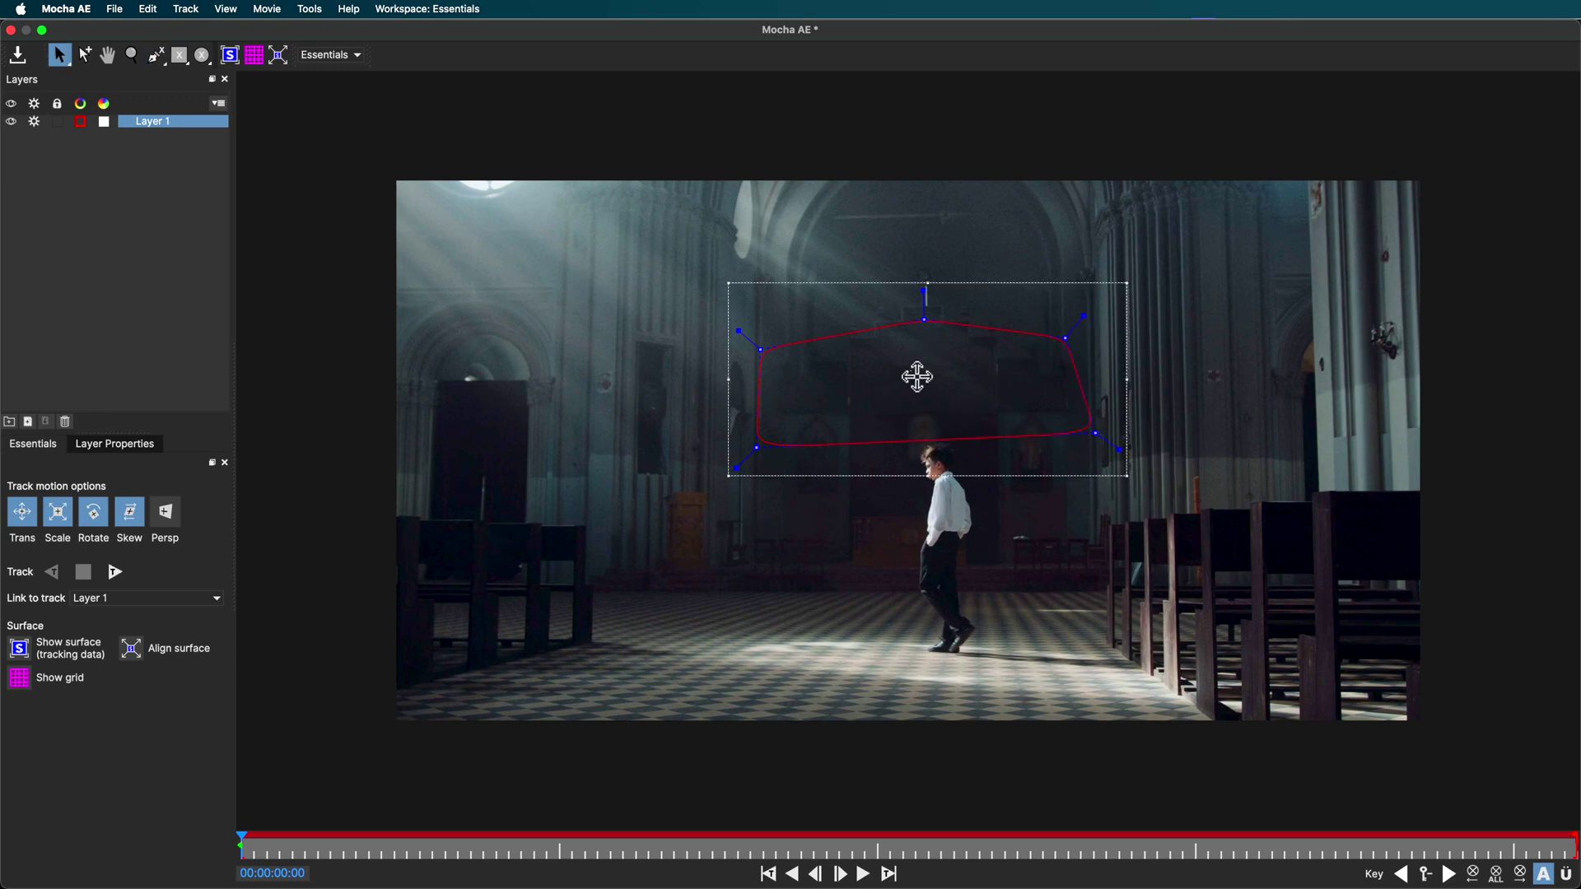
{"action": "key", "text": "super+shift+a"}
{"action": "left_click", "coordinate": [916, 336]}
{"action": "key", "text": "super+shift+a"}
{"action": "left_click", "coordinate": [902, 332]}
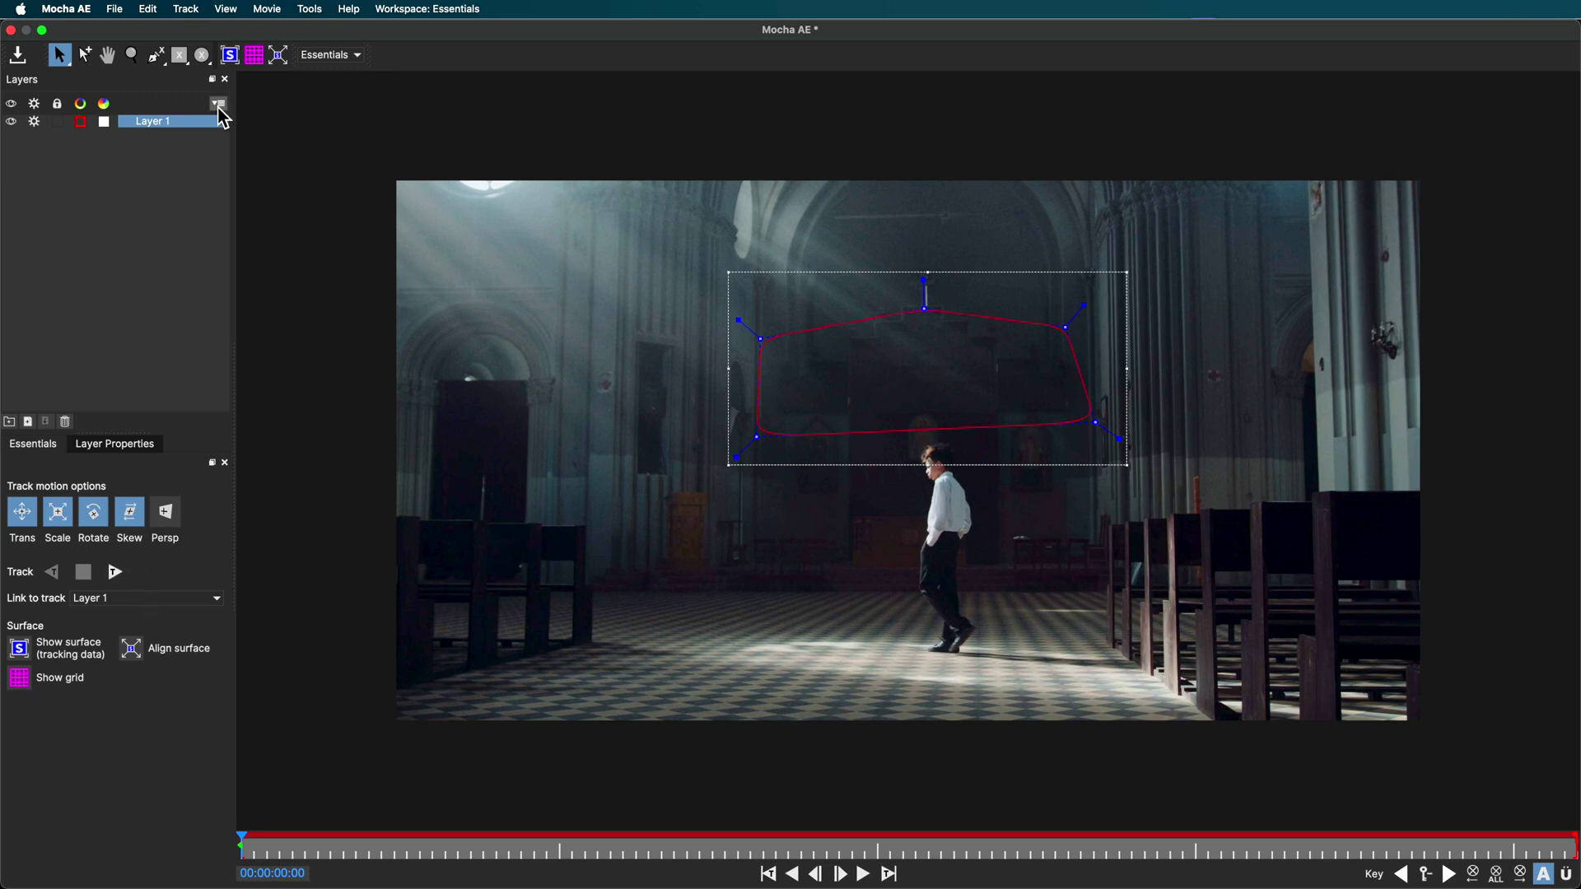
Step: Track the wall shape forward through the clip, show the planar grid, and scrub to verify
{"action": "right_click", "coordinate": [161, 132]}
{"action": "left_click", "coordinate": [92, 349]}
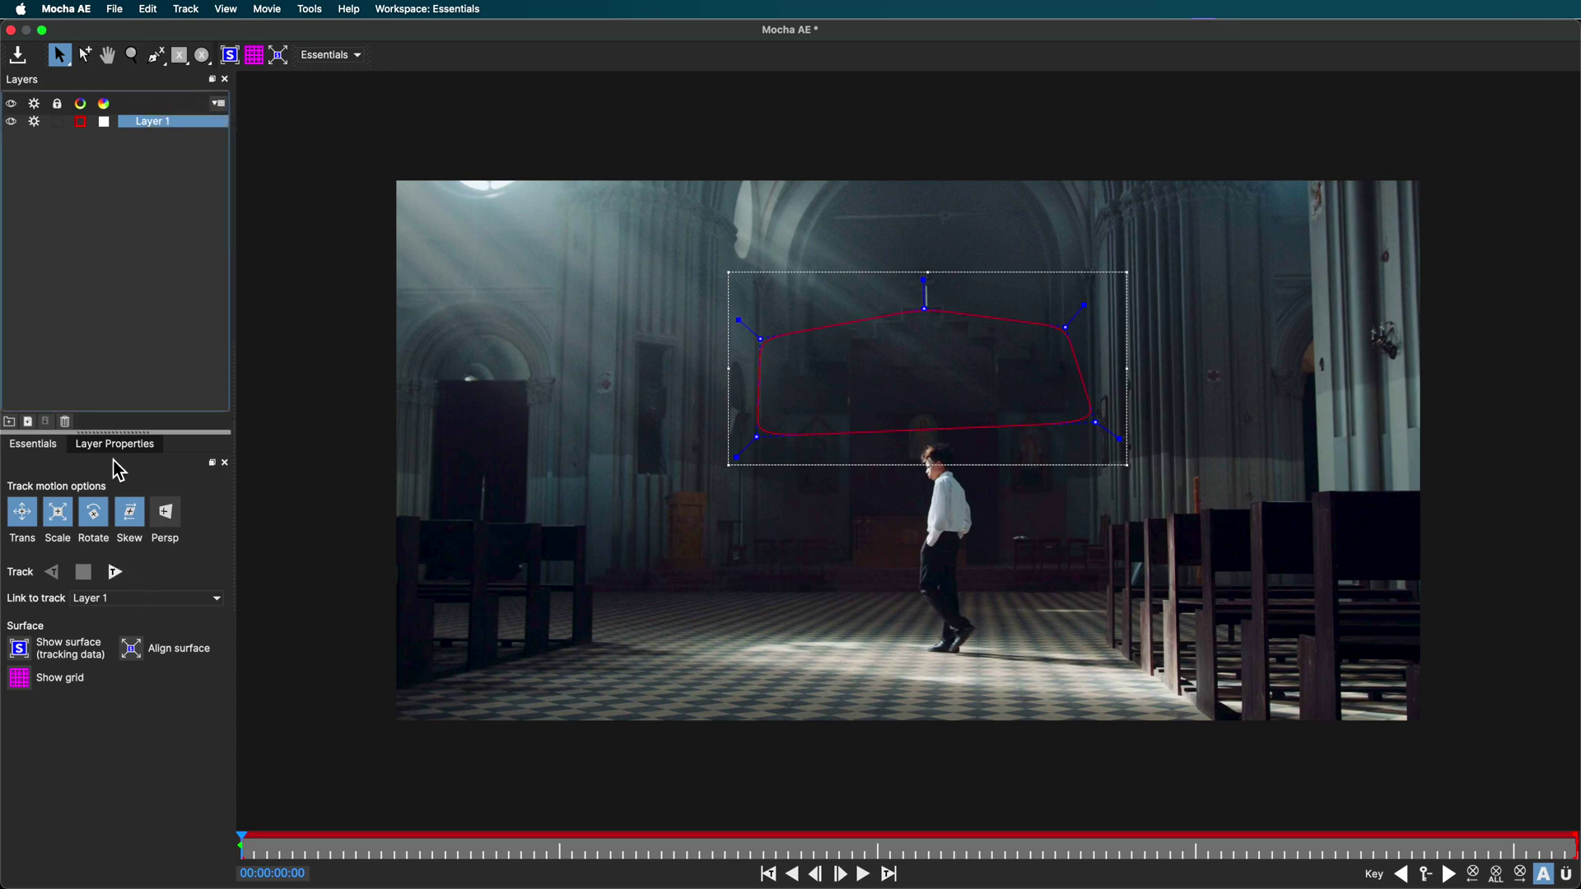
{"action": "left_click", "coordinate": [116, 573]}
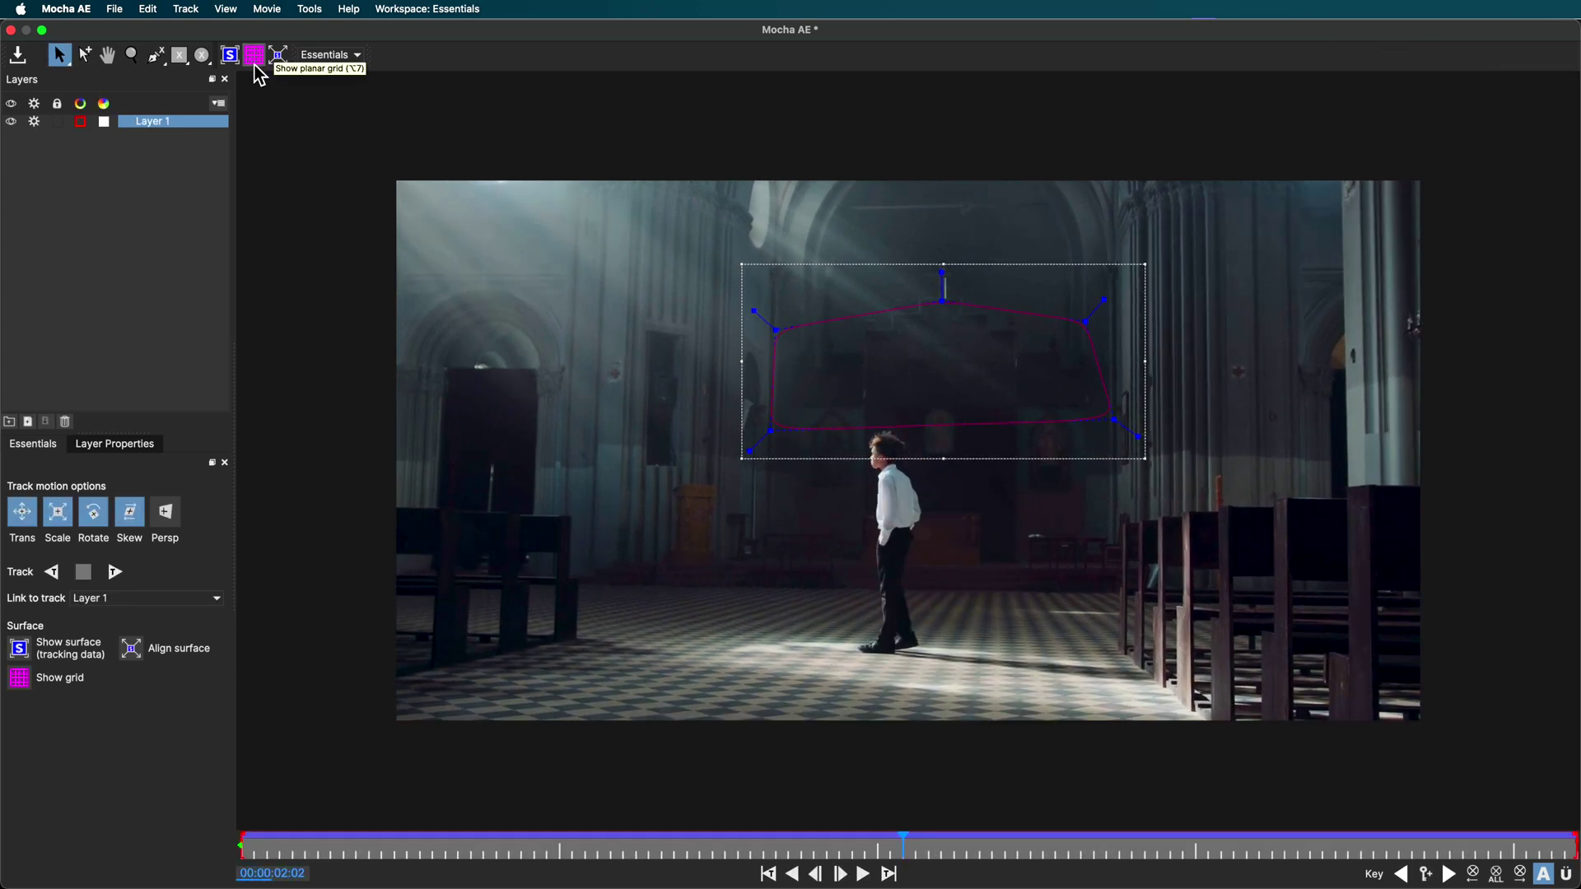
{"action": "left_click", "coordinate": [257, 59]}
{"action": "left_click_drag", "start_coordinate": [313, 850], "coordinate": [1546, 875]}
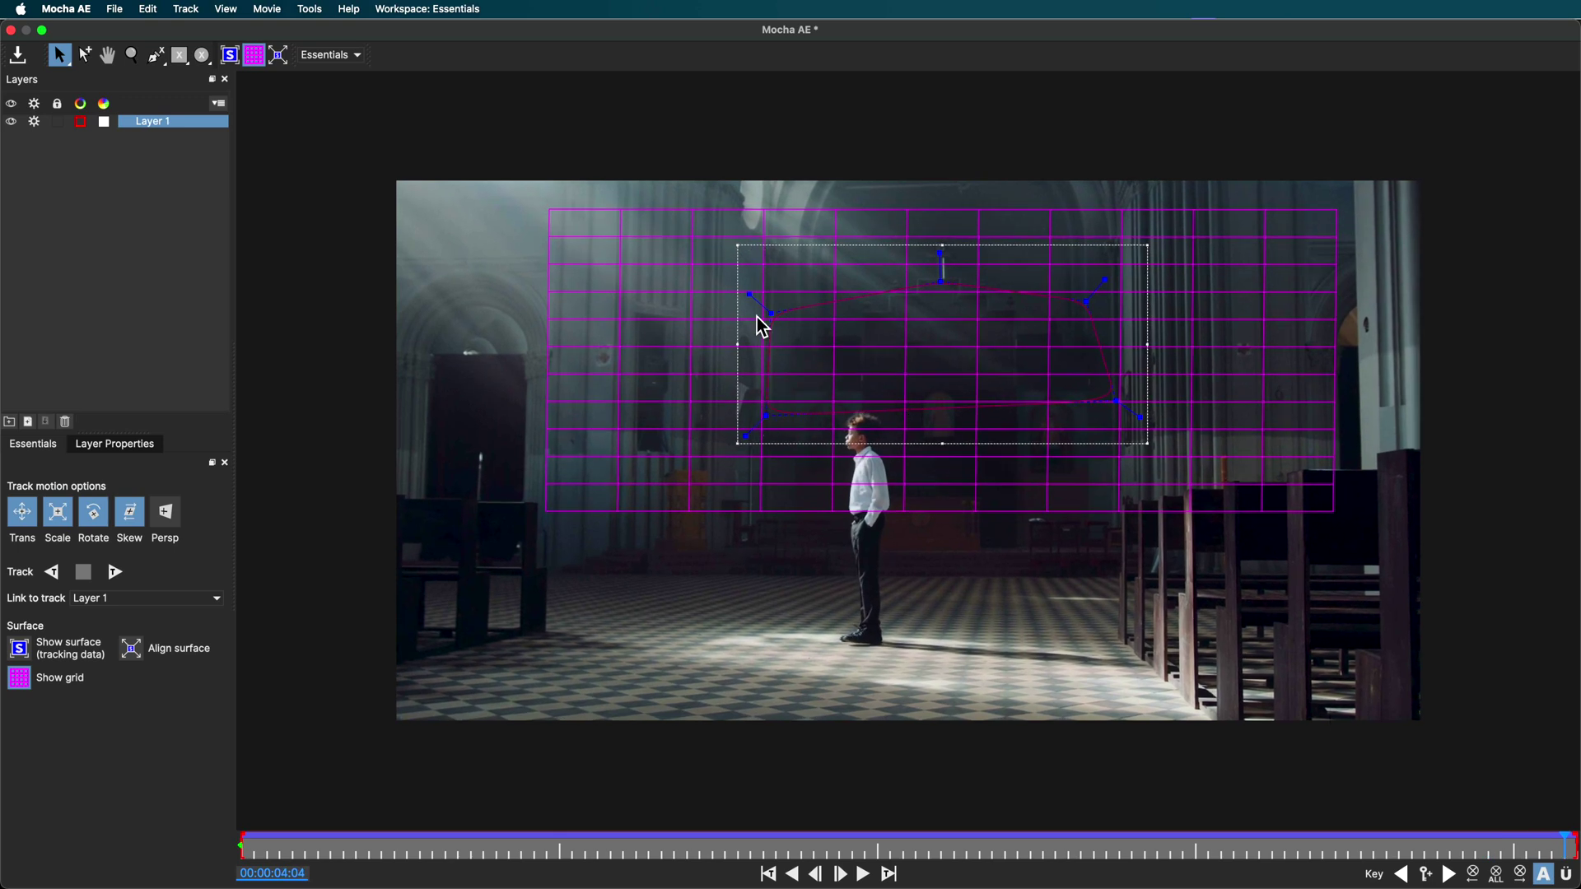
{"action": "left_click_drag", "start_coordinate": [1555, 856], "coordinate": [135, 881]}
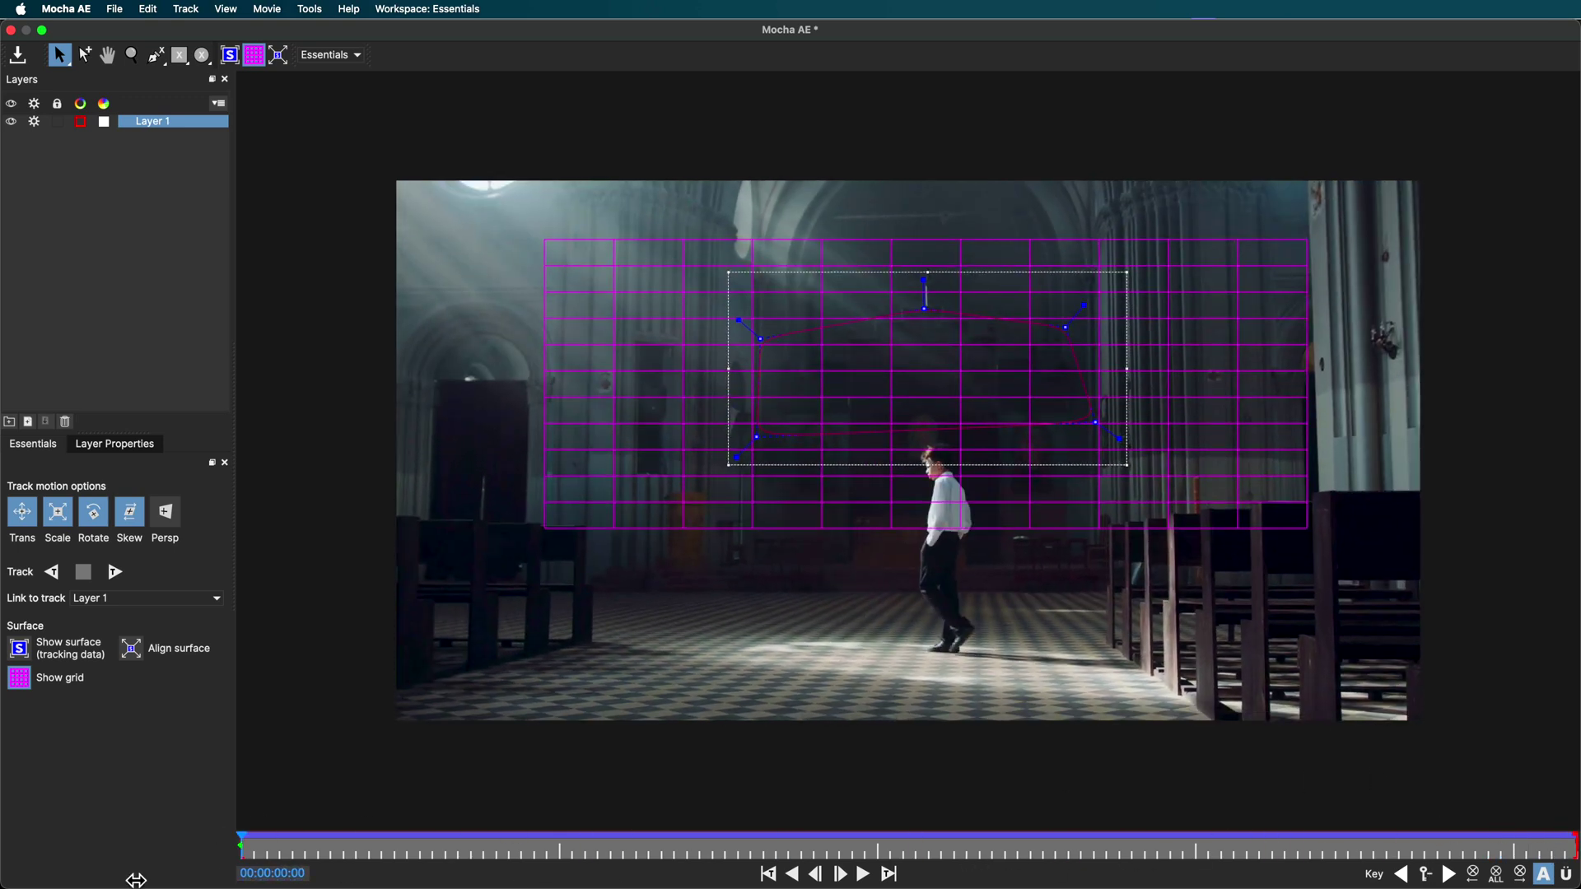
Step: Hide the planar grid and scrub through the clip to check the tracked shape
{"action": "left_click", "coordinate": [129, 121]}
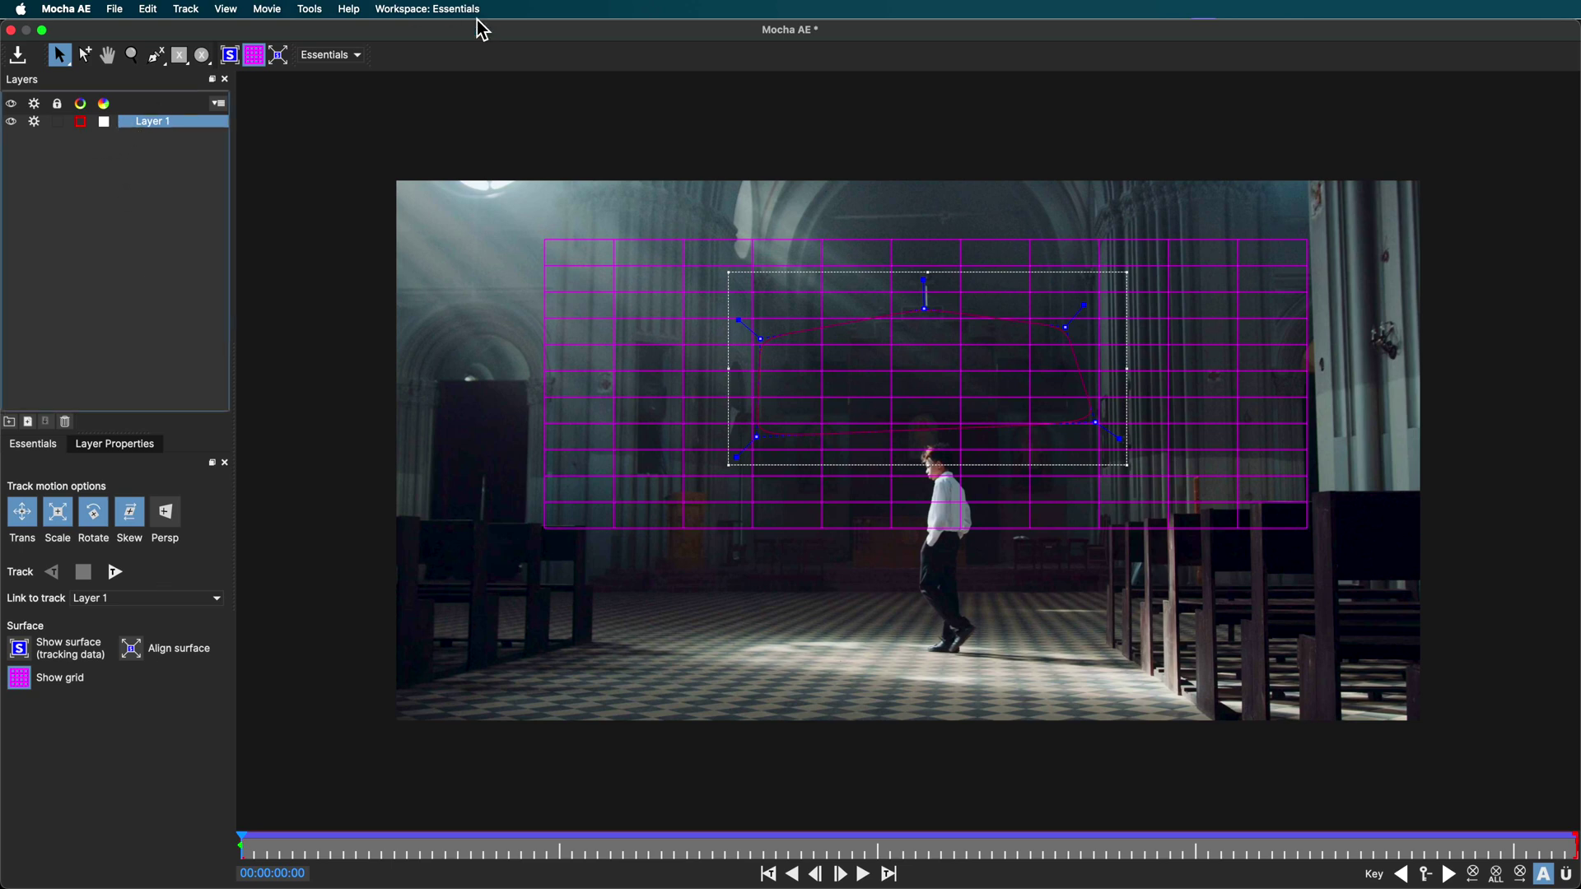
{"action": "left_click", "coordinate": [255, 55]}
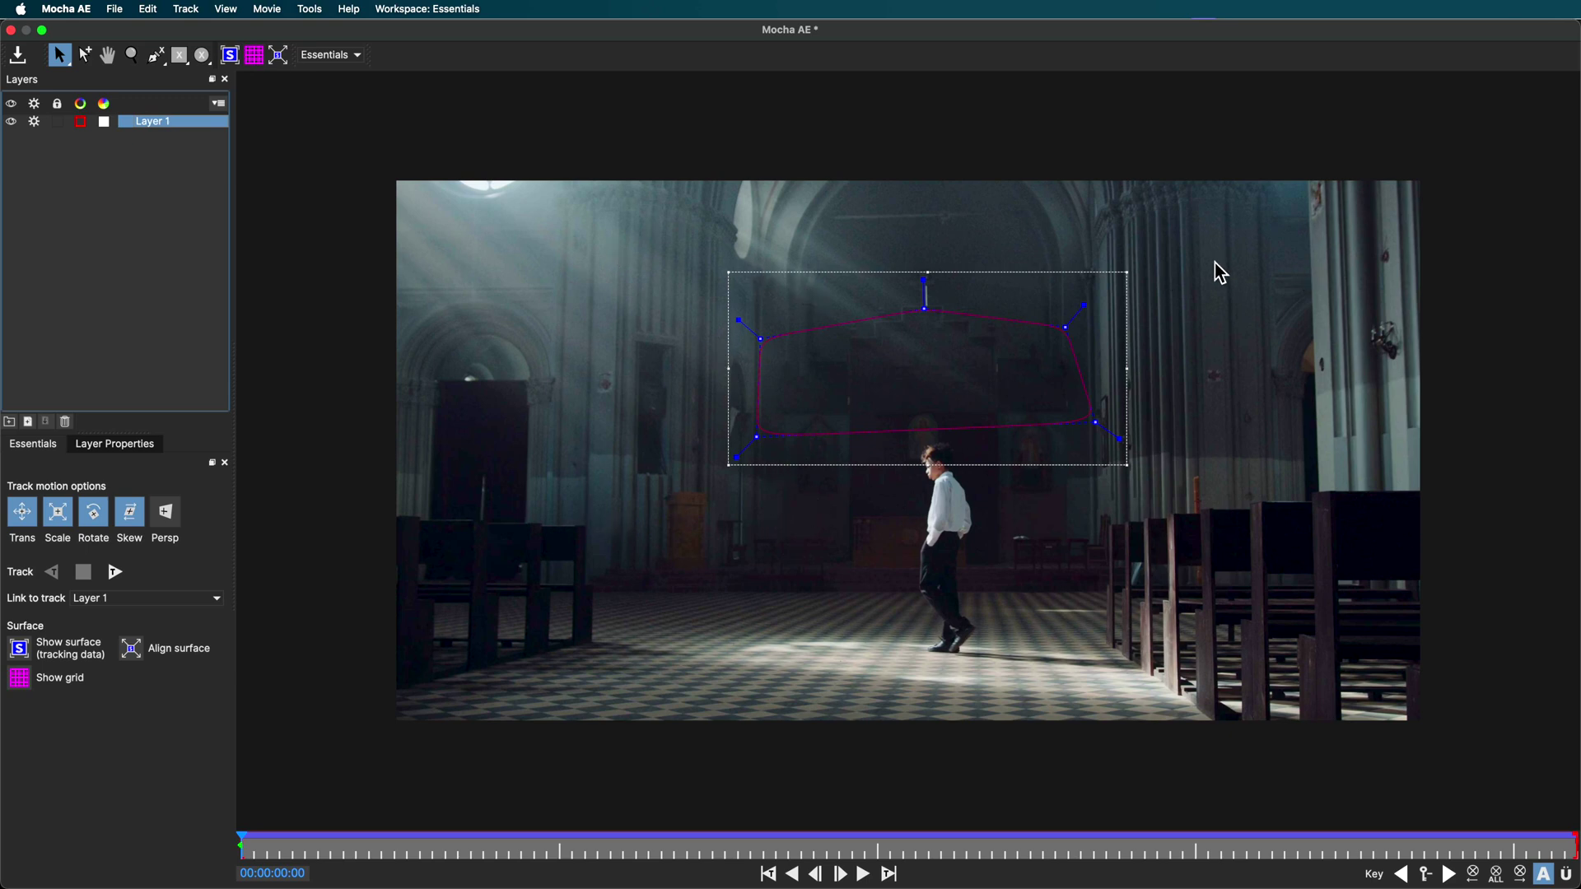
{"action": "left_click", "coordinate": [258, 849]}
{"action": "left_click_drag", "start_coordinate": [1013, 850], "coordinate": [1573, 849]}
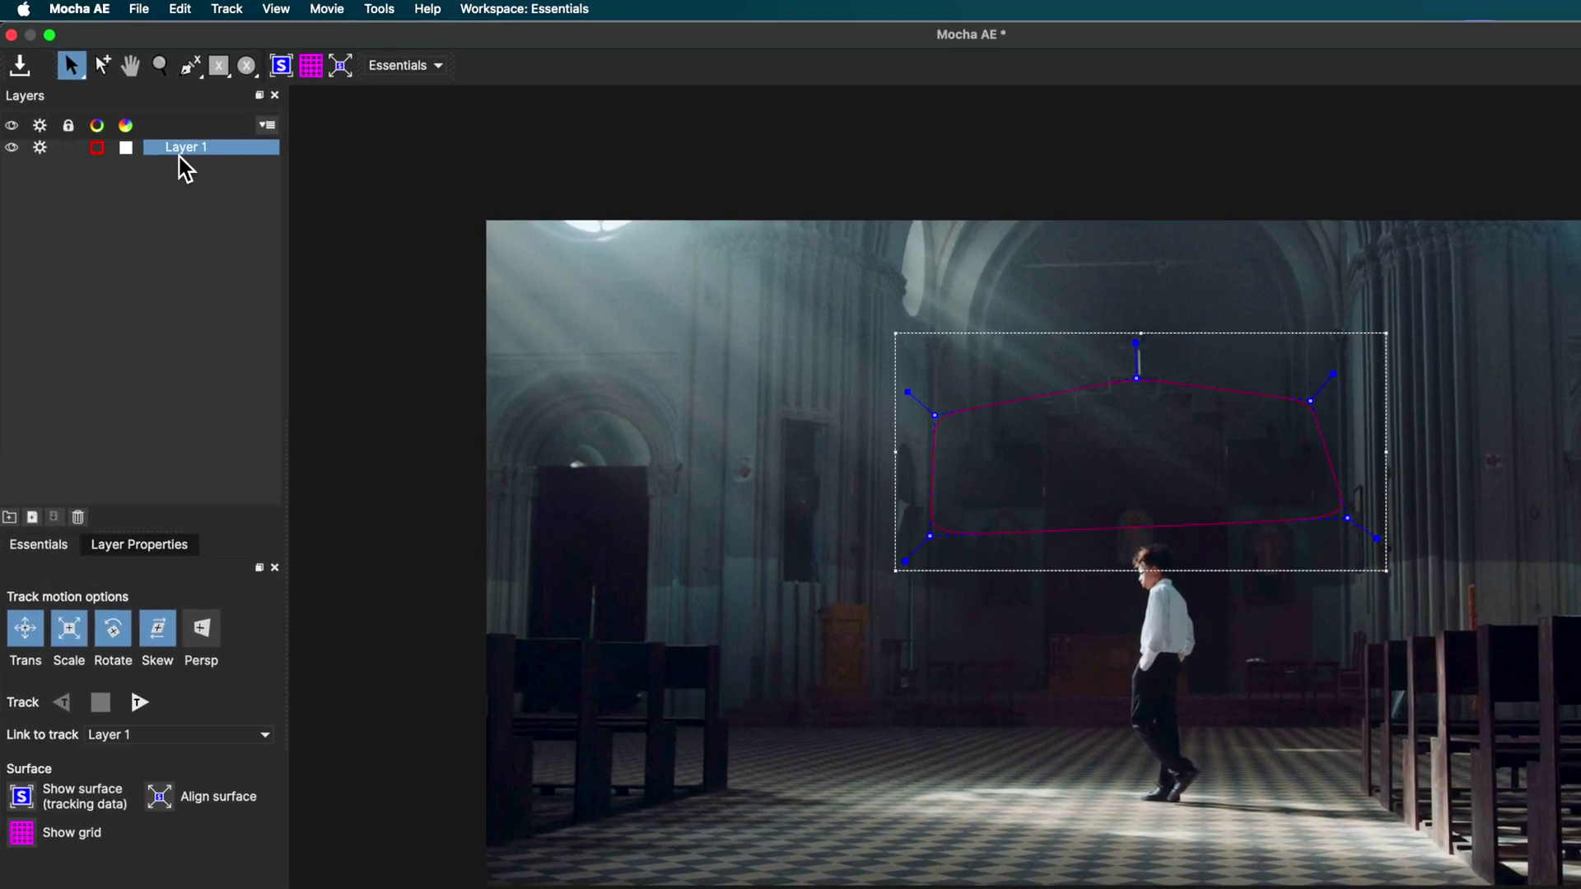
Step: Rename the tracked Layer 1 to 'Tracker'
{"action": "right_click", "coordinate": [155, 131]}
{"action": "left_click", "coordinate": [140, 179]}
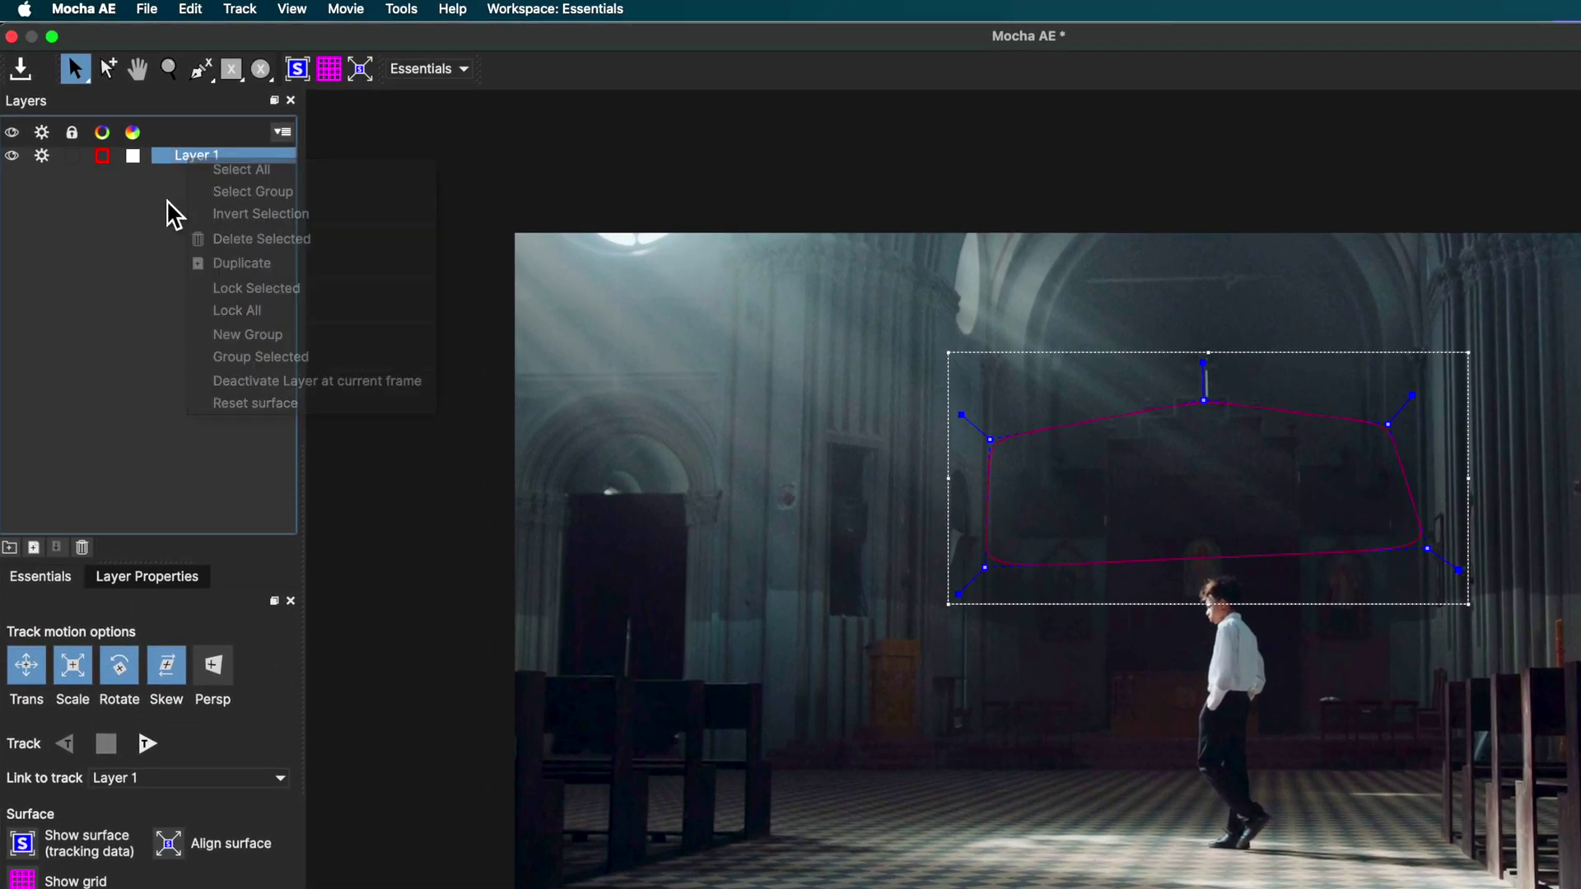
{"action": "double_click", "coordinate": [191, 157]}
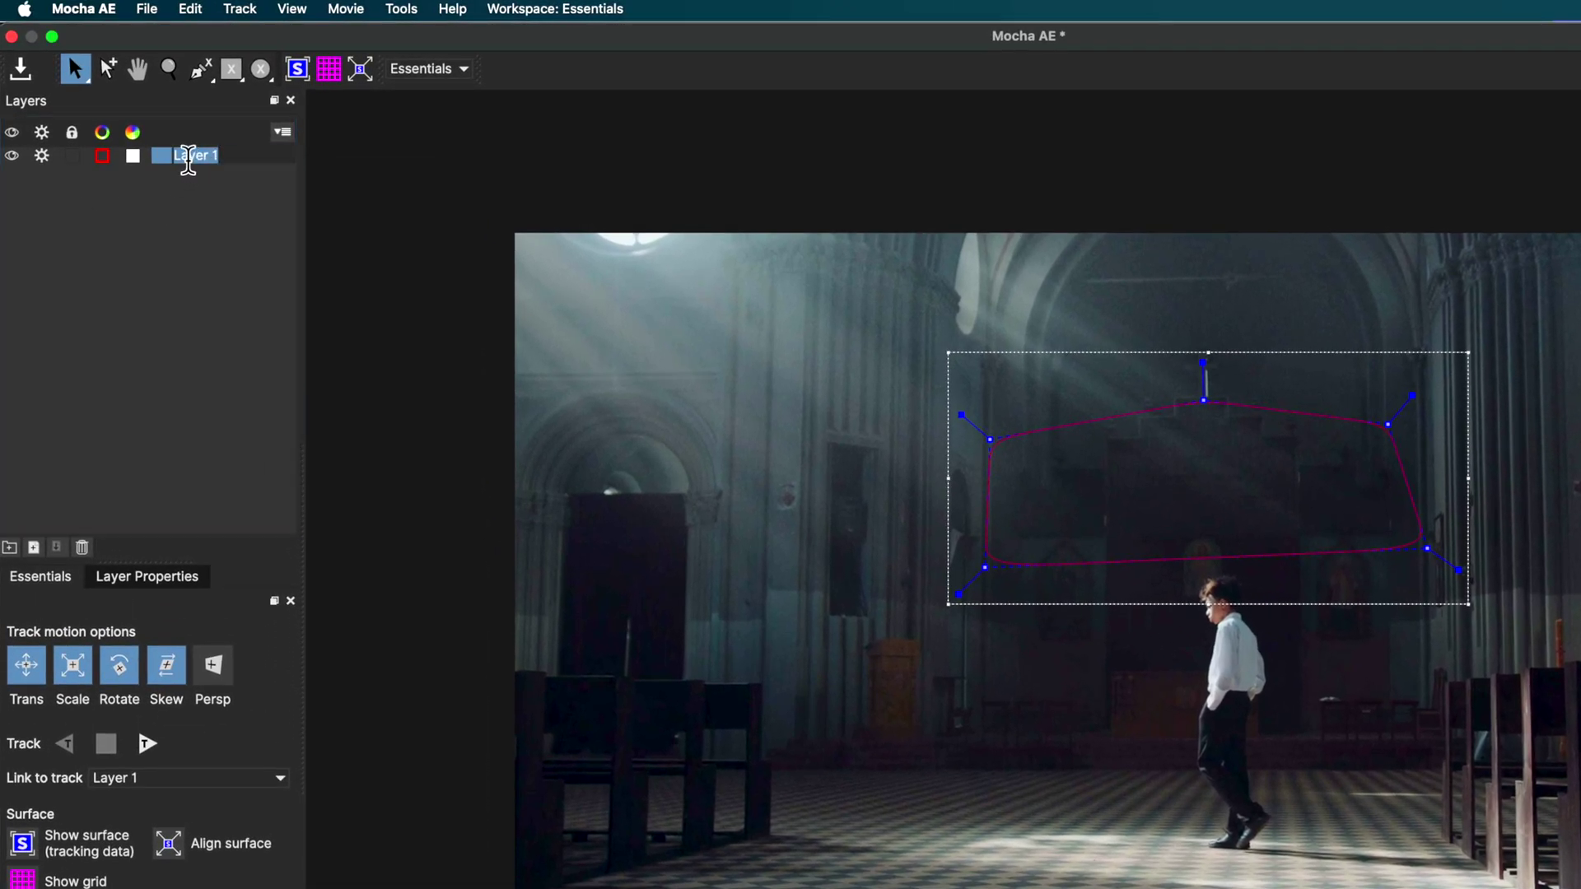
{"action": "type", "text": "Tracker"}
{"action": "key", "text": "Return"}
{"action": "left_click", "coordinate": [162, 376]}
Step: Save the Mocha project and quit Mocha AE back to After Effects
{"action": "key", "text": "super+s"}
{"action": "left_click", "coordinate": [101, 8]}
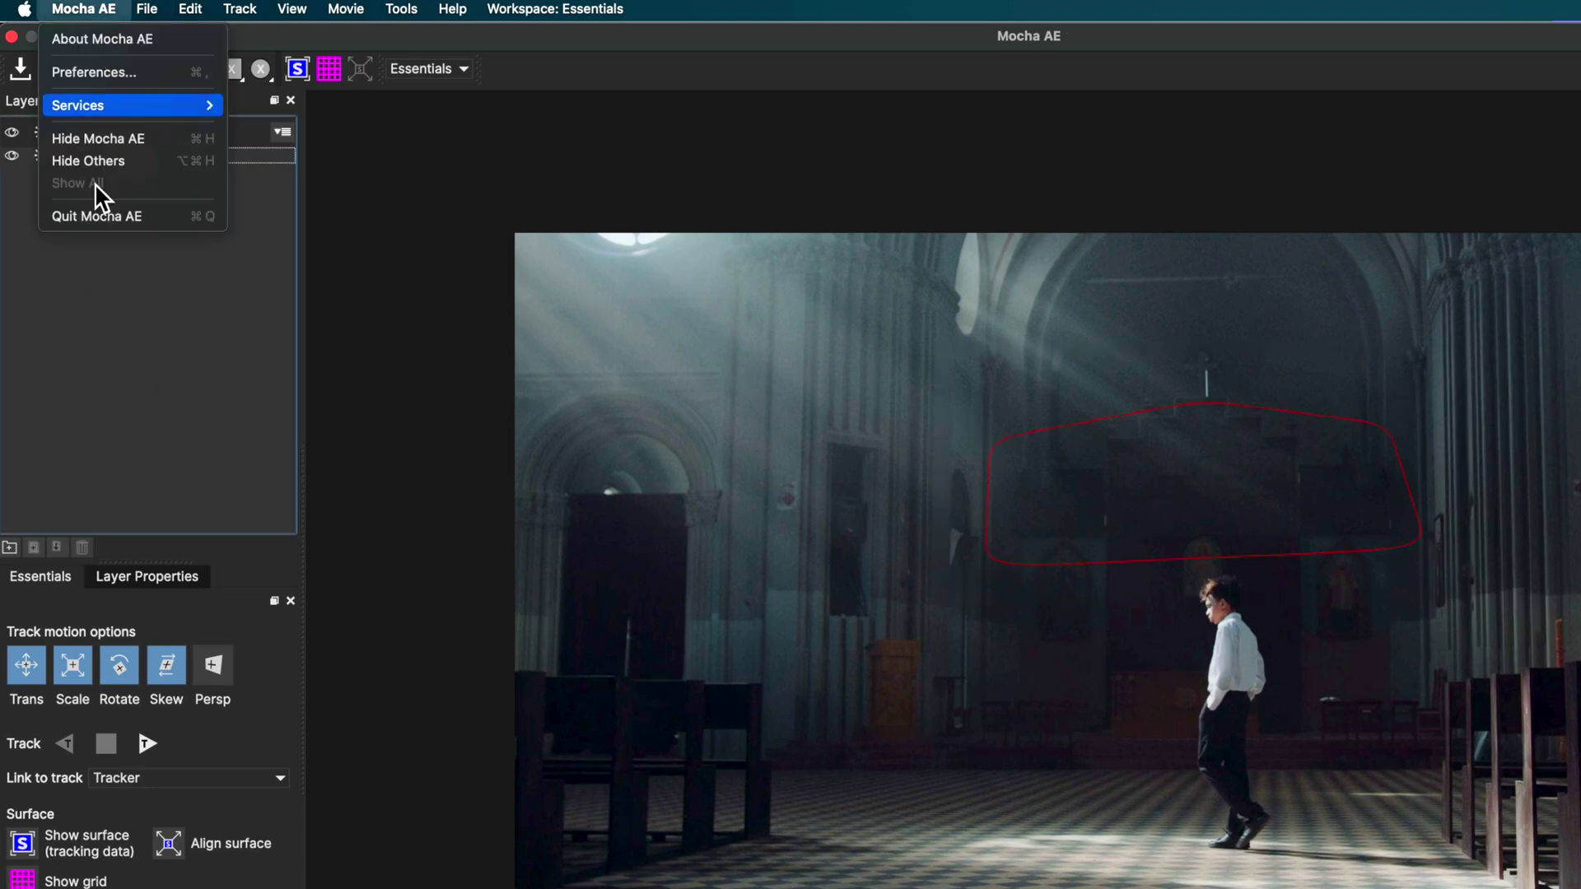
{"action": "left_click", "coordinate": [86, 216]}
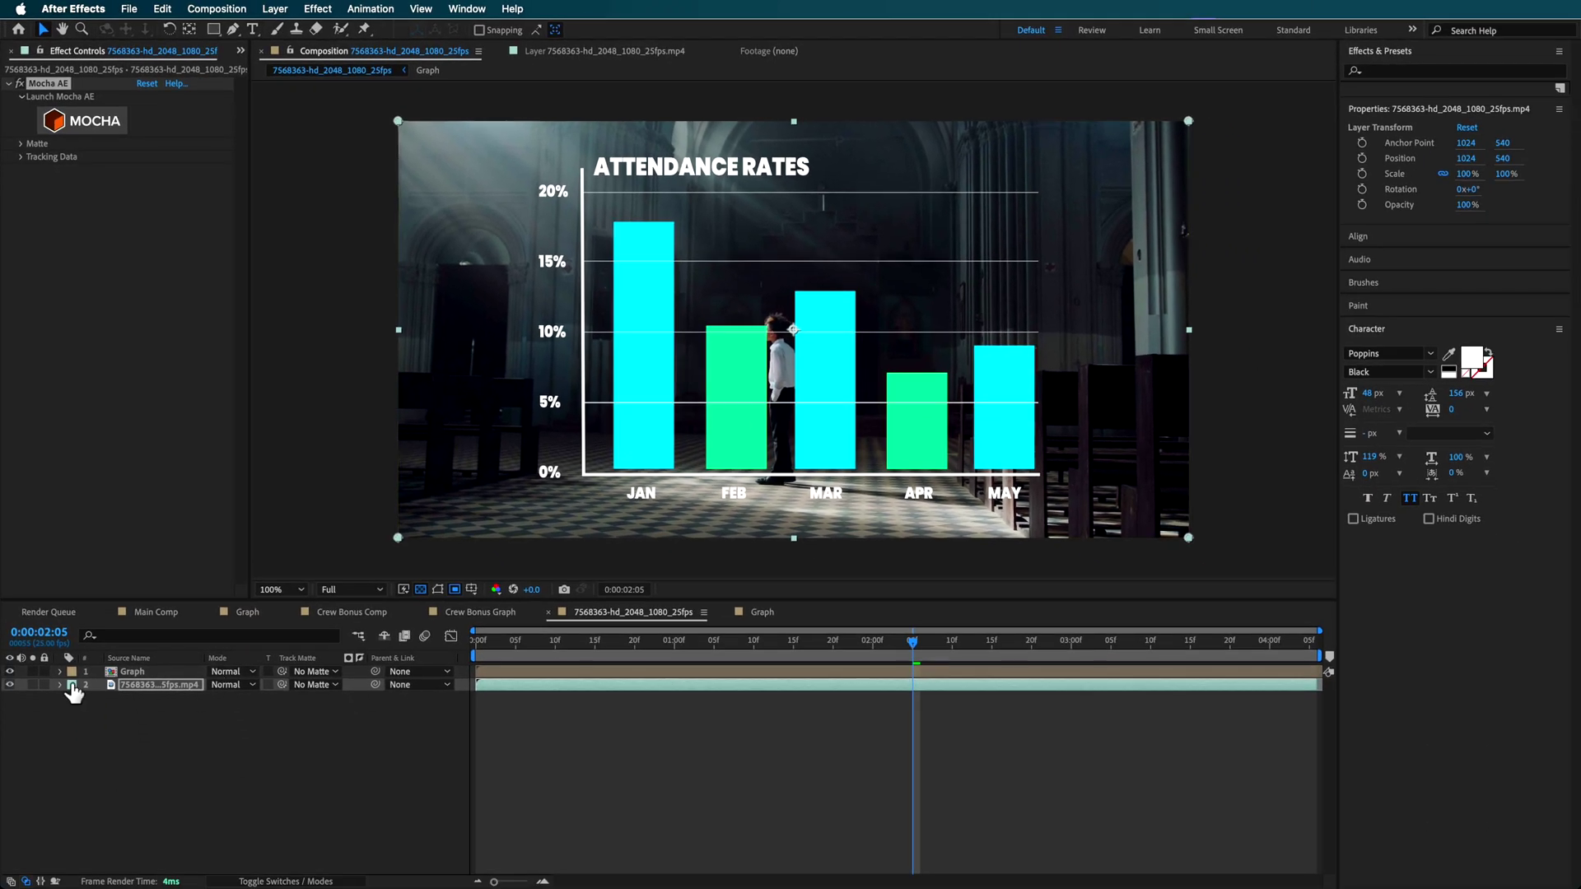
Step: From the clip start, create track data in the Mocha AE effect and preview it
{"action": "left_click", "coordinate": [22, 161]}
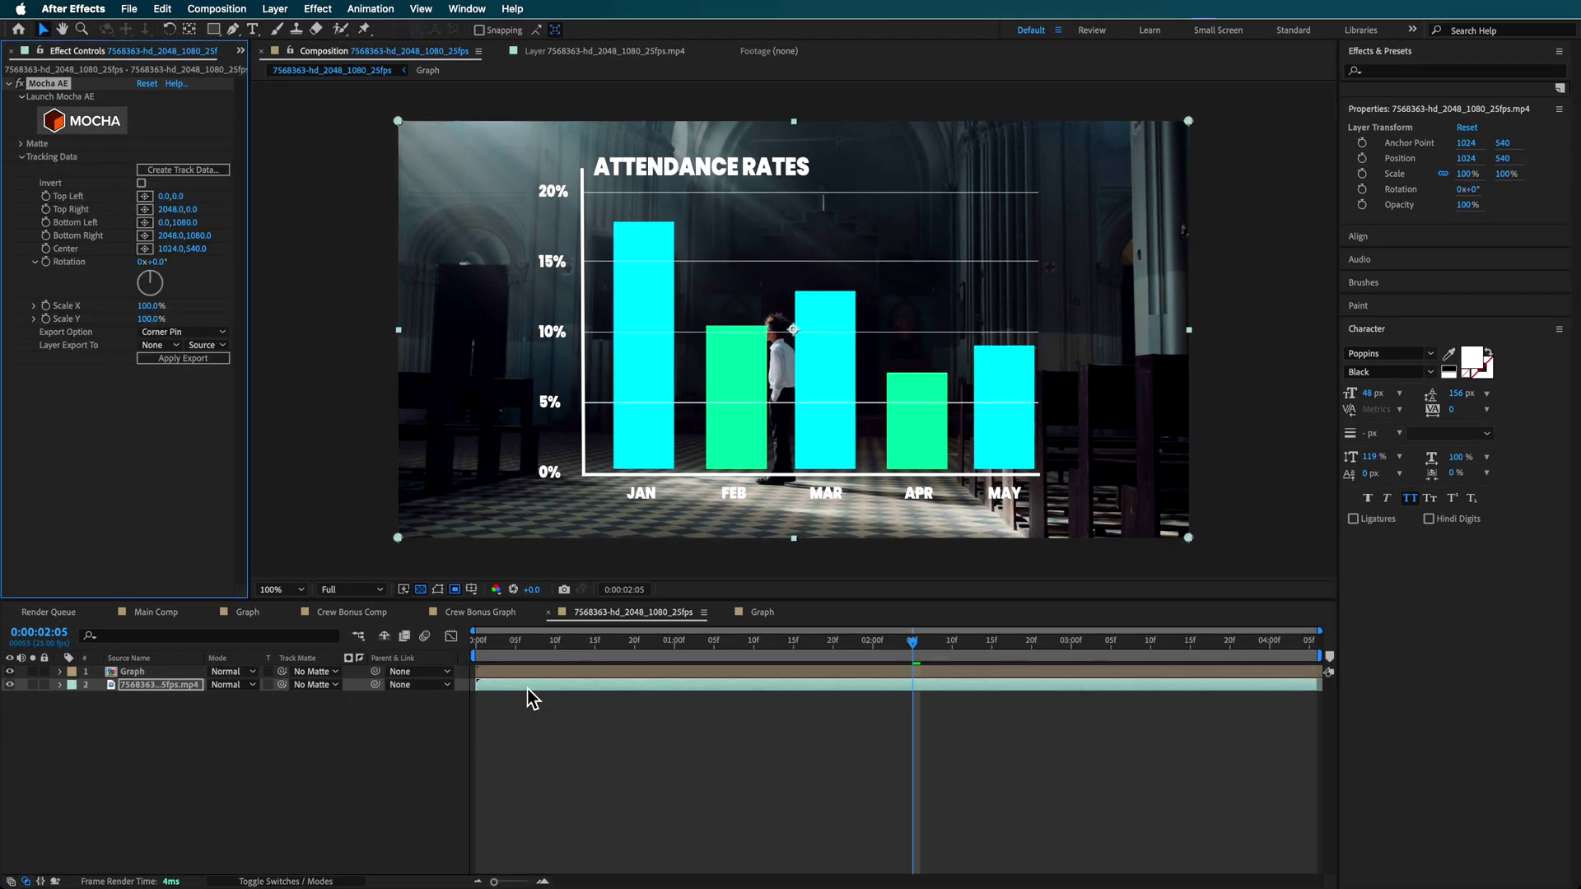
{"action": "left_click", "coordinate": [539, 654]}
{"action": "key", "text": "Home"}
{"action": "left_click", "coordinate": [172, 173]}
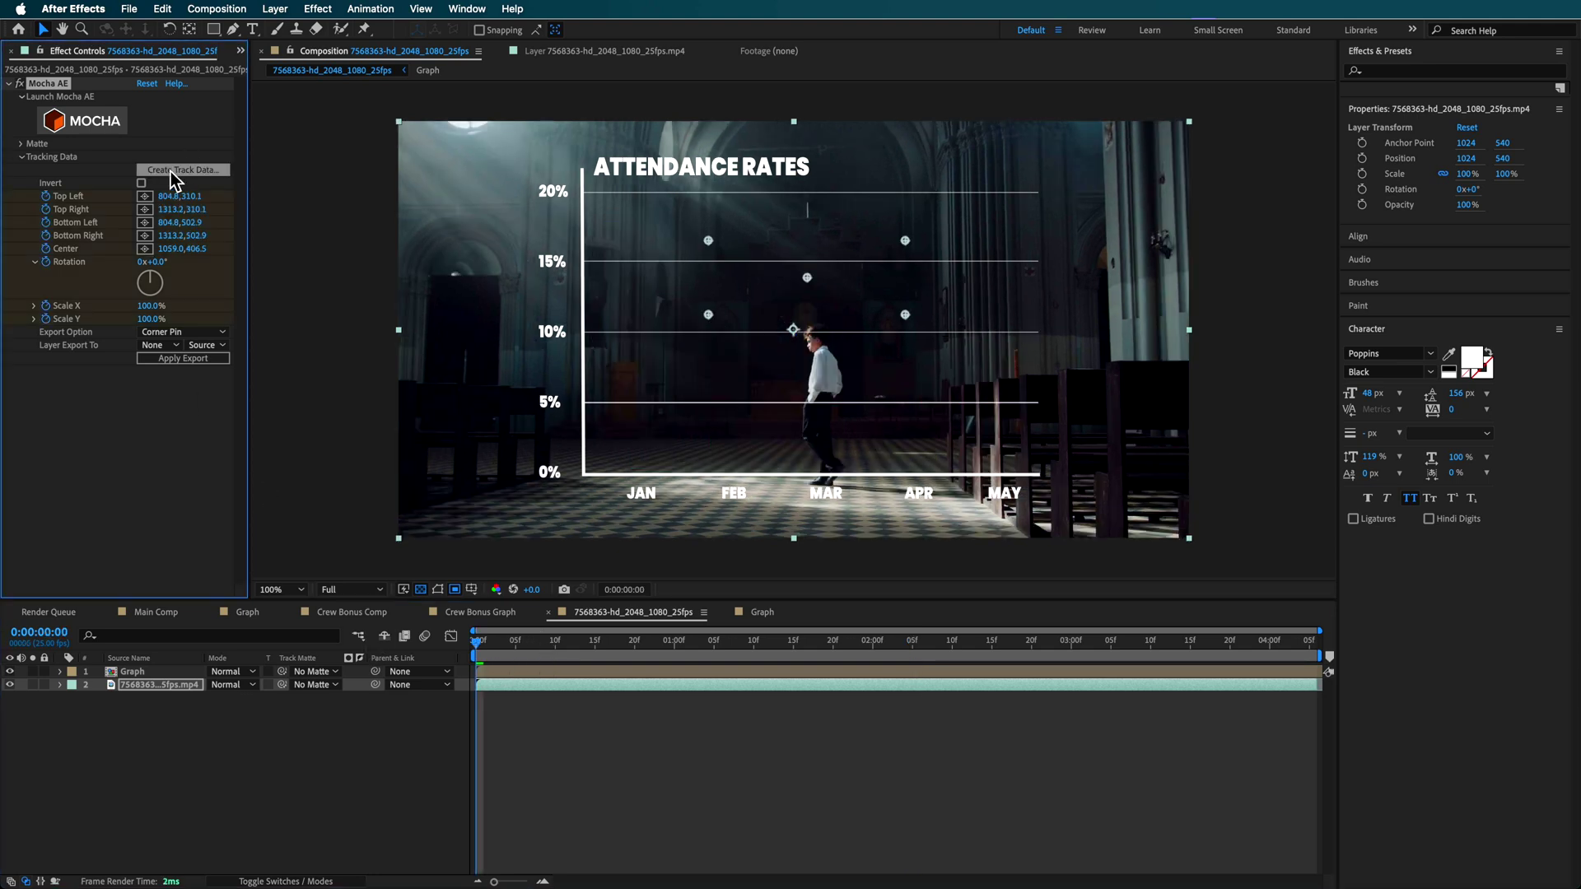
{"action": "left_click_drag", "start_coordinate": [494, 656], "coordinate": [321, 641]}
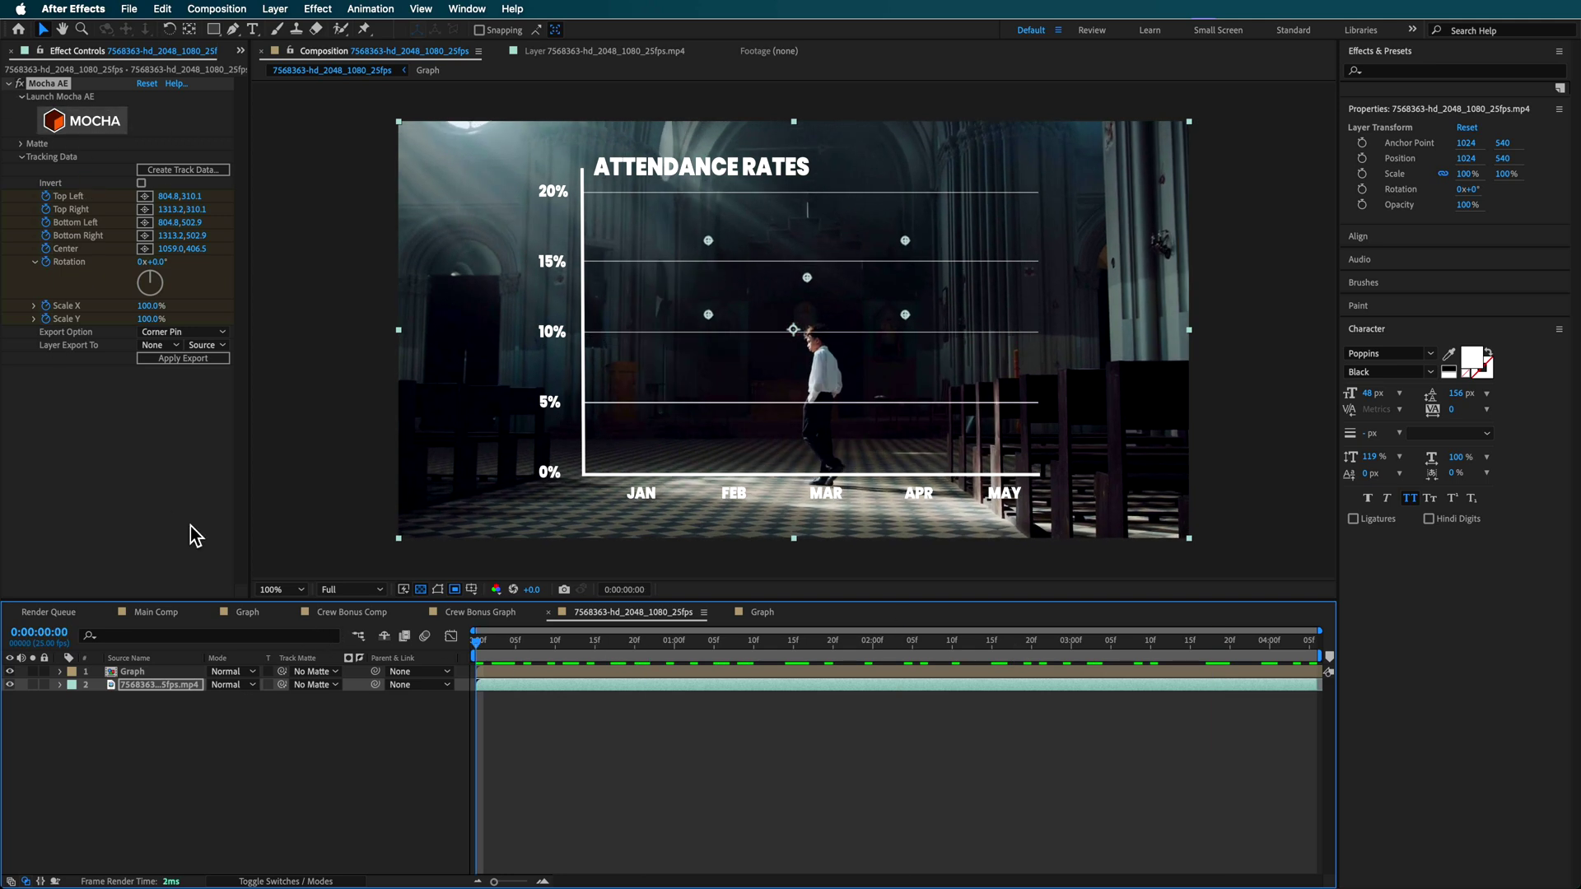
Step: Add a Null Object (Null 3) to the composition
{"action": "left_click", "coordinate": [161, 686]}
{"action": "right_click", "coordinate": [119, 715]}
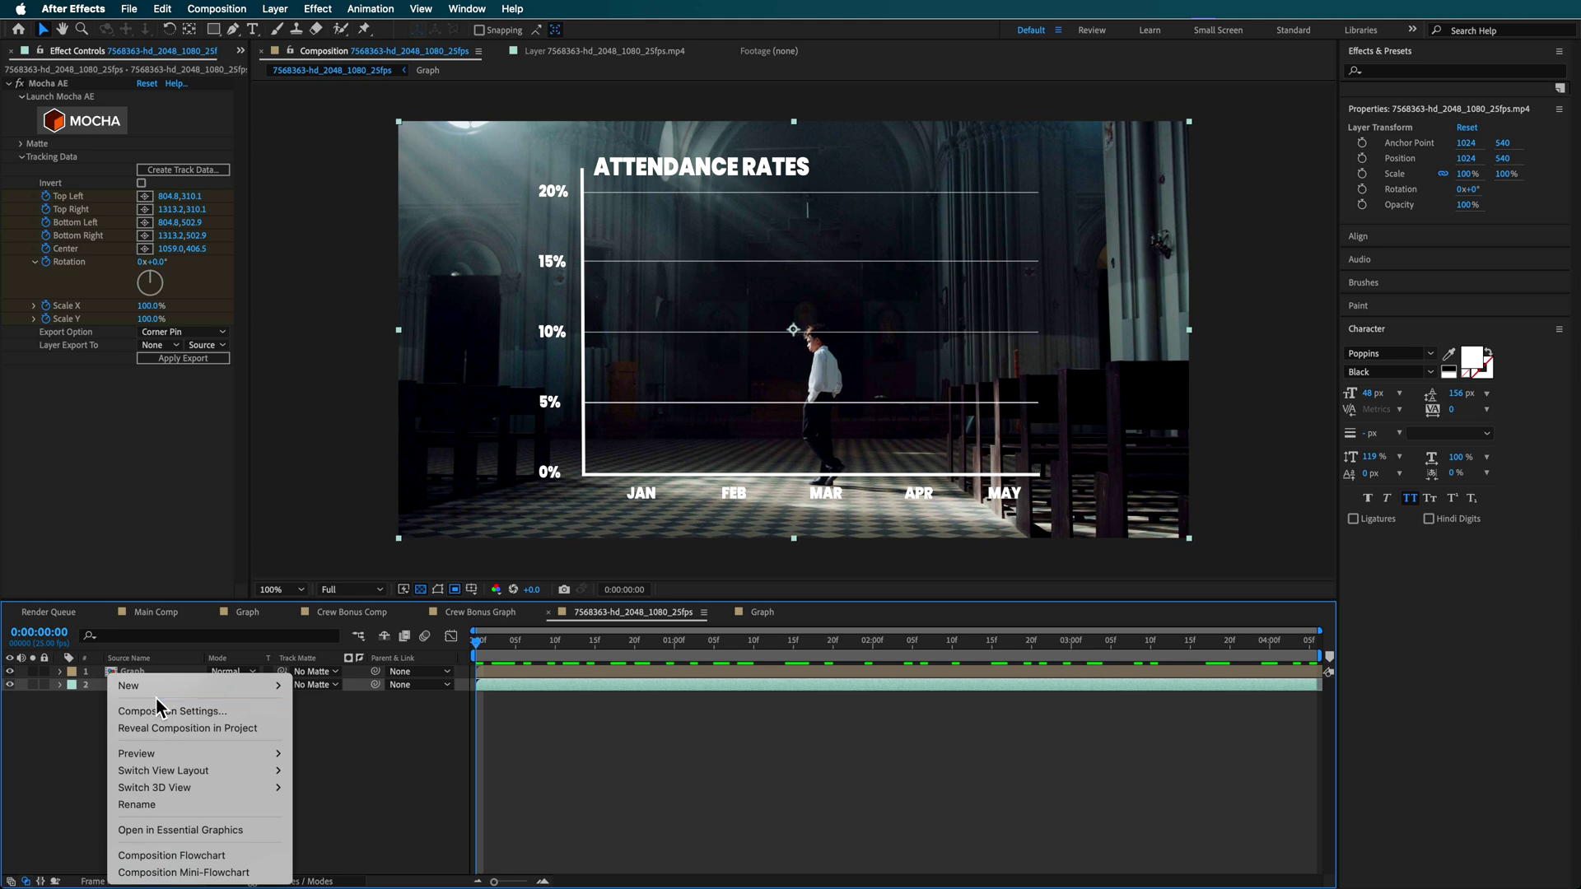
{"action": "mouse_move", "coordinate": [263, 686]}
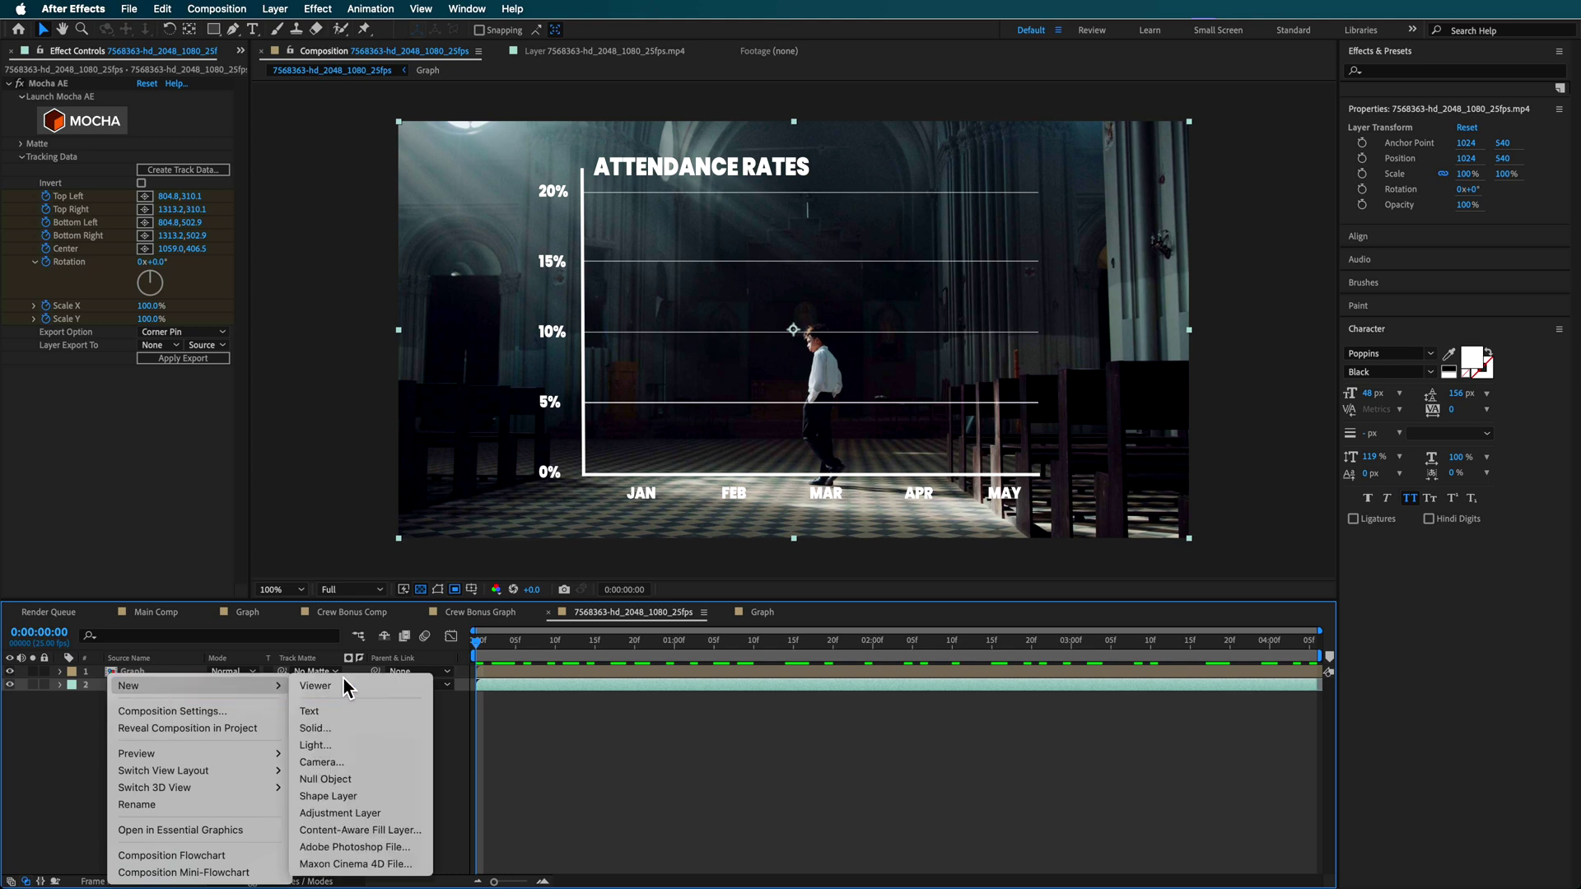
{"action": "left_click", "coordinate": [371, 780]}
{"action": "left_click", "coordinate": [145, 699]}
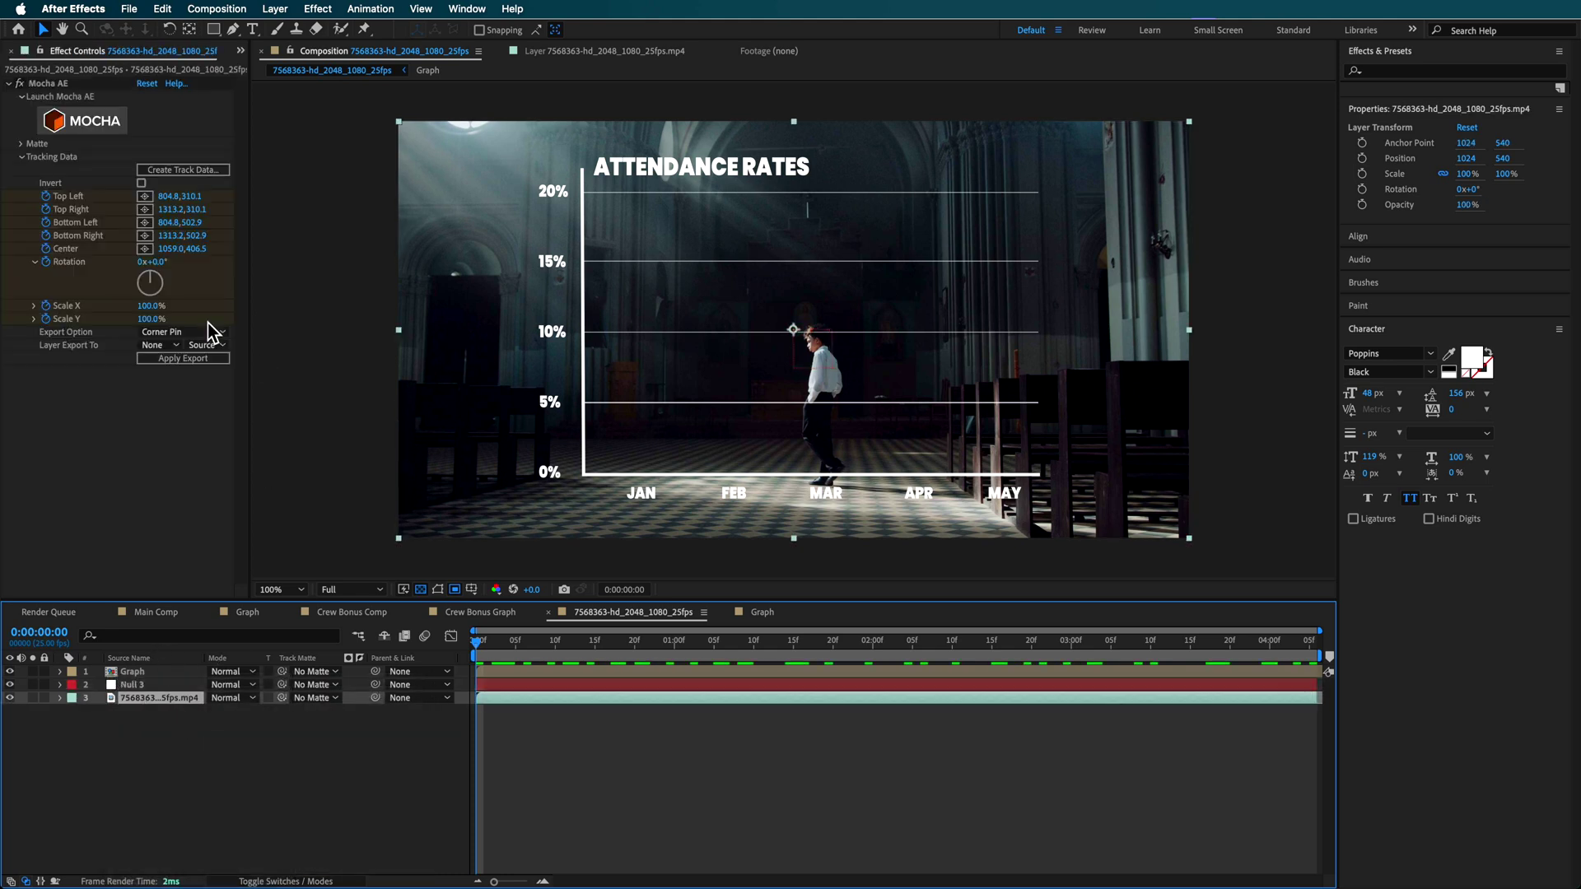
{"action": "left_click", "coordinate": [135, 688]}
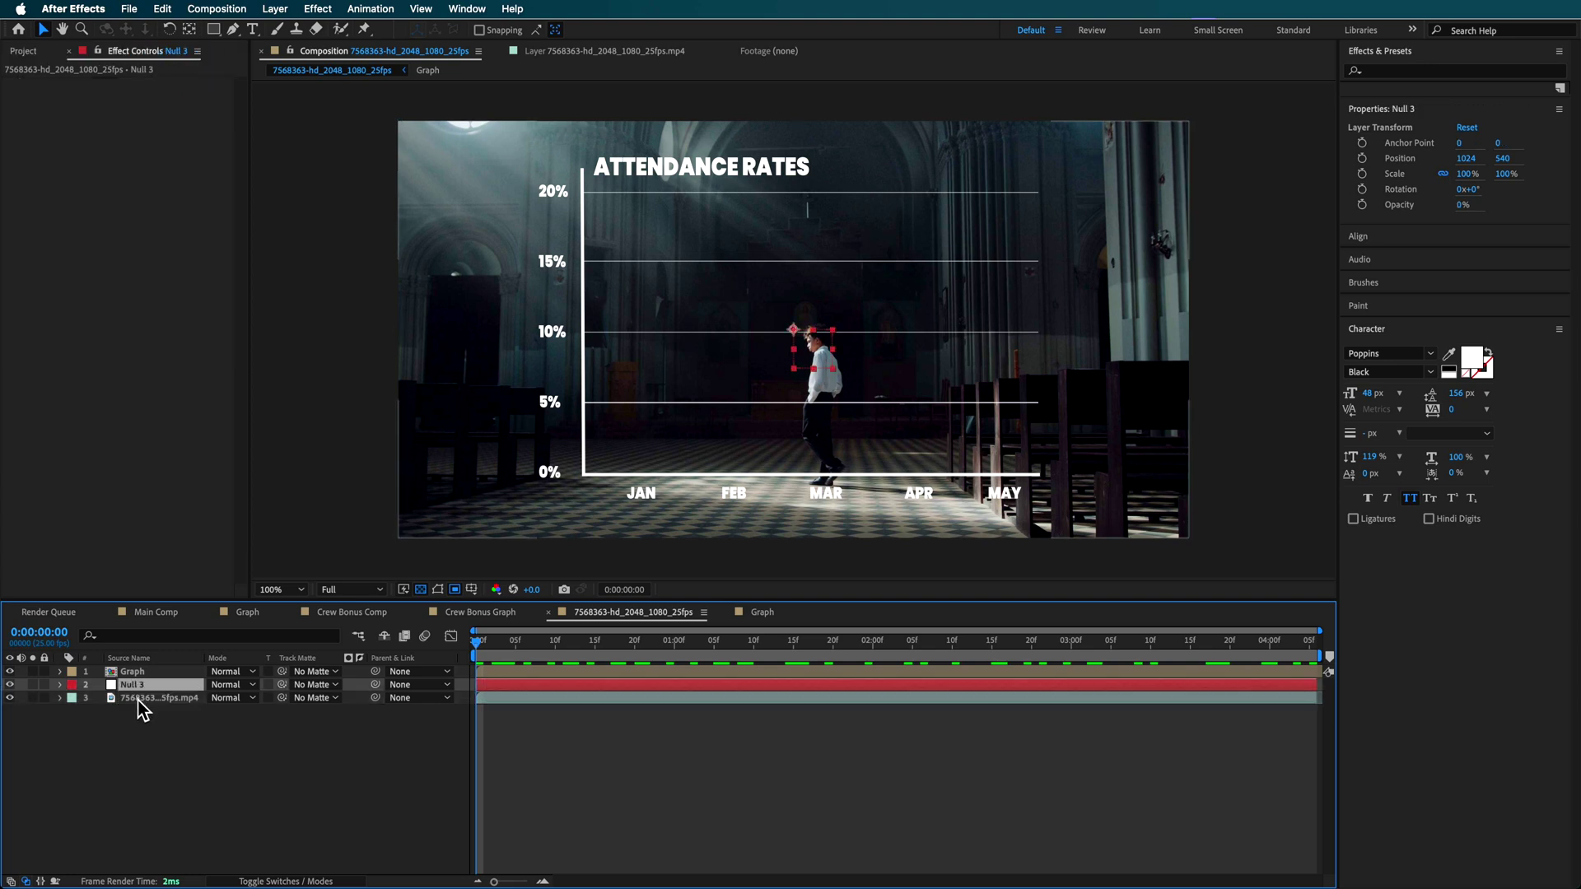
{"action": "left_click", "coordinate": [140, 700]}
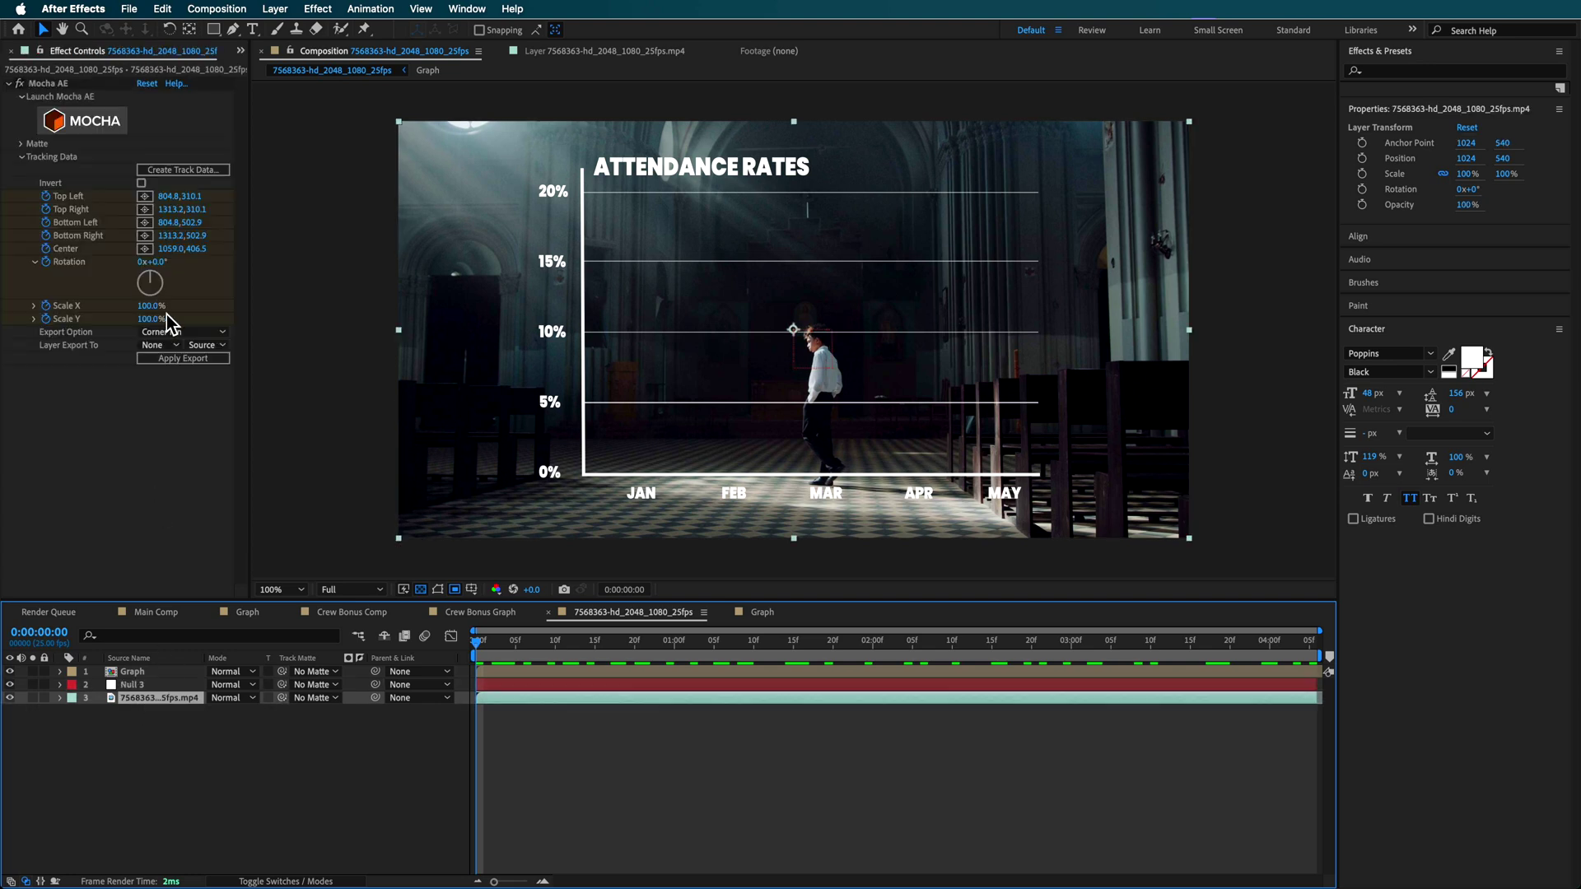
Step: Export the Mocha track as Transform to Null 3 with Apply Export, then preview the motion
{"action": "left_click", "coordinate": [173, 331]}
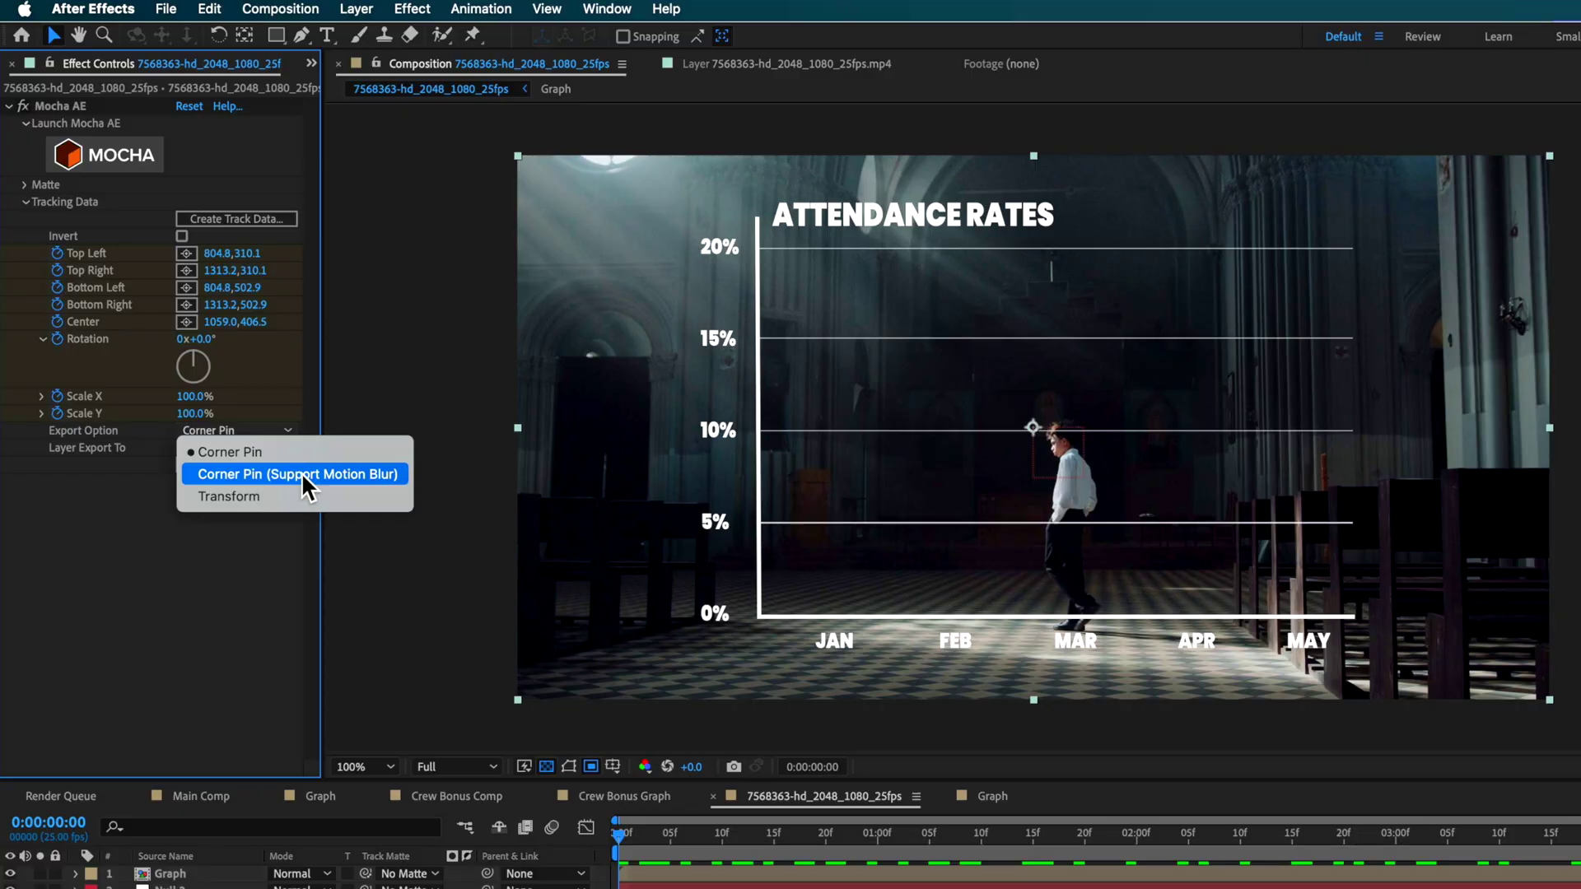
{"action": "left_click", "coordinate": [228, 495]}
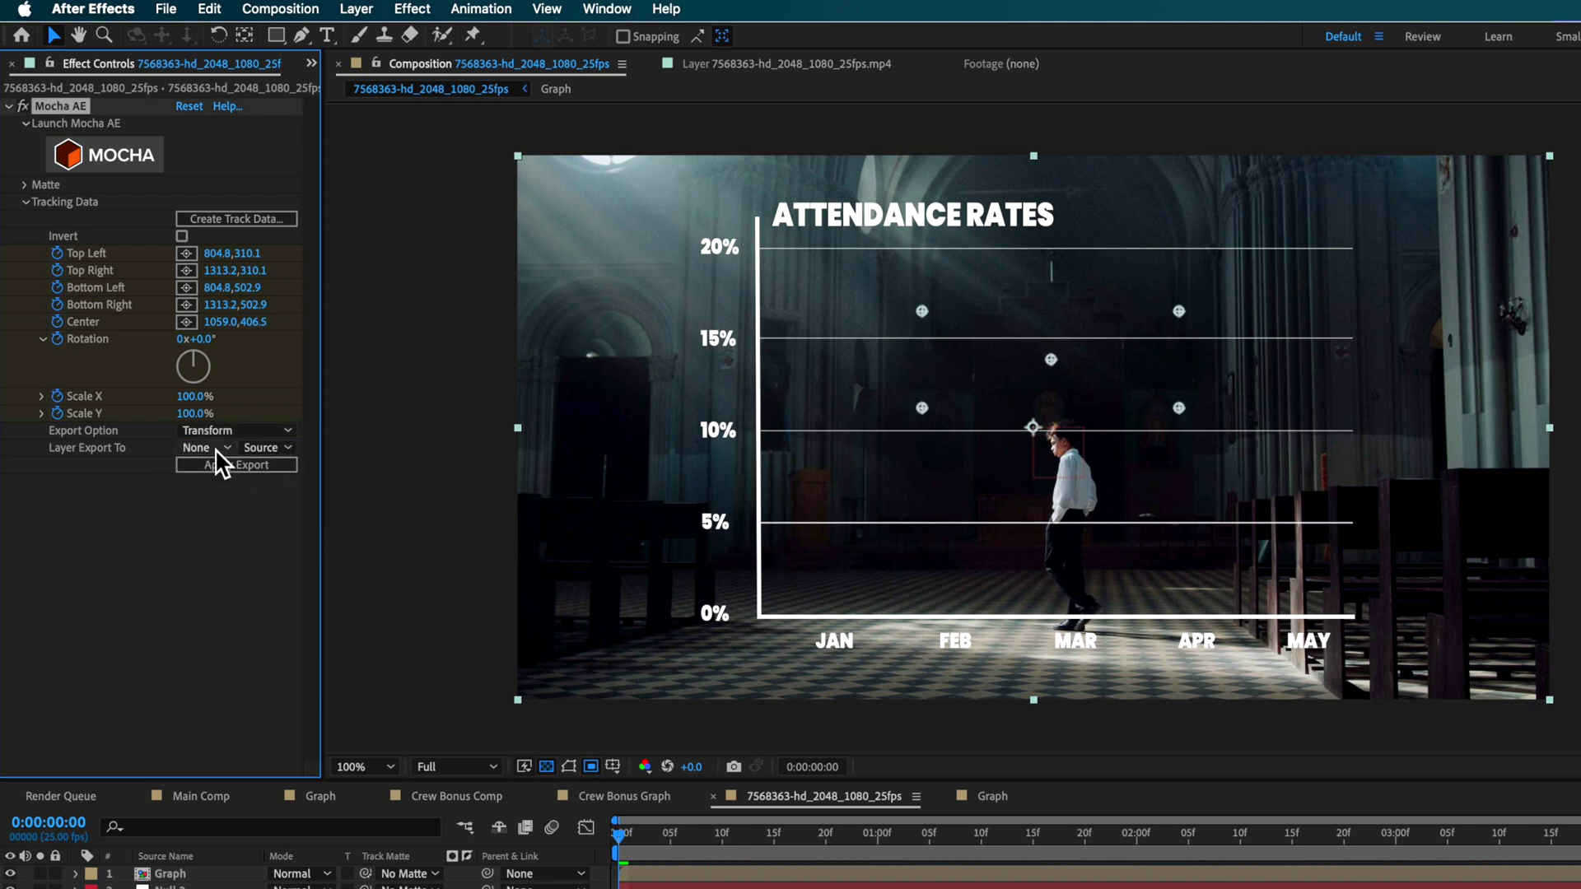
{"action": "left_click", "coordinate": [219, 447]}
{"action": "left_click", "coordinate": [239, 532]}
{"action": "left_click", "coordinate": [269, 446]}
{"action": "left_click", "coordinate": [267, 444]}
{"action": "left_click", "coordinate": [220, 468]}
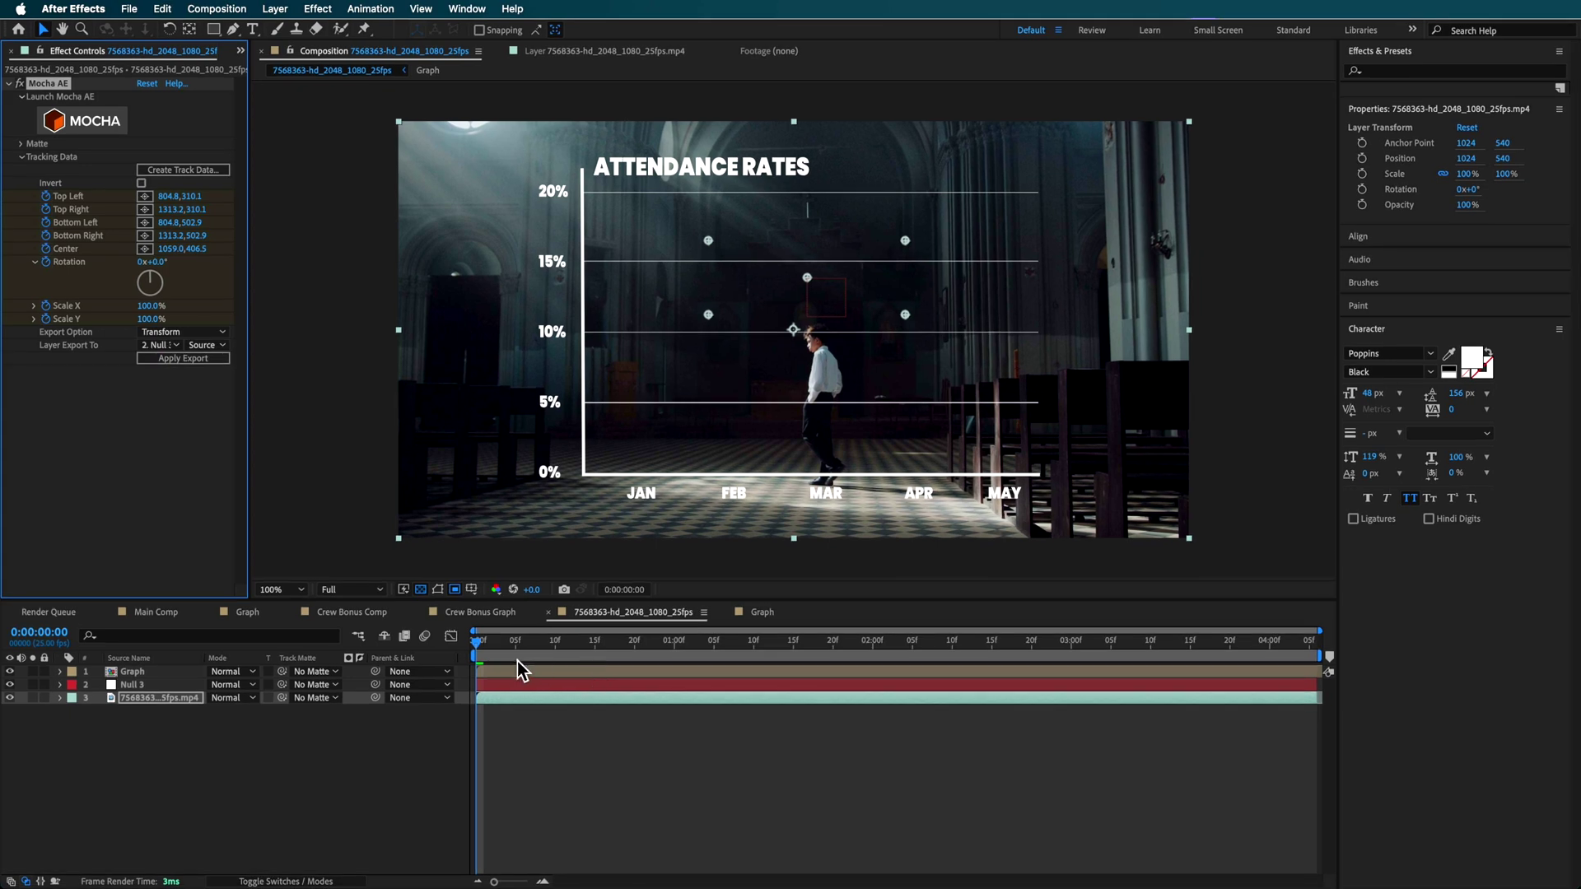
{"action": "left_click_drag", "start_coordinate": [498, 648], "coordinate": [354, 659]}
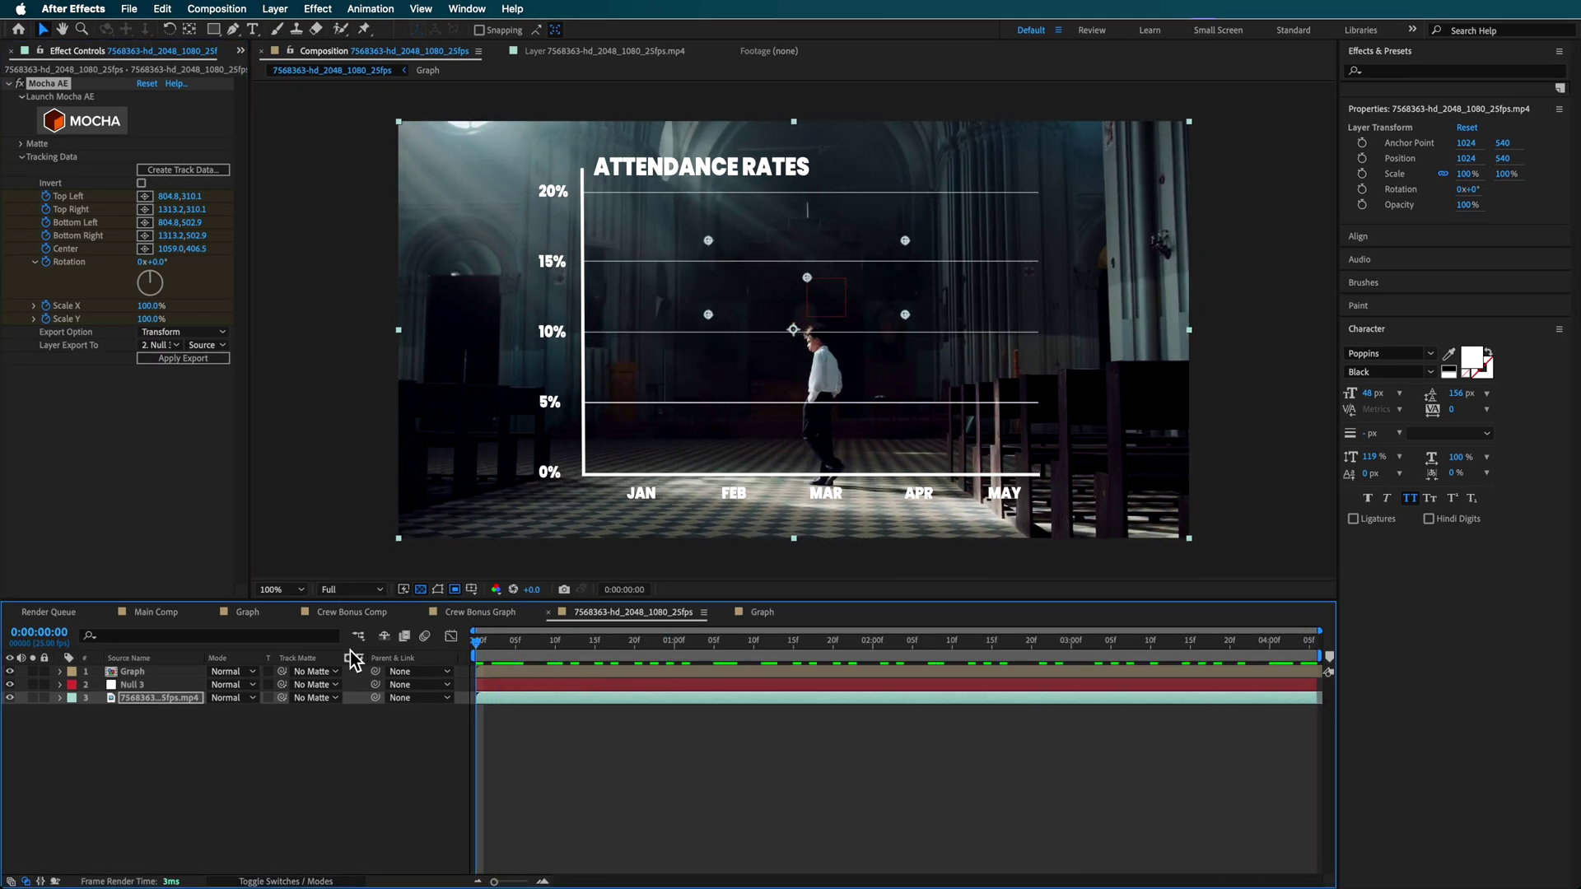
Step: Parent the Graph layer to Null 3 and play a preview of the tracked chart
{"action": "left_click", "coordinate": [278, 767]}
{"action": "left_click", "coordinate": [136, 685]}
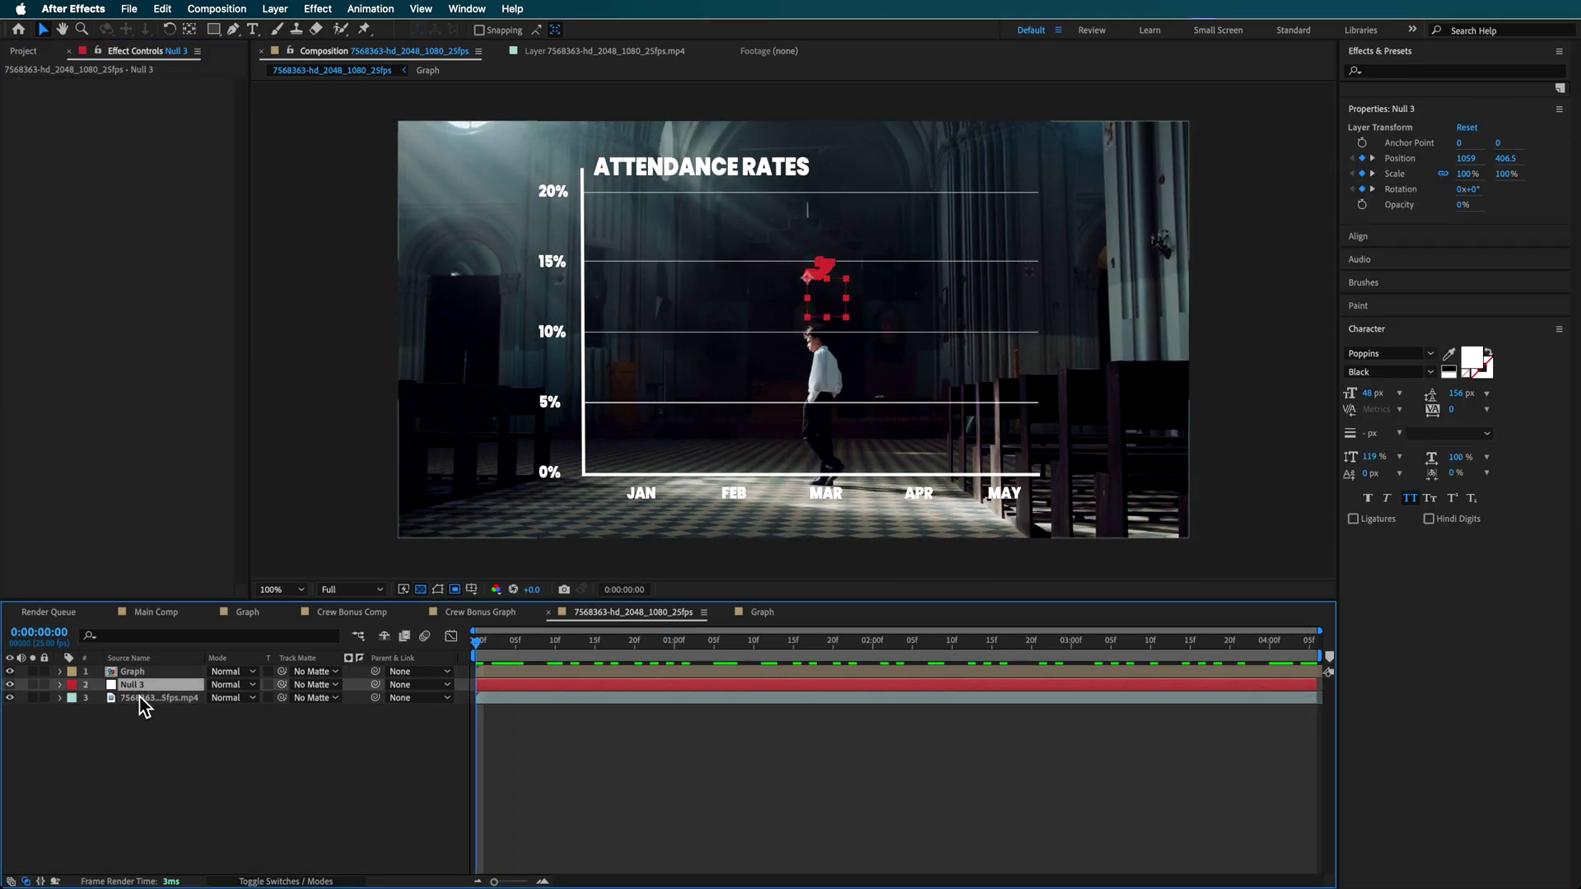
{"action": "left_click", "coordinate": [141, 699]}
{"action": "left_click", "coordinate": [132, 671]}
{"action": "left_click_drag", "start_coordinate": [376, 671], "coordinate": [151, 687]}
{"action": "left_click", "coordinate": [133, 684]}
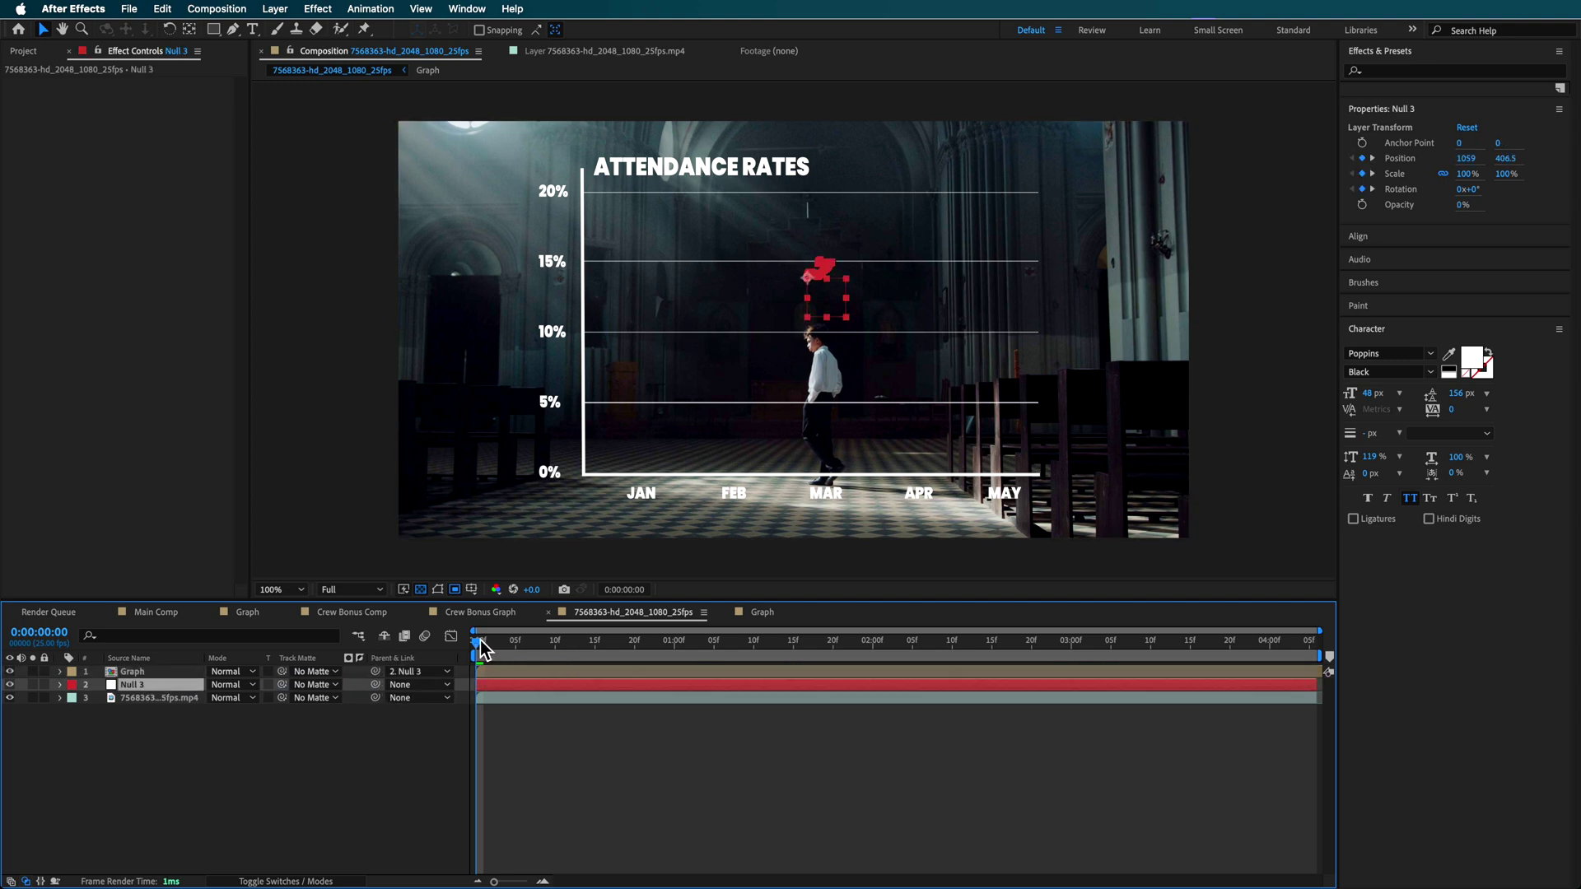
{"action": "key", "text": "space"}
{"action": "key", "text": "space"}
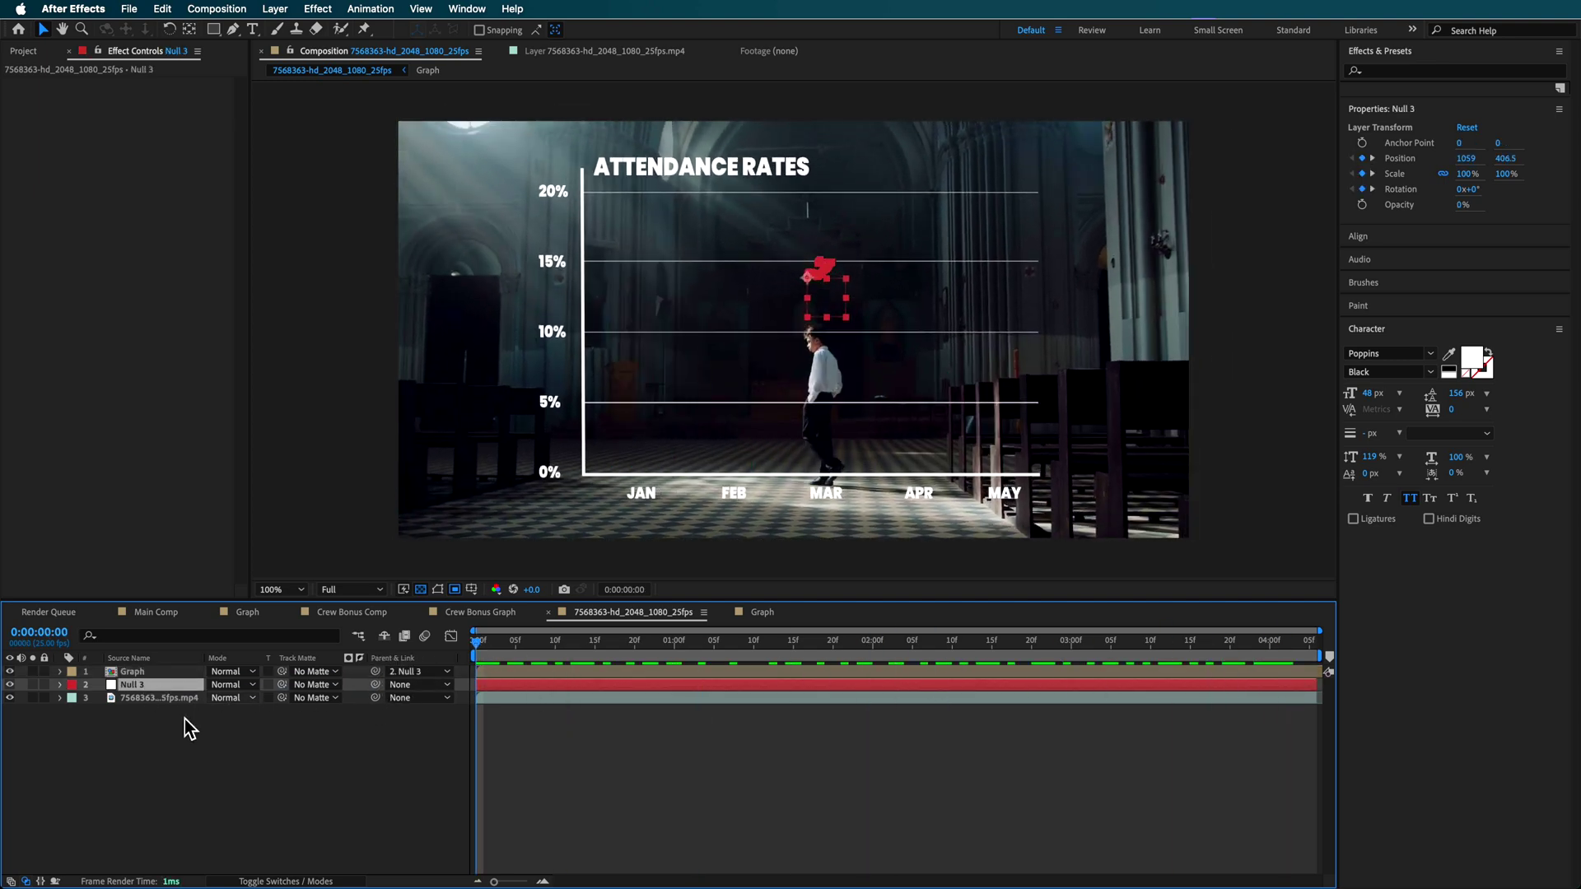
{"action": "left_click", "coordinate": [140, 672]}
Step: Shrink the chart to fit the church's back wall and nudge it slightly lower
{"action": "left_click_drag", "start_coordinate": [400, 279], "coordinate": [631, 301]}
{"action": "left_click_drag", "start_coordinate": [478, 642], "coordinate": [1382, 717]}
{"action": "key", "text": "space"}
{"action": "key", "text": "space"}
{"action": "left_click_drag", "start_coordinate": [734, 289], "coordinate": [737, 316]}
{"action": "left_click_drag", "start_coordinate": [486, 658], "coordinate": [826, 642]}
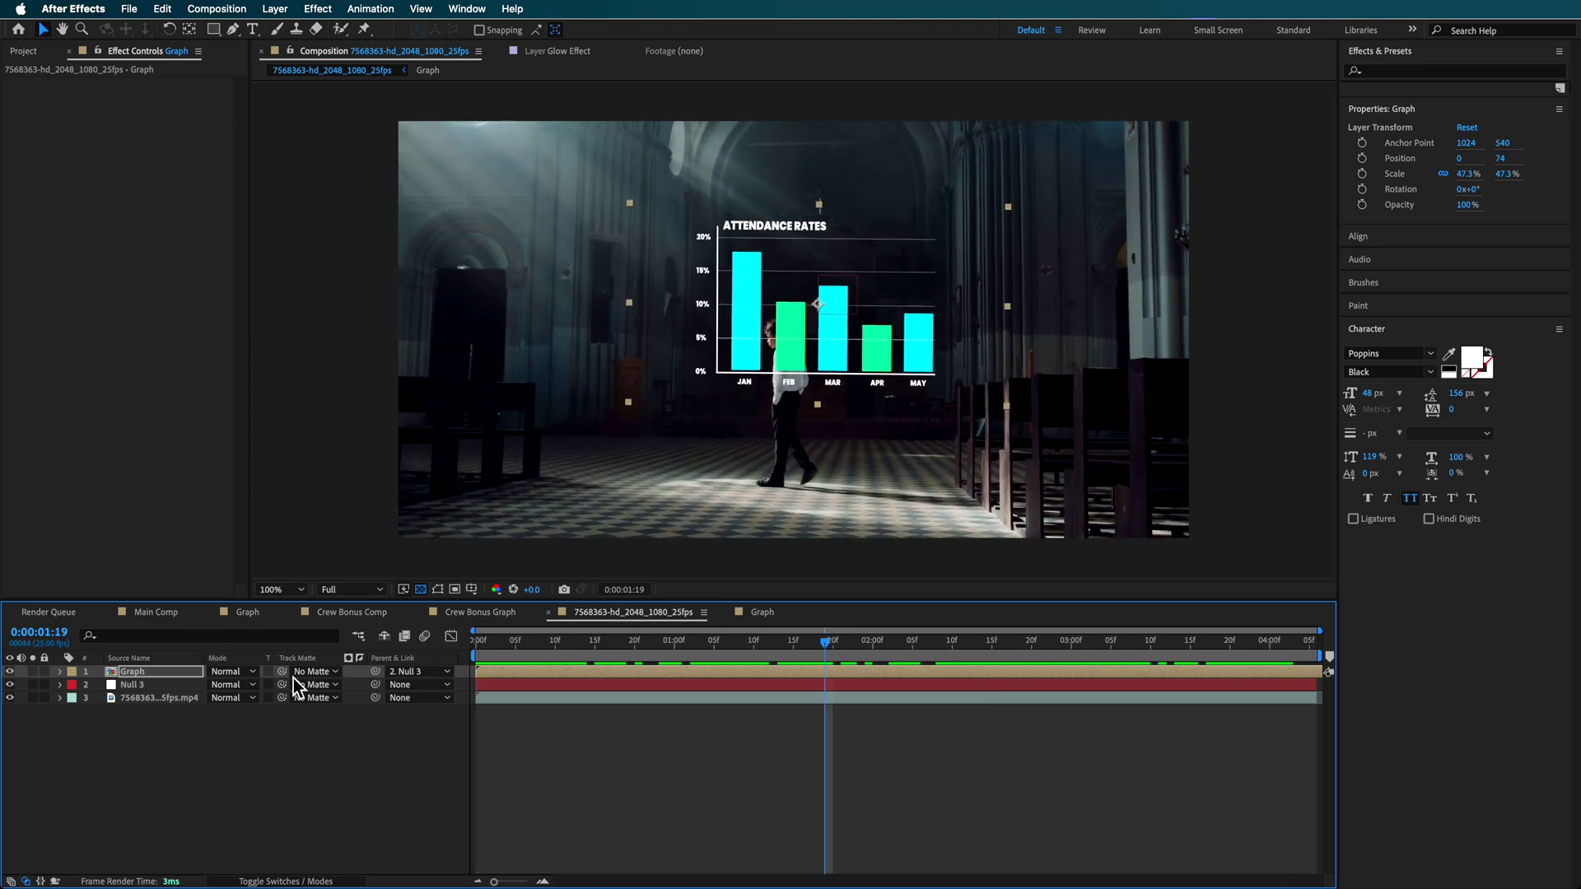
Step: Try Overlay, Soft Light, Hard Light and Linear Light blend modes on the Graph layer
{"action": "left_click", "coordinate": [223, 685]}
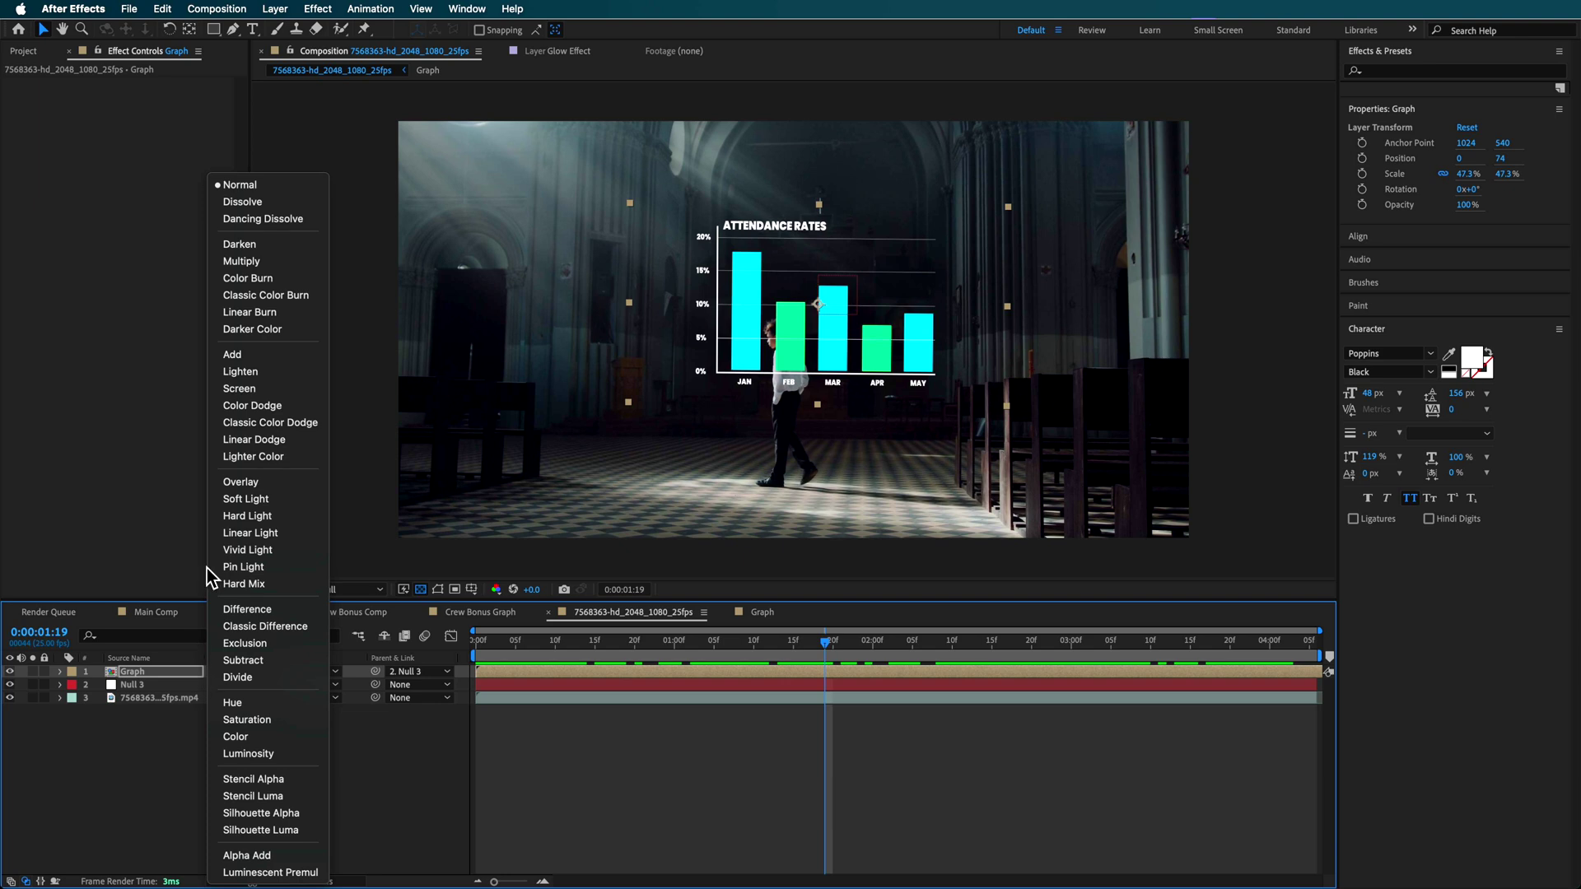
{"action": "left_click", "coordinate": [243, 484]}
{"action": "left_click", "coordinate": [232, 680]}
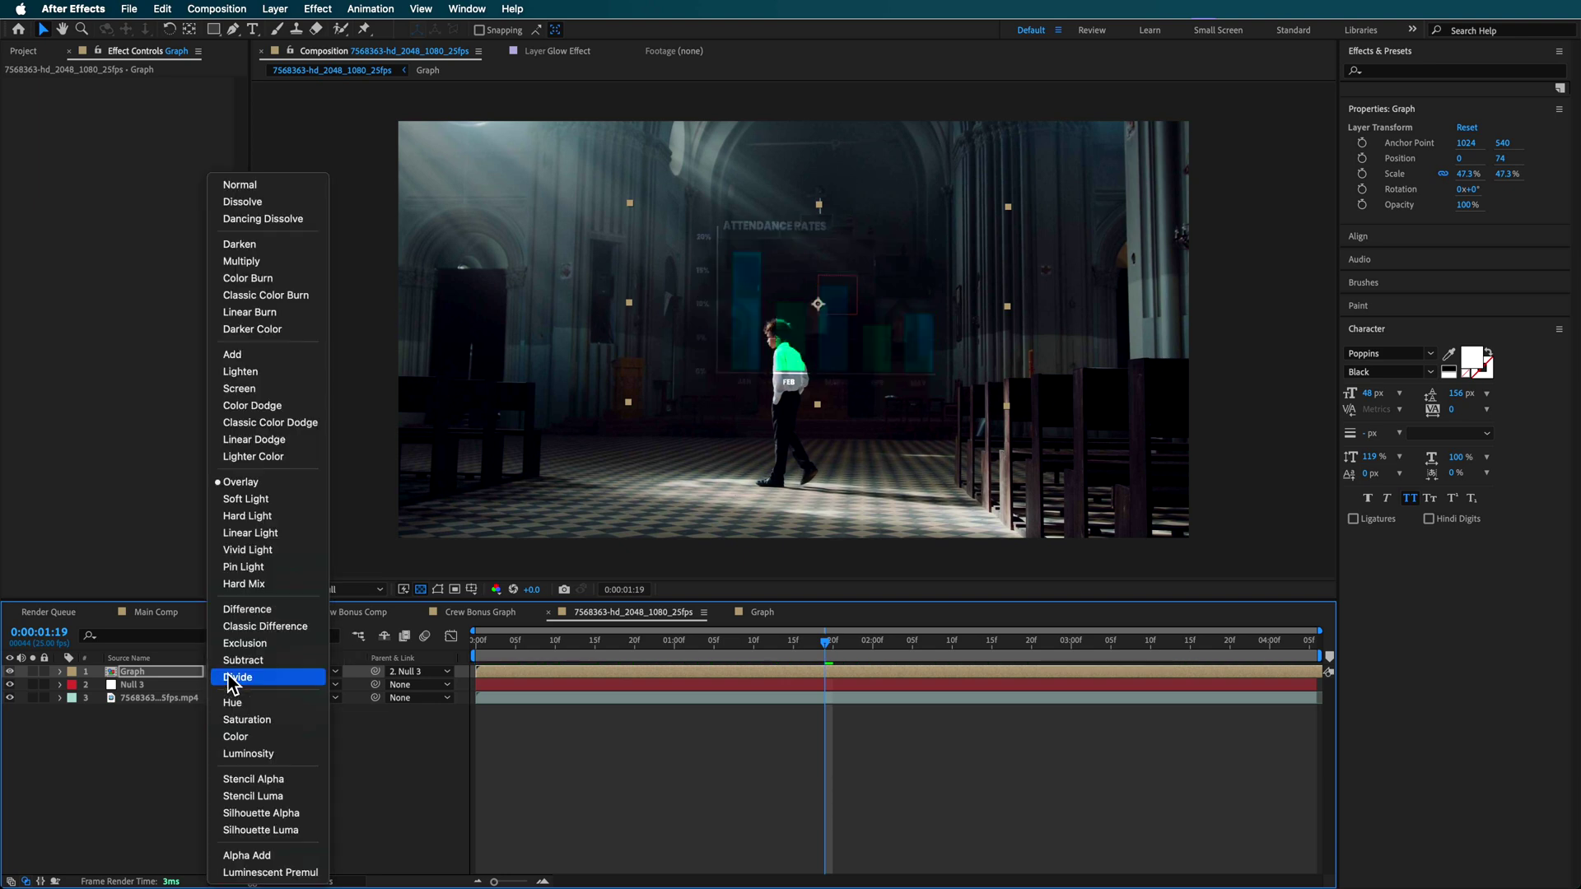
{"action": "left_click", "coordinate": [246, 499]}
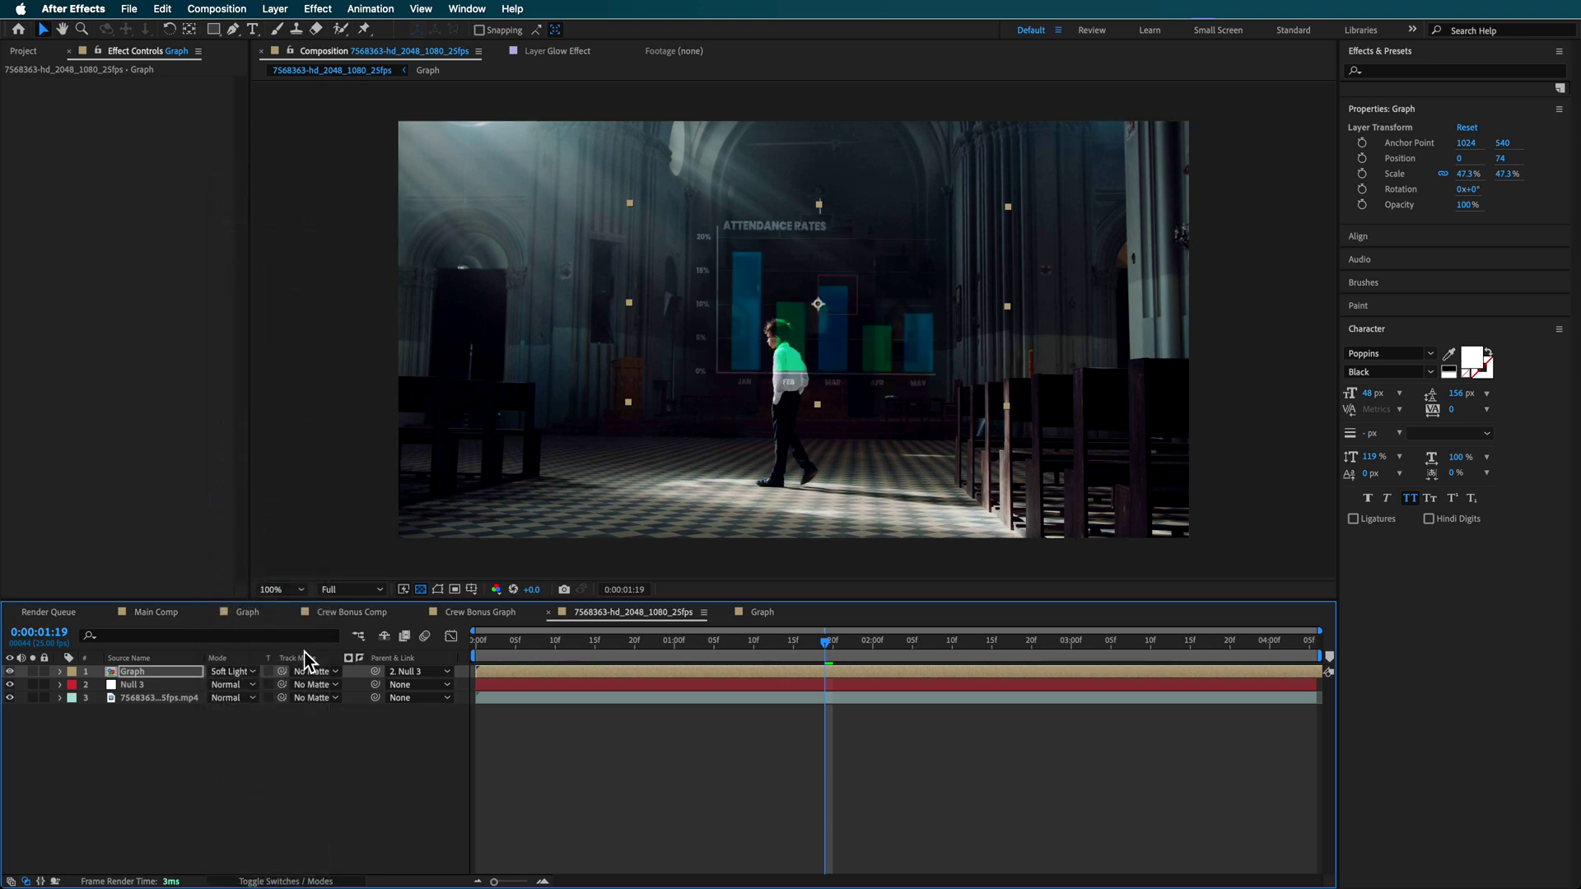
{"action": "left_click", "coordinate": [251, 677]}
{"action": "left_click", "coordinate": [248, 516]}
{"action": "left_click", "coordinate": [249, 676]}
{"action": "left_click", "coordinate": [250, 533]}
Step: Settle the Graph layer on Soft Light and preview the blended chart across the shot
{"action": "left_click", "coordinate": [241, 673]}
{"action": "left_click", "coordinate": [242, 483]}
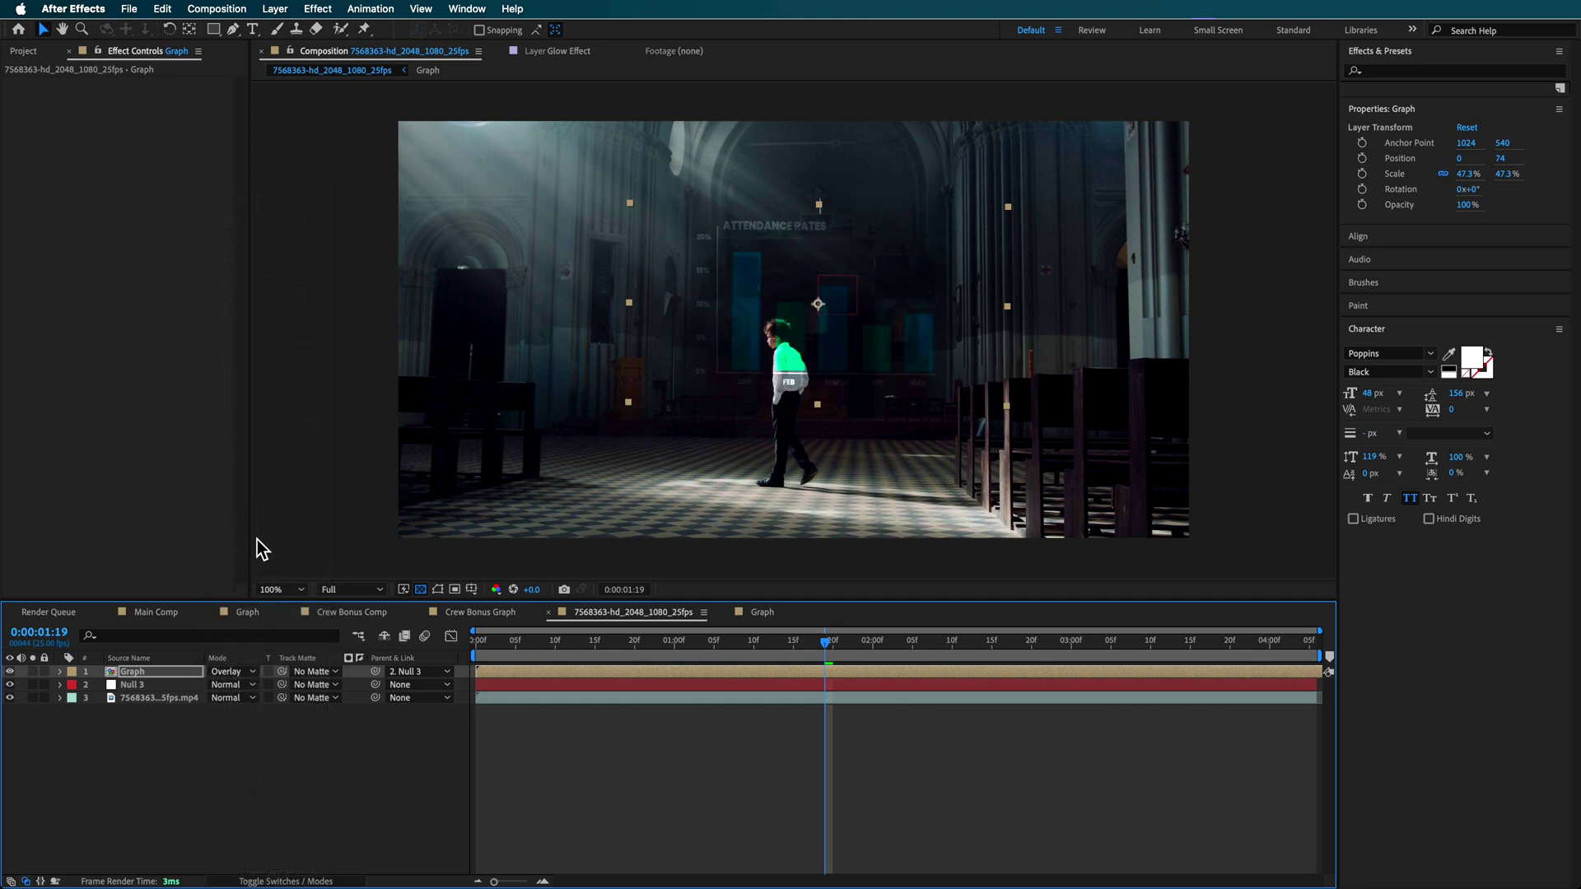
{"action": "left_click", "coordinate": [241, 674]}
{"action": "left_click", "coordinate": [253, 499]}
{"action": "left_click", "coordinate": [847, 812]}
{"action": "left_click_drag", "start_coordinate": [824, 647], "coordinate": [763, 689]}
Step: Move the Graph layer slightly lower and enlarge it a little
{"action": "left_click", "coordinate": [159, 676]}
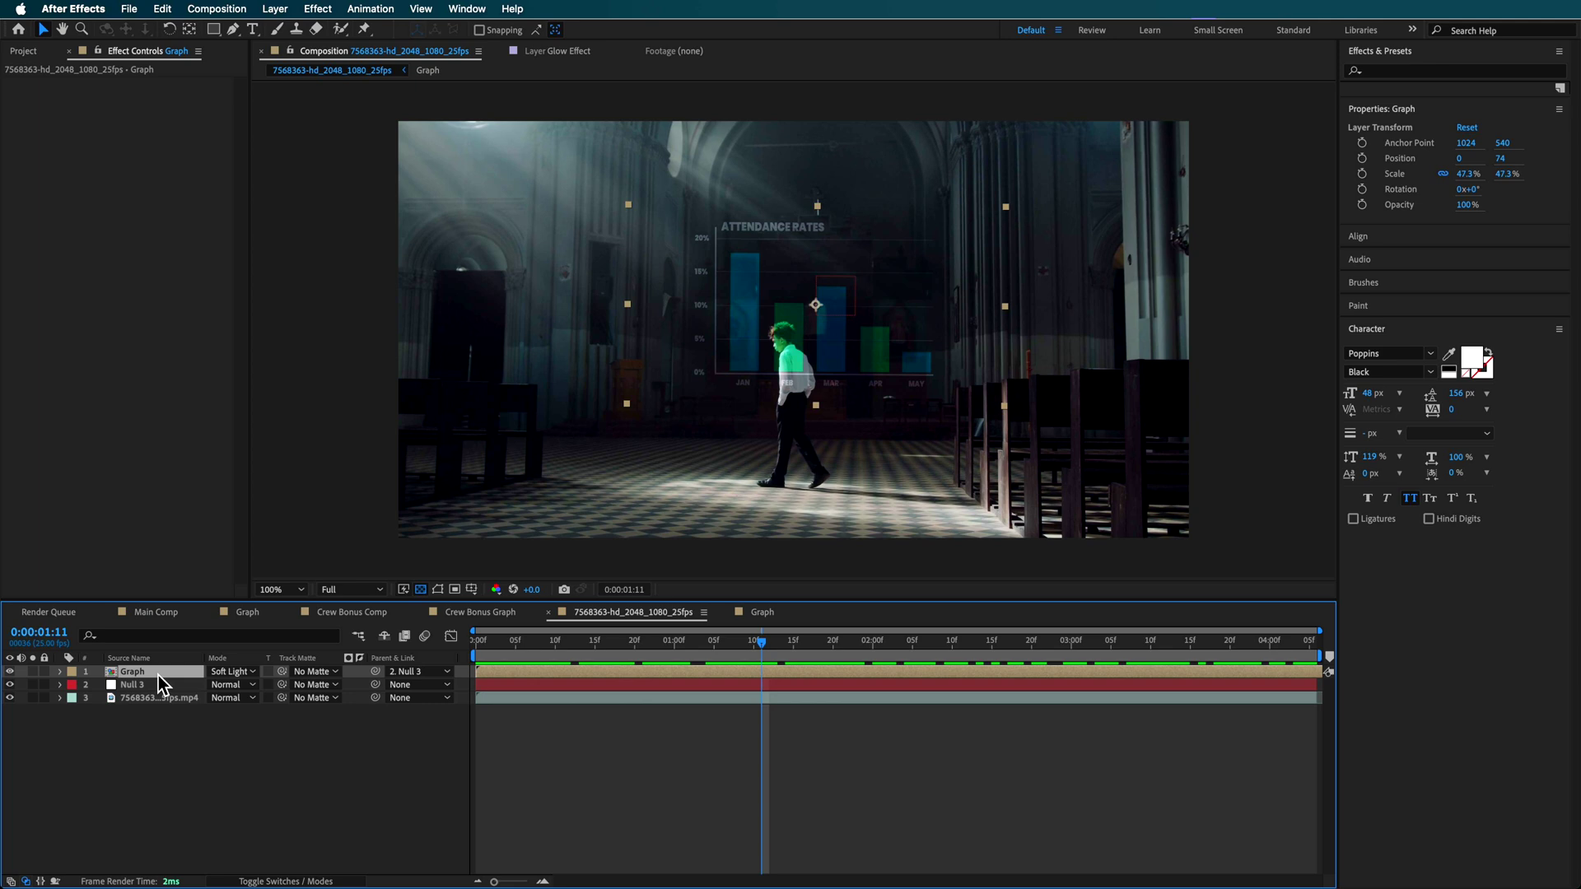
{"action": "left_click_drag", "start_coordinate": [787, 337], "coordinate": [787, 349]}
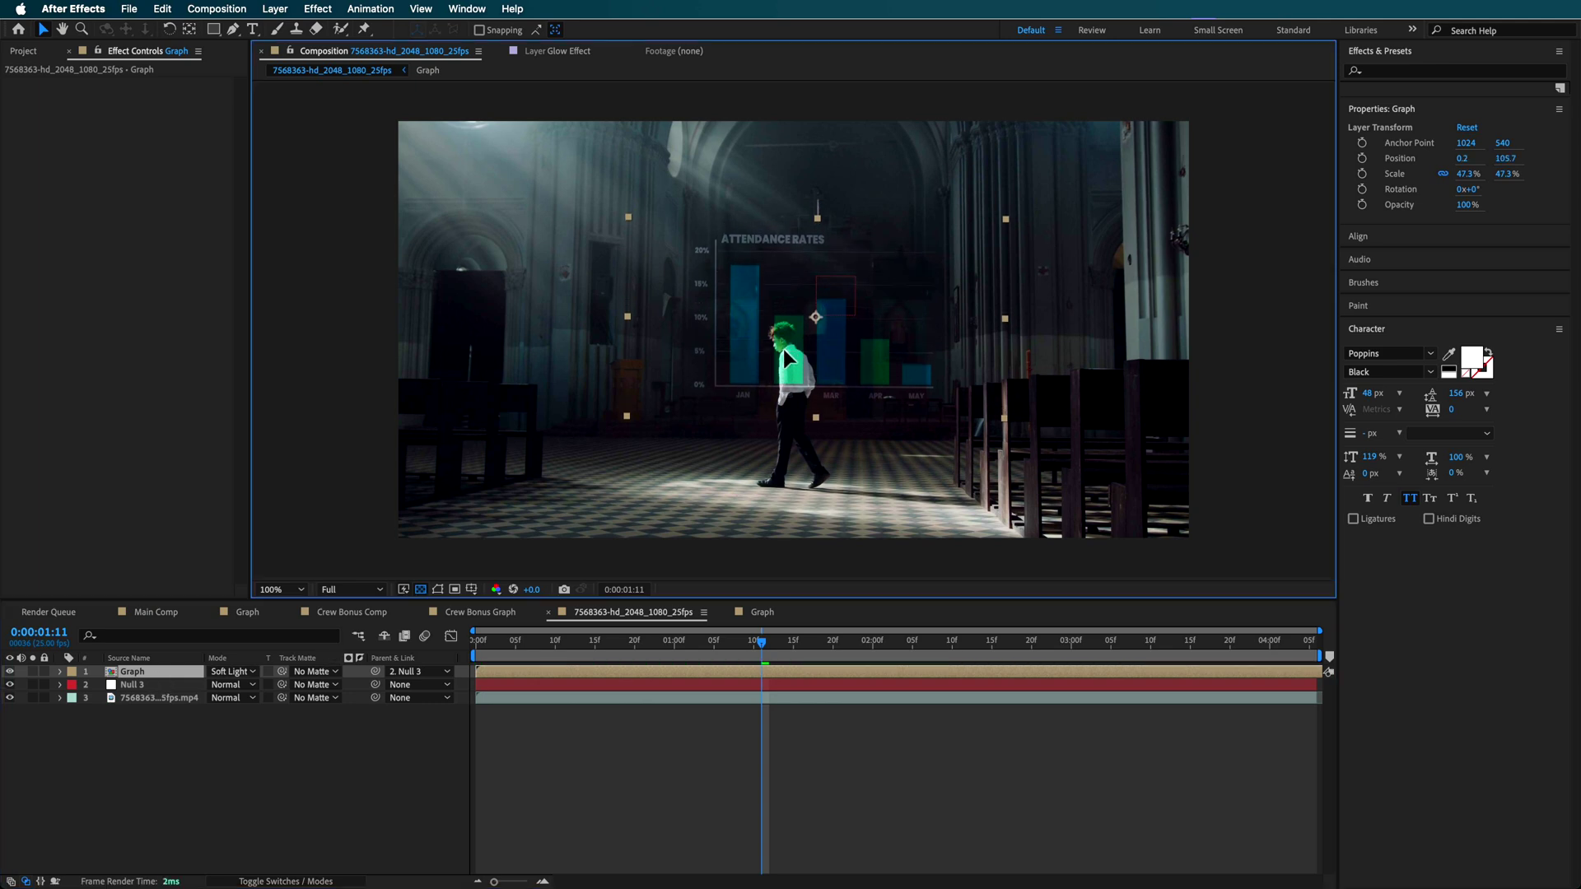
{"action": "left_click_drag", "start_coordinate": [1005, 320], "coordinate": [1021, 323]}
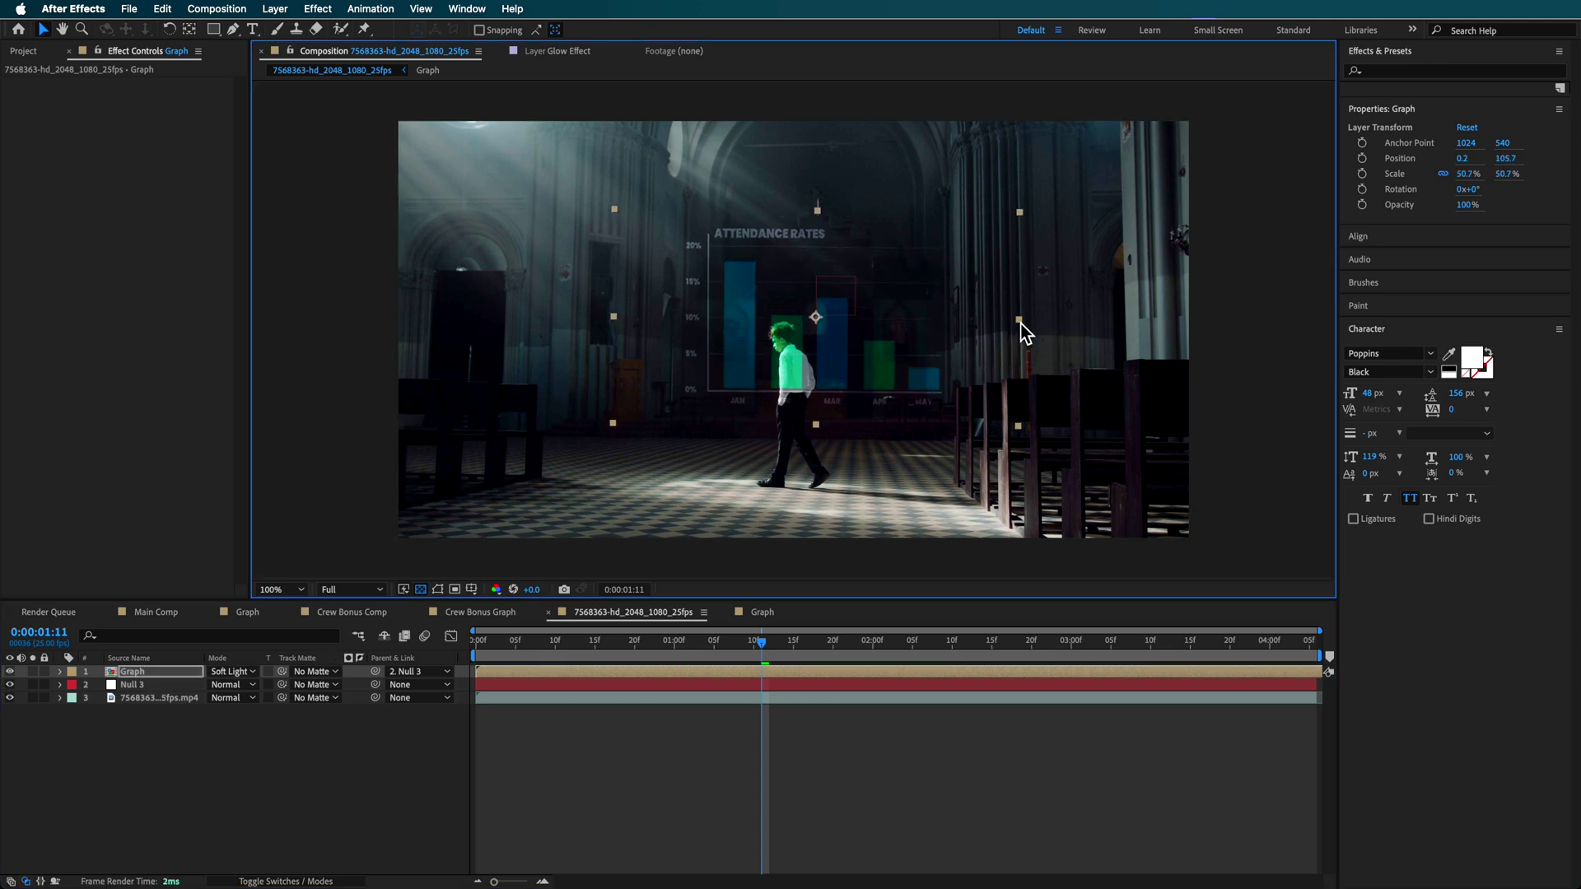
{"action": "left_click", "coordinate": [142, 680]}
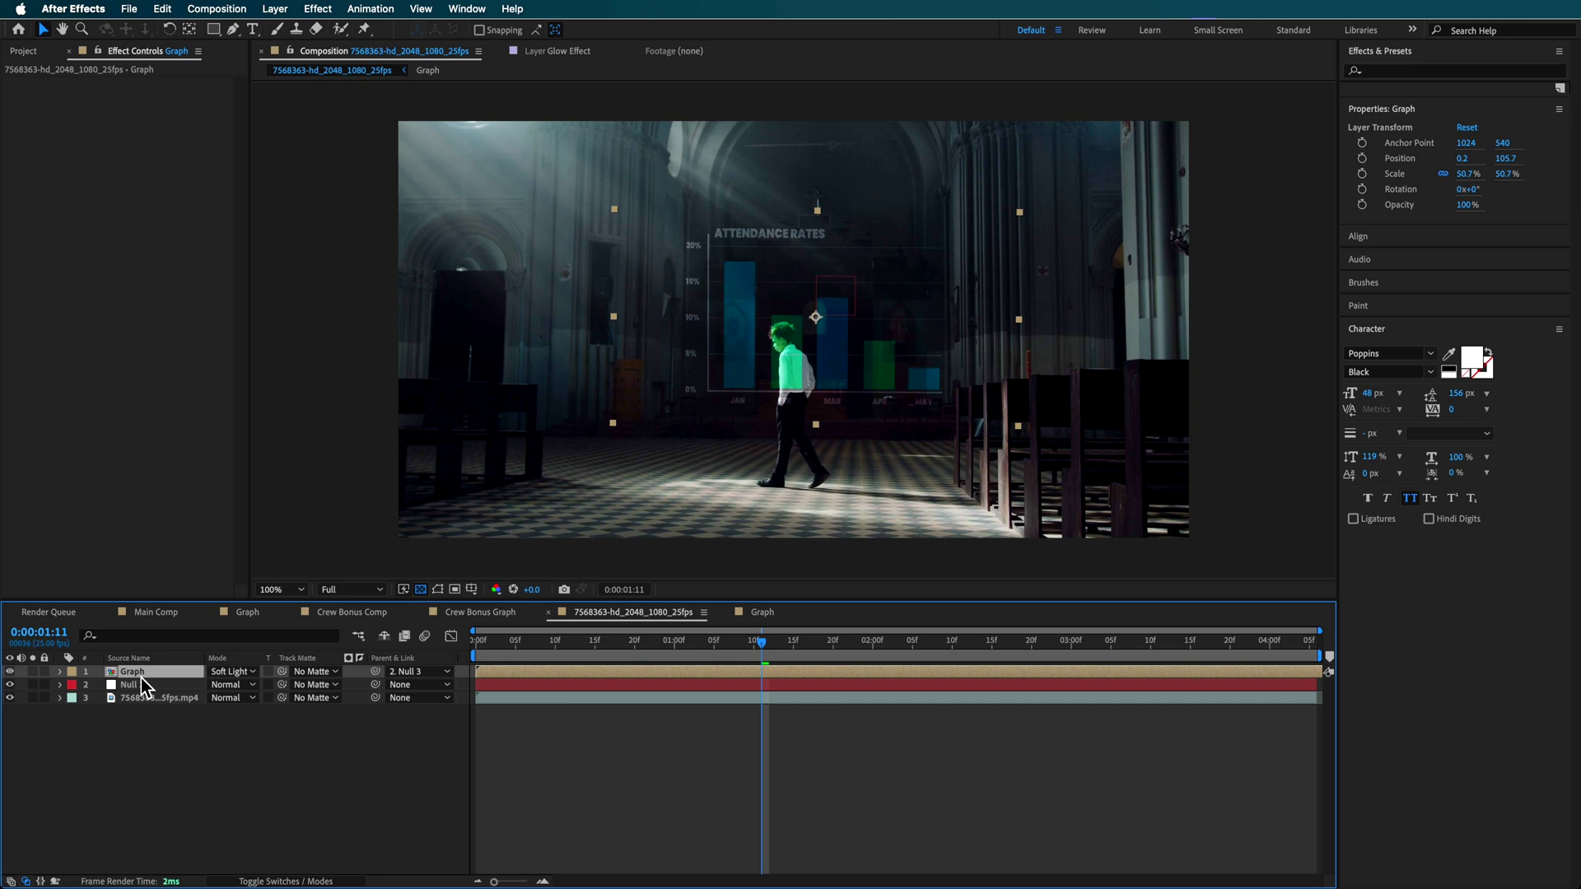
Step: Apply CC Power Pin, pulling Top Left to 35.1,-0.3 and Top Right to 2012.9,0.3
{"action": "left_click", "coordinate": [513, 10]}
{"action": "key", "text": "Escape"}
{"action": "left_click", "coordinate": [513, 10]}
{"action": "left_click", "coordinate": [577, 61]}
{"action": "left_click_drag", "start_coordinate": [619, 209], "coordinate": [628, 212]}
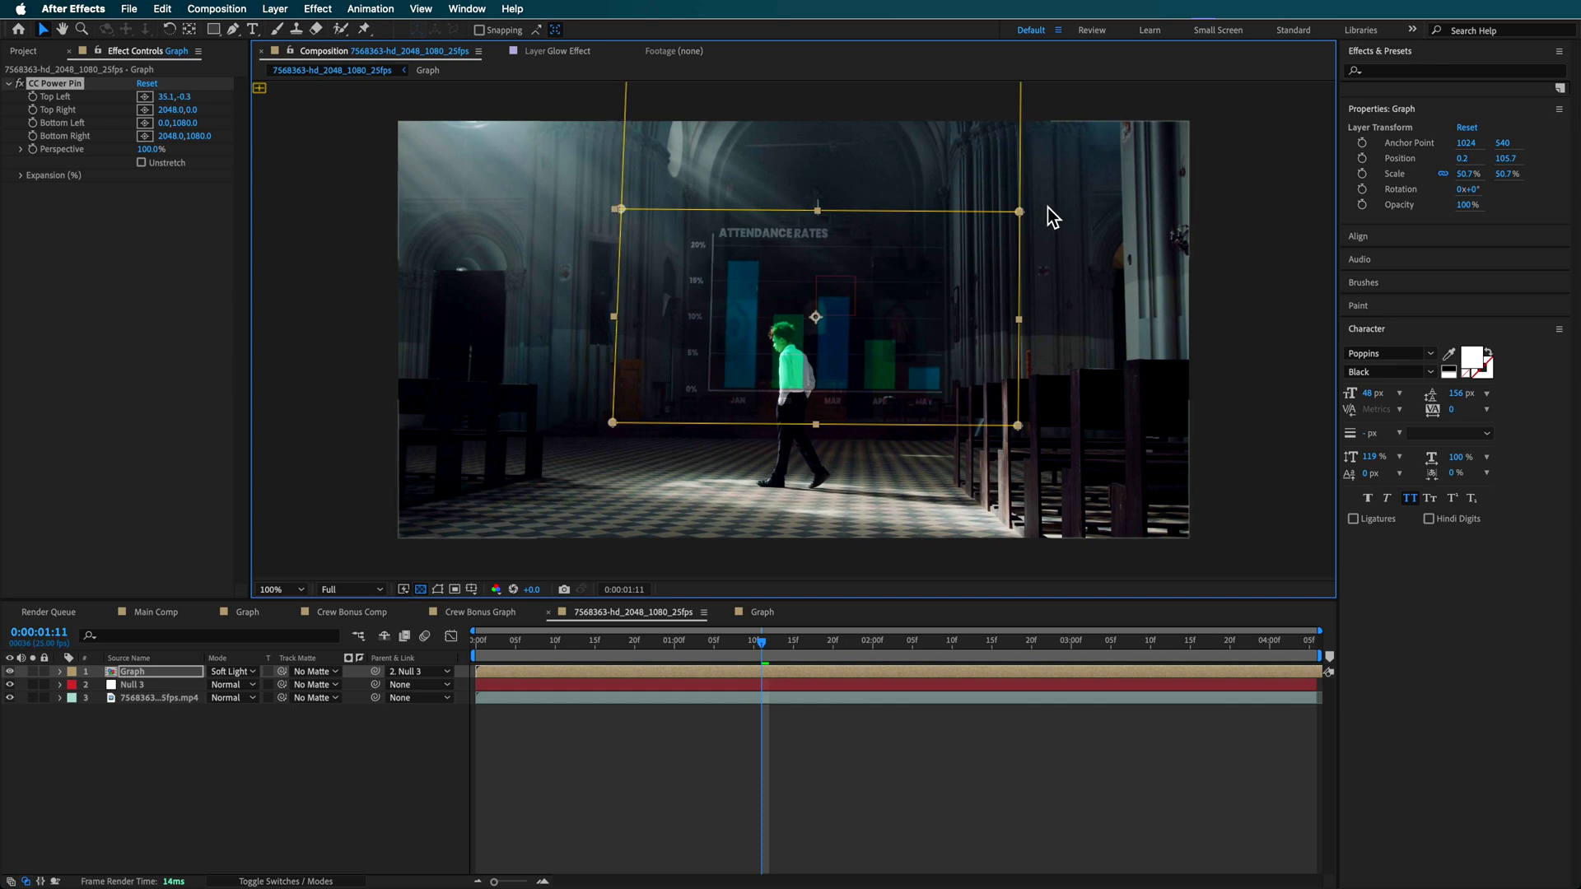
{"action": "left_click_drag", "start_coordinate": [1019, 211], "coordinate": [1016, 212]}
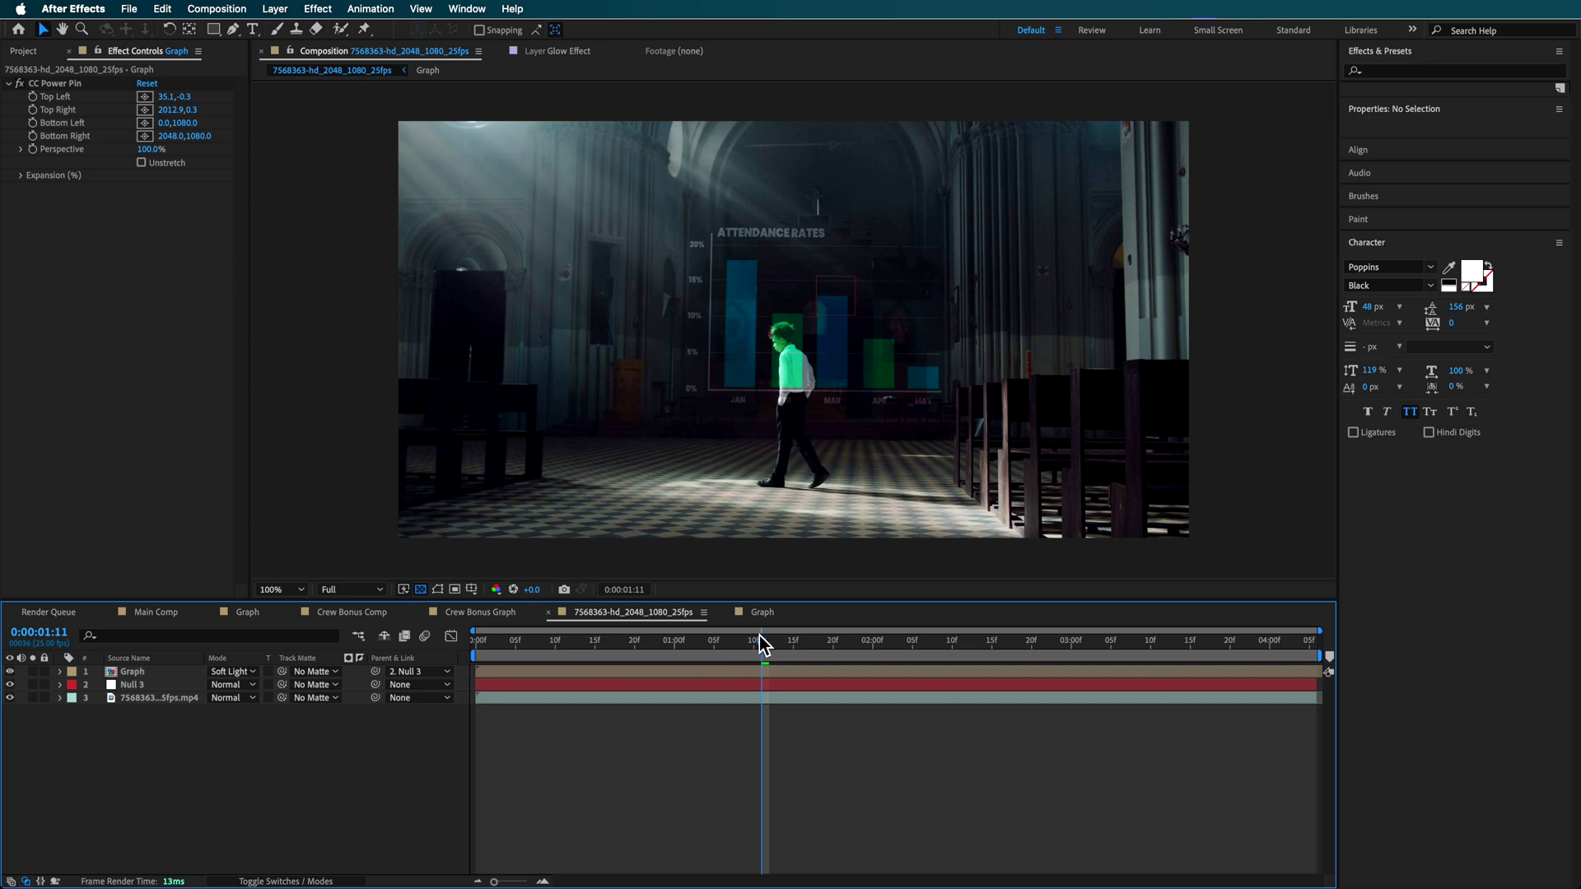
{"action": "left_click_drag", "start_coordinate": [536, 639], "coordinate": [457, 654]}
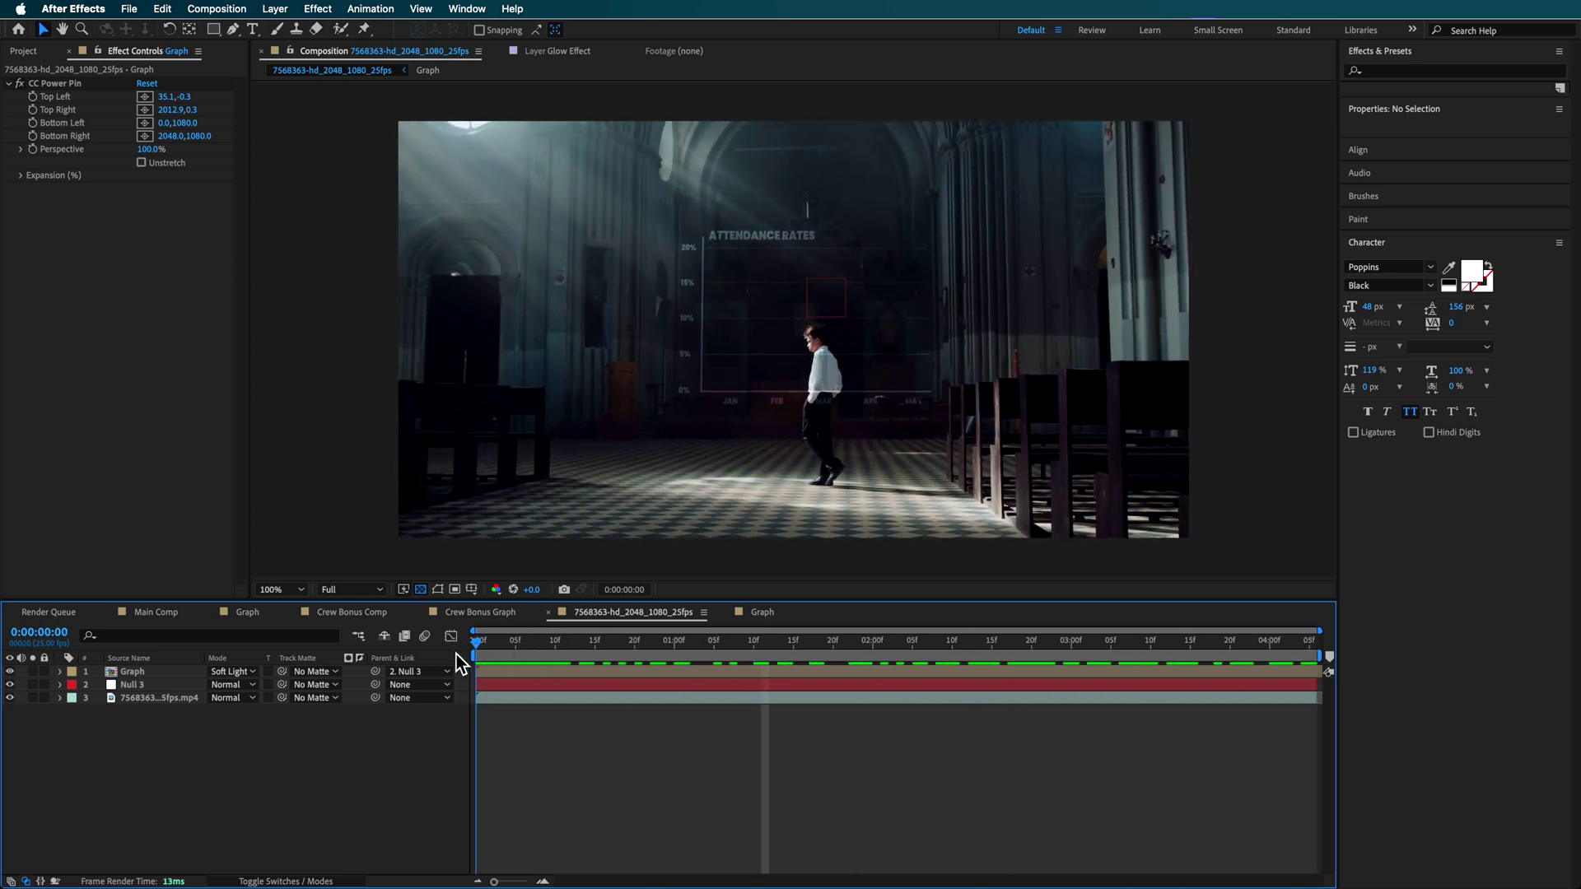
Step: Duplicate the Graph layer with Cmd+D and play the animated bars from an early frame
{"action": "left_click", "coordinate": [180, 672]}
{"action": "key", "text": "super+d"}
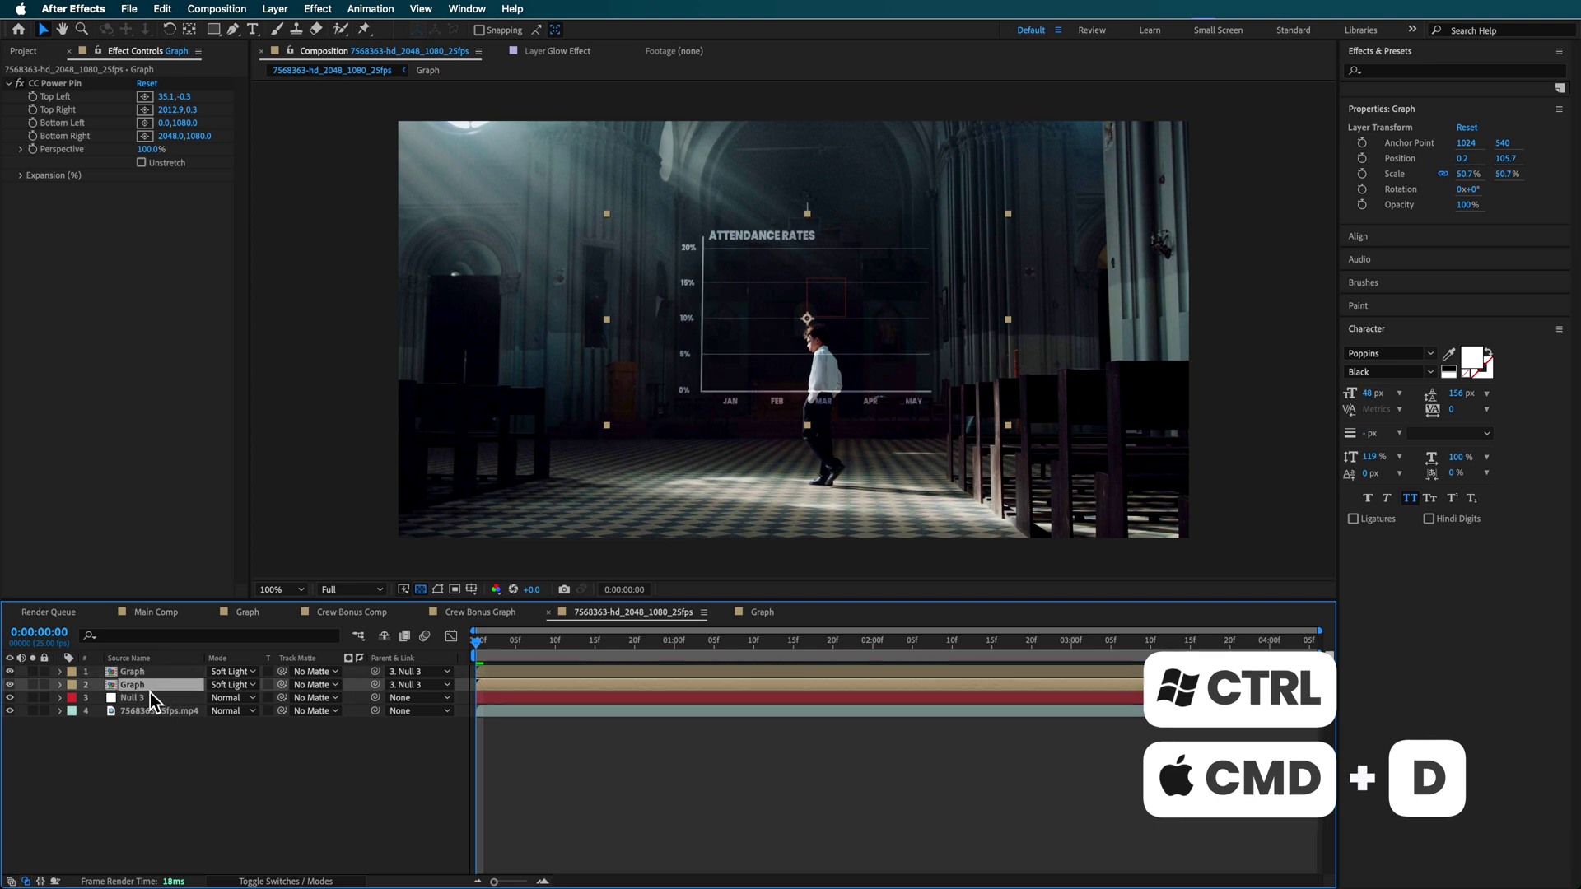
{"action": "left_click", "coordinate": [502, 643]}
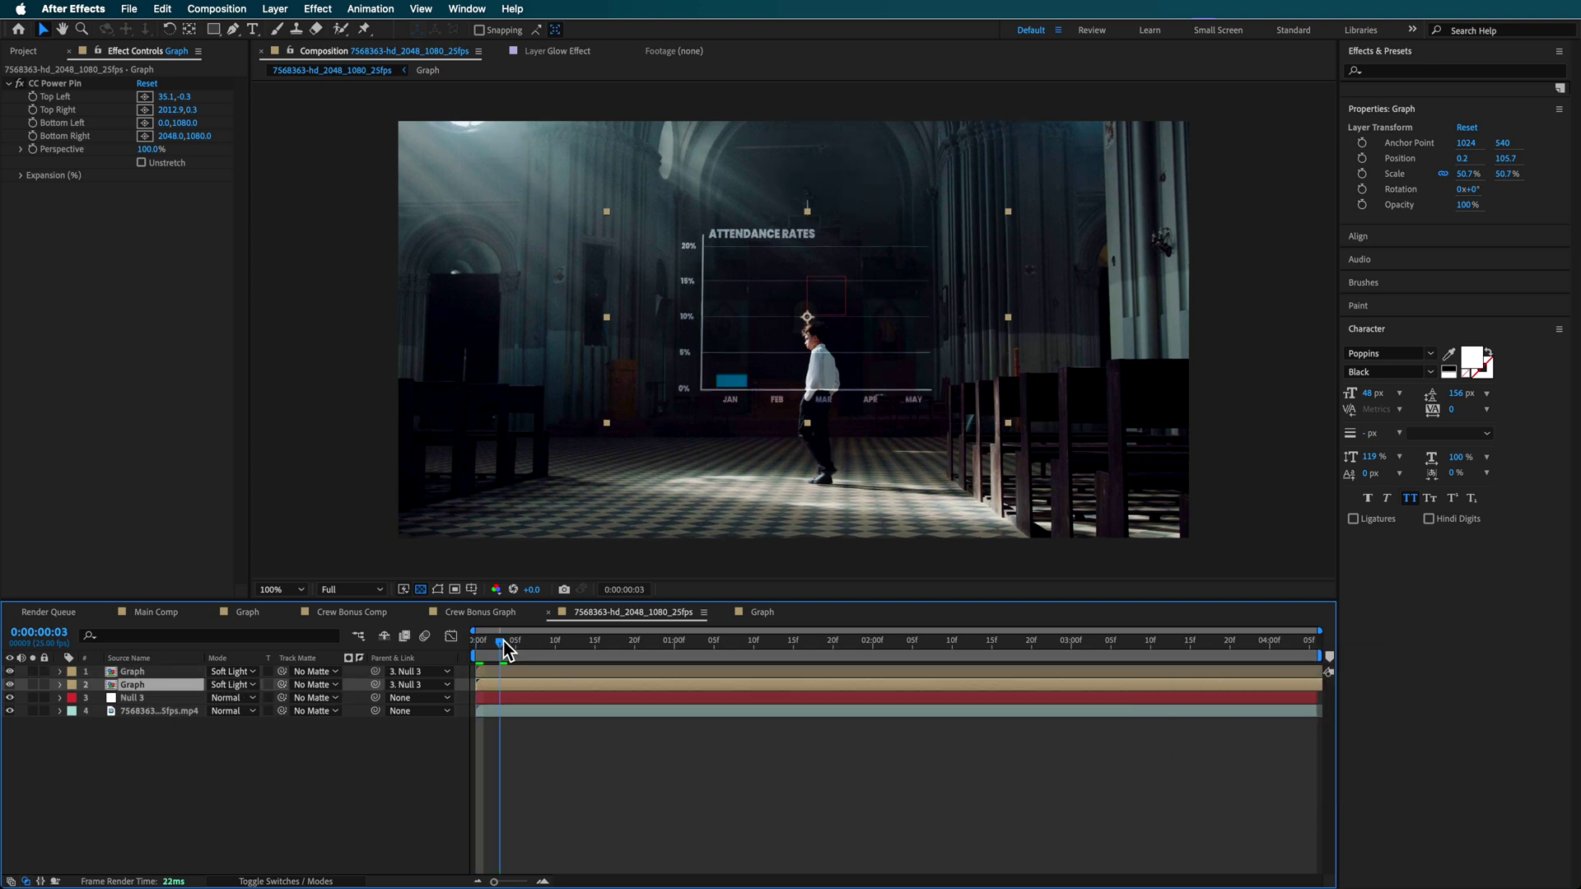
{"action": "key", "text": "space"}
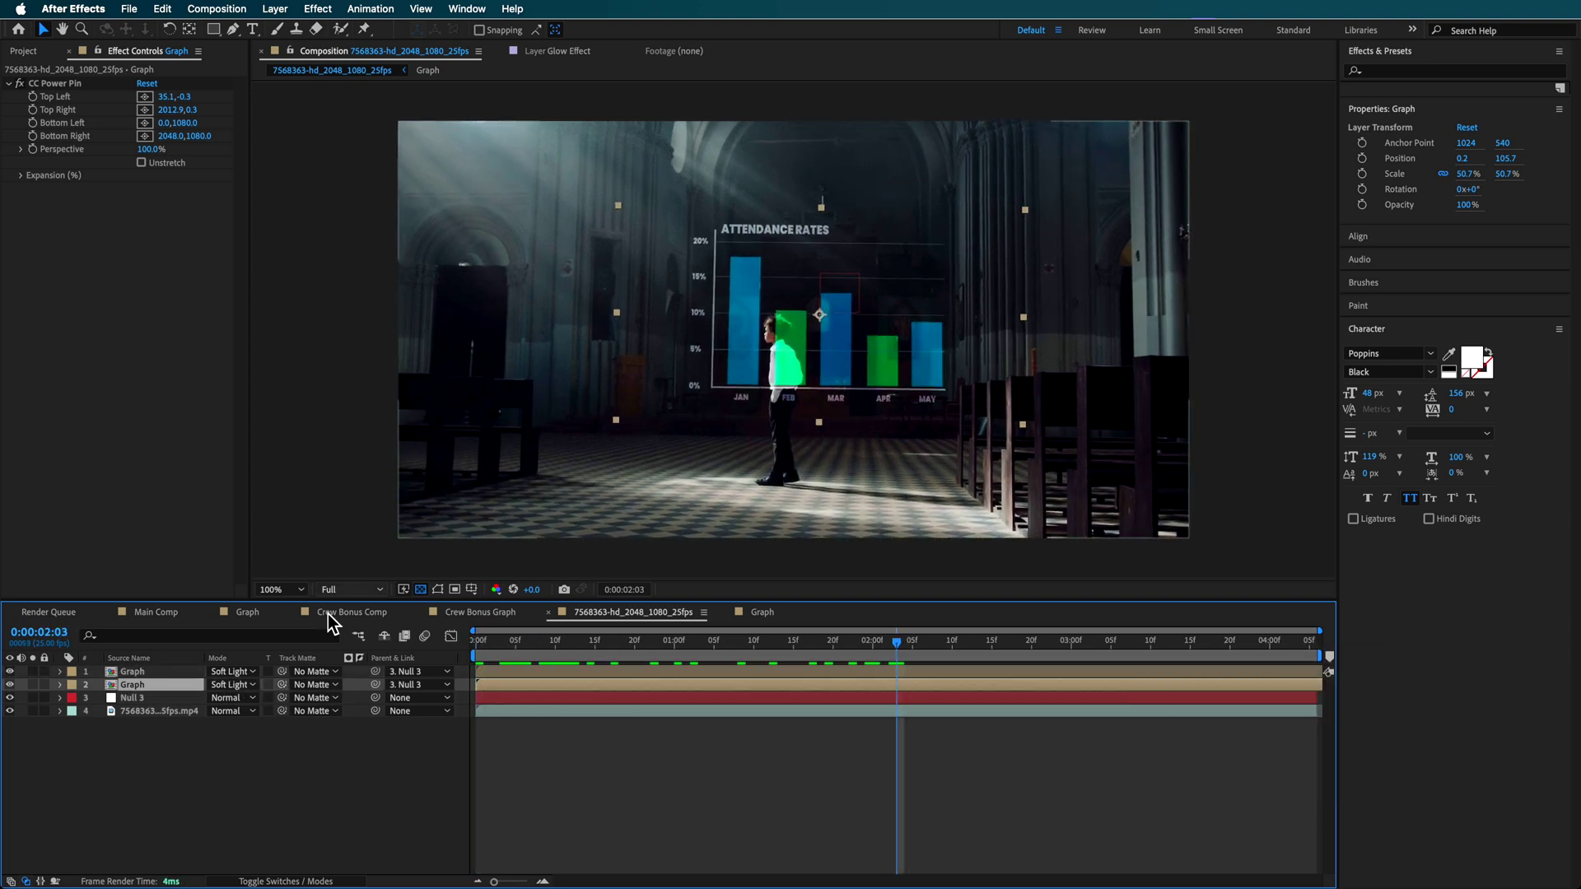
Step: Lower the duplicate Graph's opacity to 20% and preview the faded chart
{"action": "key", "text": "t"}
{"action": "left_click_drag", "start_coordinate": [214, 698], "coordinate": [147, 706]}
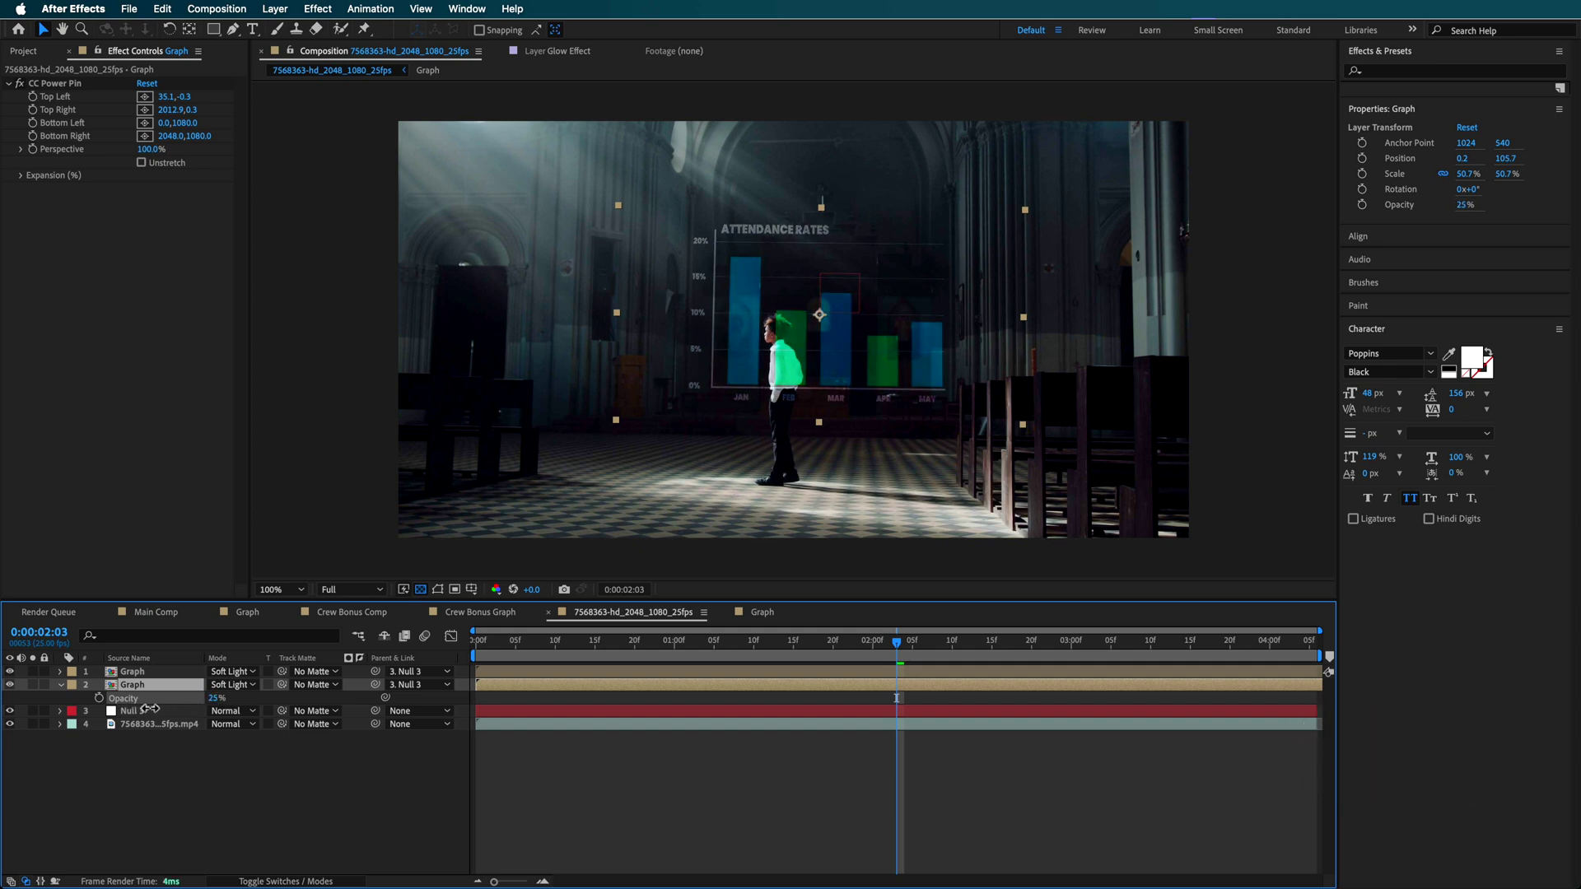
{"action": "left_click", "coordinate": [725, 807]}
{"action": "left_click_drag", "start_coordinate": [913, 640], "coordinate": [1039, 641]}
{"action": "key", "text": "space"}
{"action": "left_click_drag", "start_coordinate": [837, 730], "coordinate": [724, 712]}
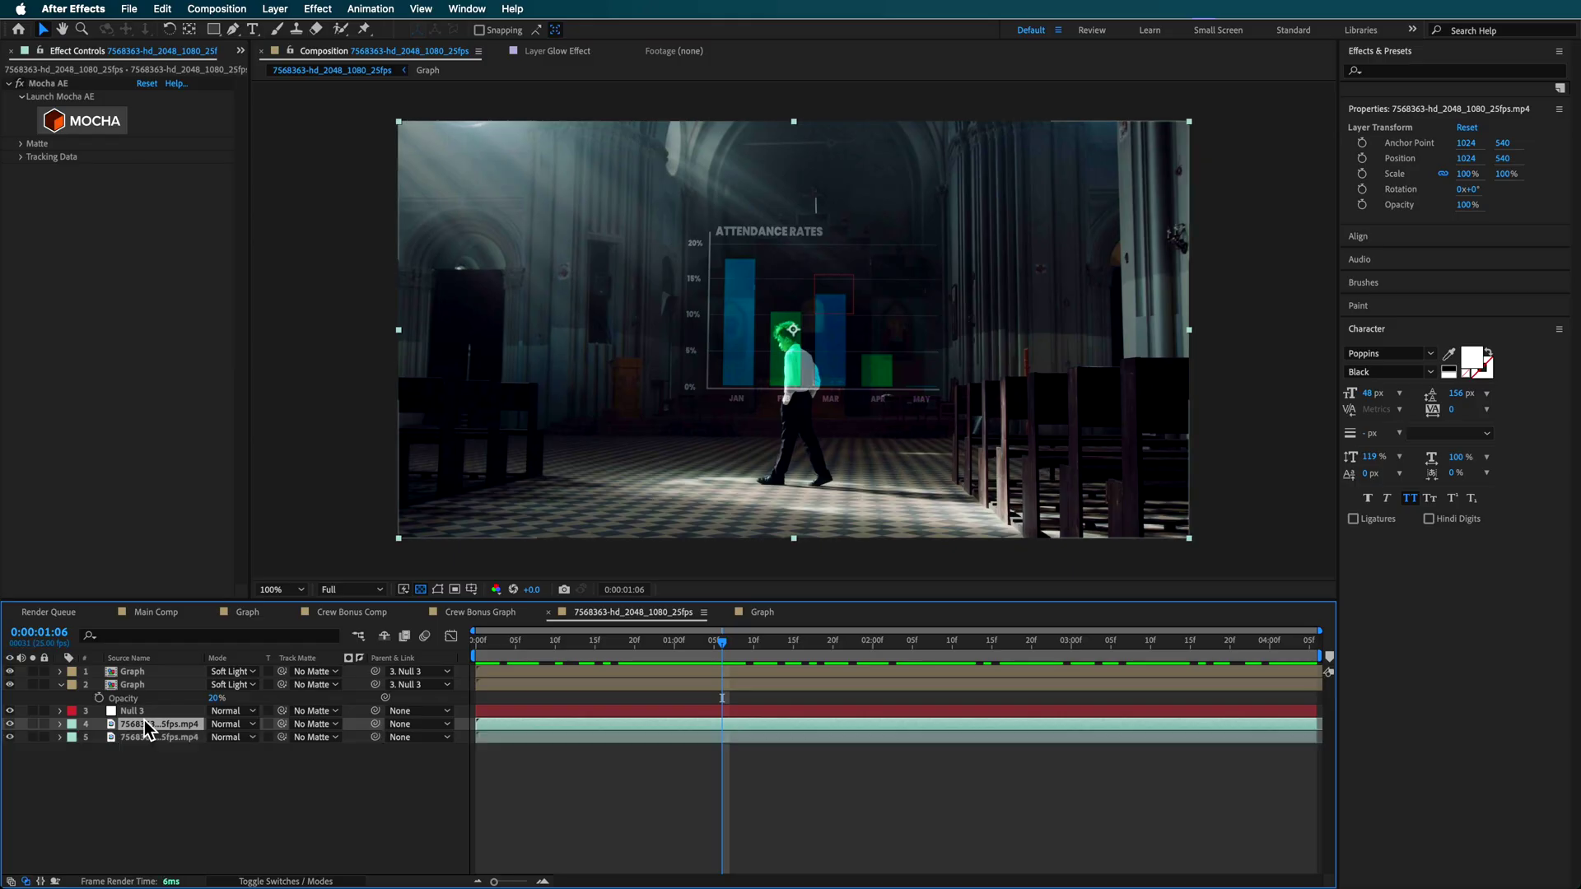
Step: Drag the church footage copy to the top of the stack, above both Graph layers
{"action": "left_click_drag", "start_coordinate": [146, 728], "coordinate": [150, 669]}
Step: Roto Brush the boy's body, torso and head on the top footage copy, then propagate and freeze
{"action": "left_click", "coordinate": [342, 30]}
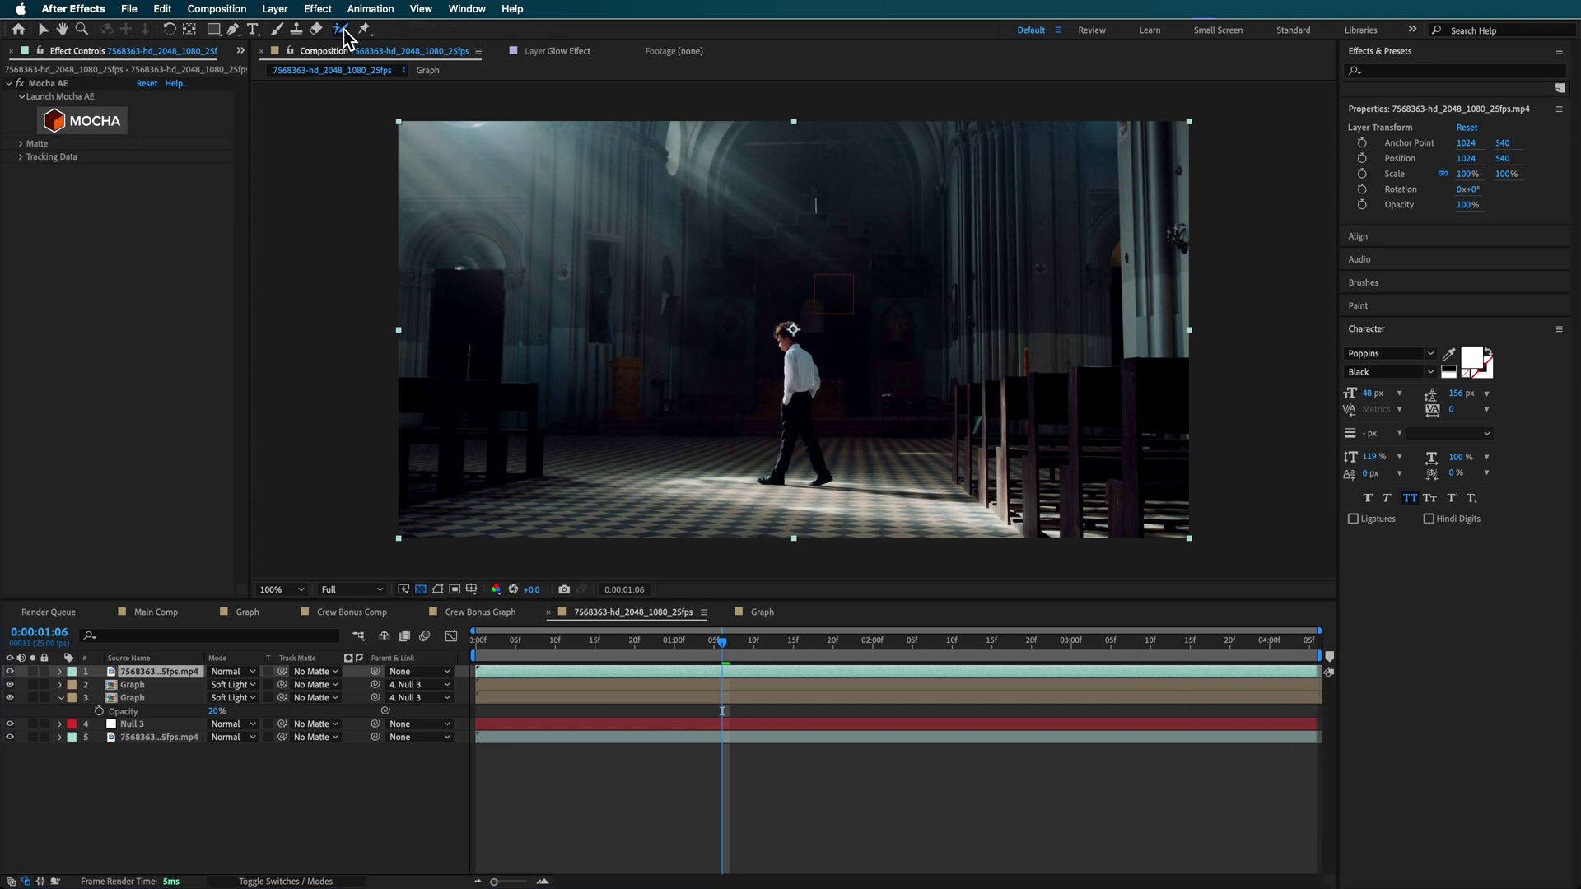
{"action": "left_click_drag", "start_coordinate": [724, 651], "coordinate": [475, 642]}
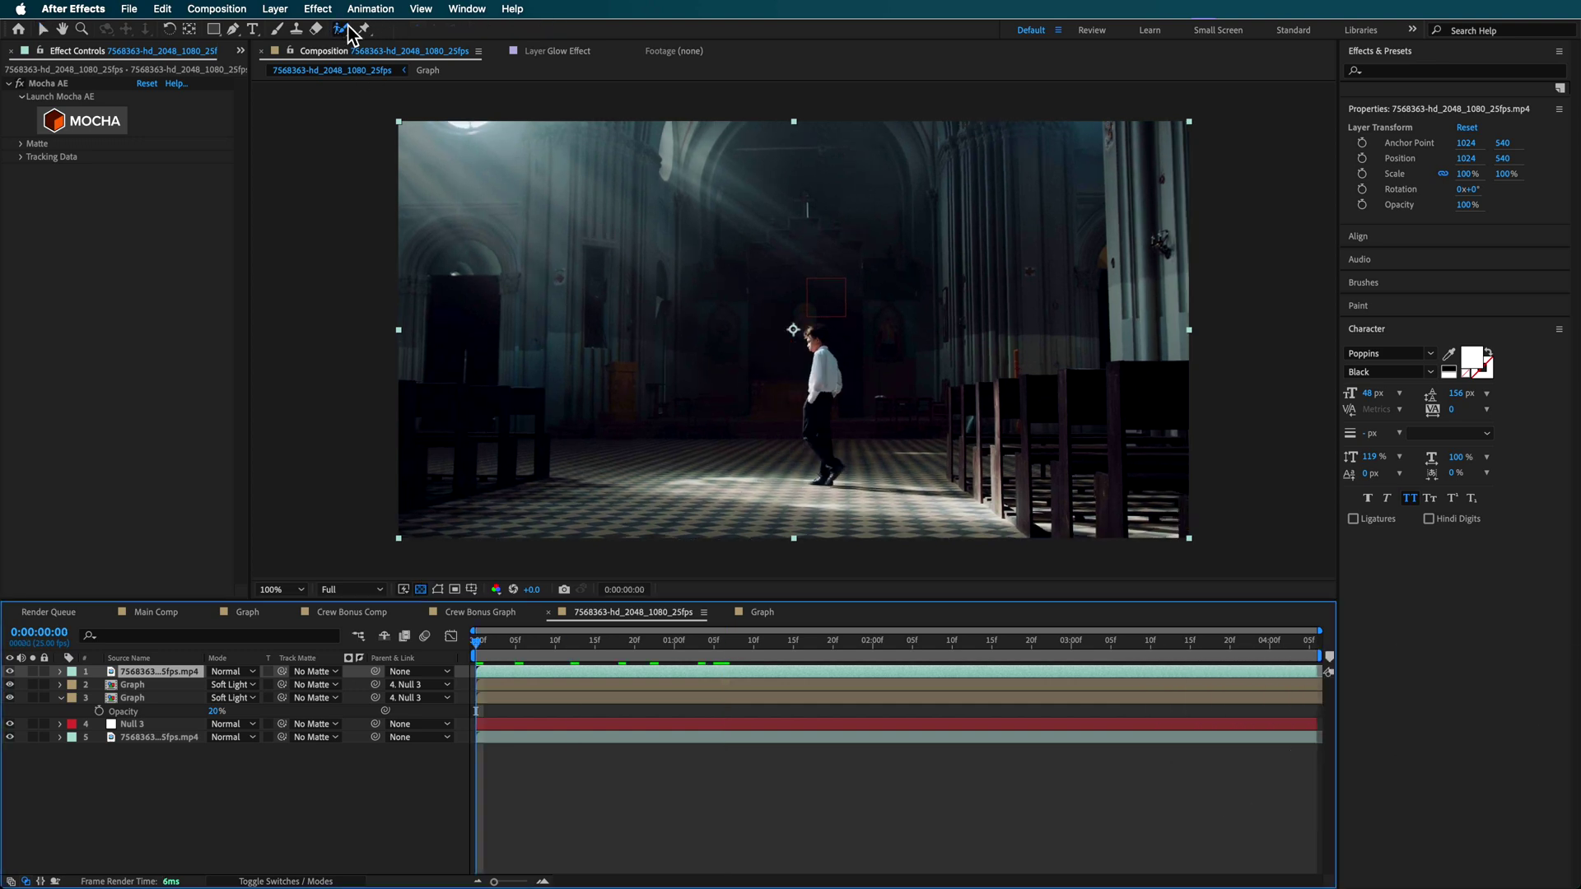
{"action": "double_click", "coordinate": [816, 383]}
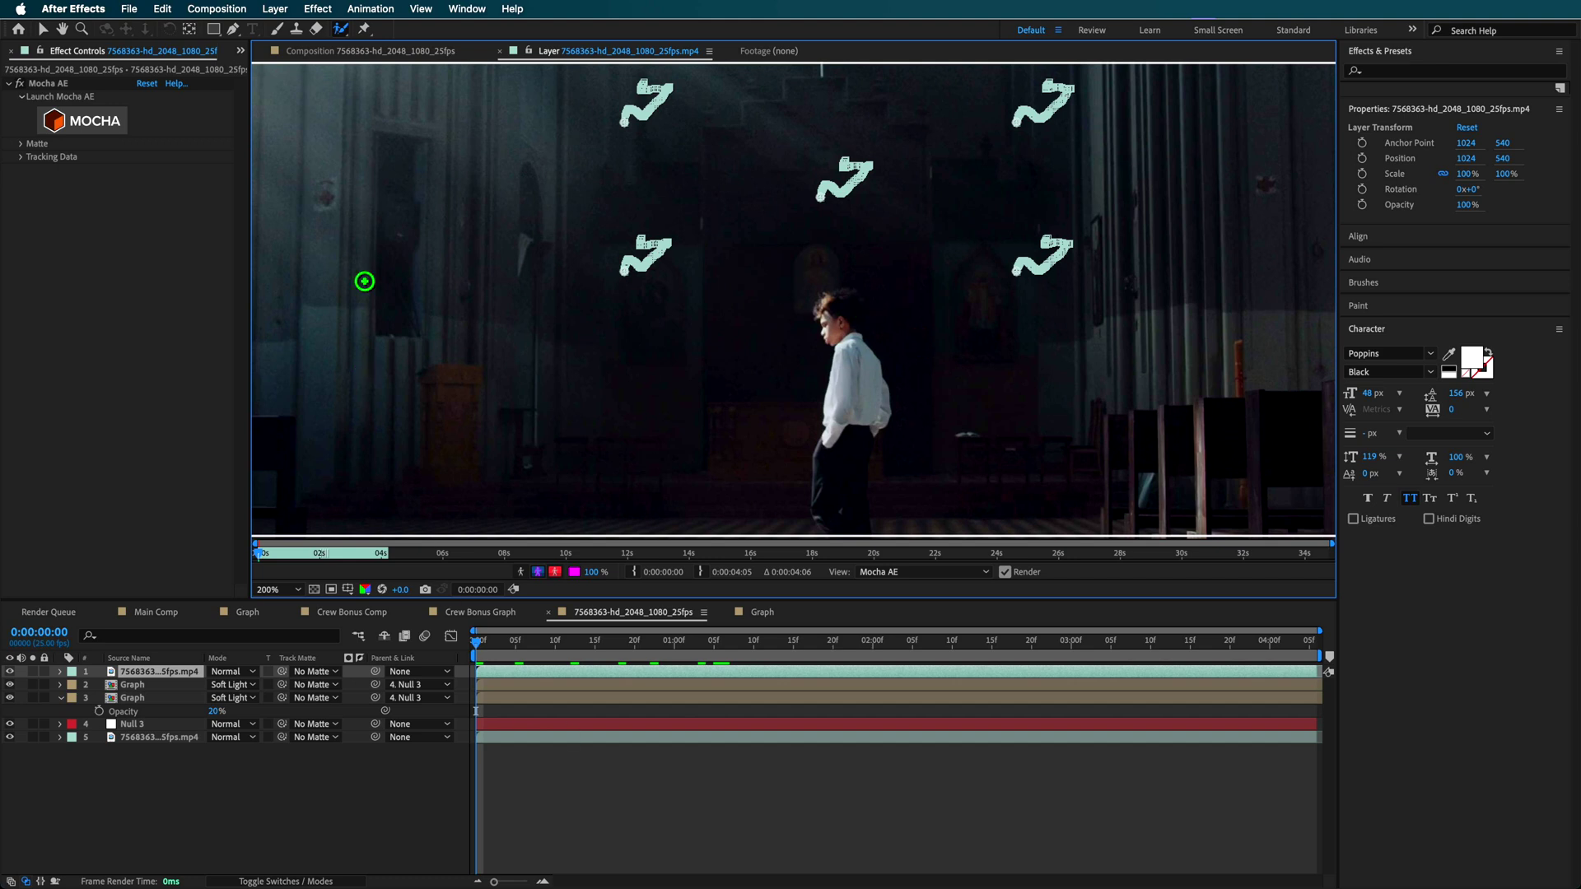
{"action": "left_click_drag", "start_coordinate": [838, 314], "coordinate": [850, 338]}
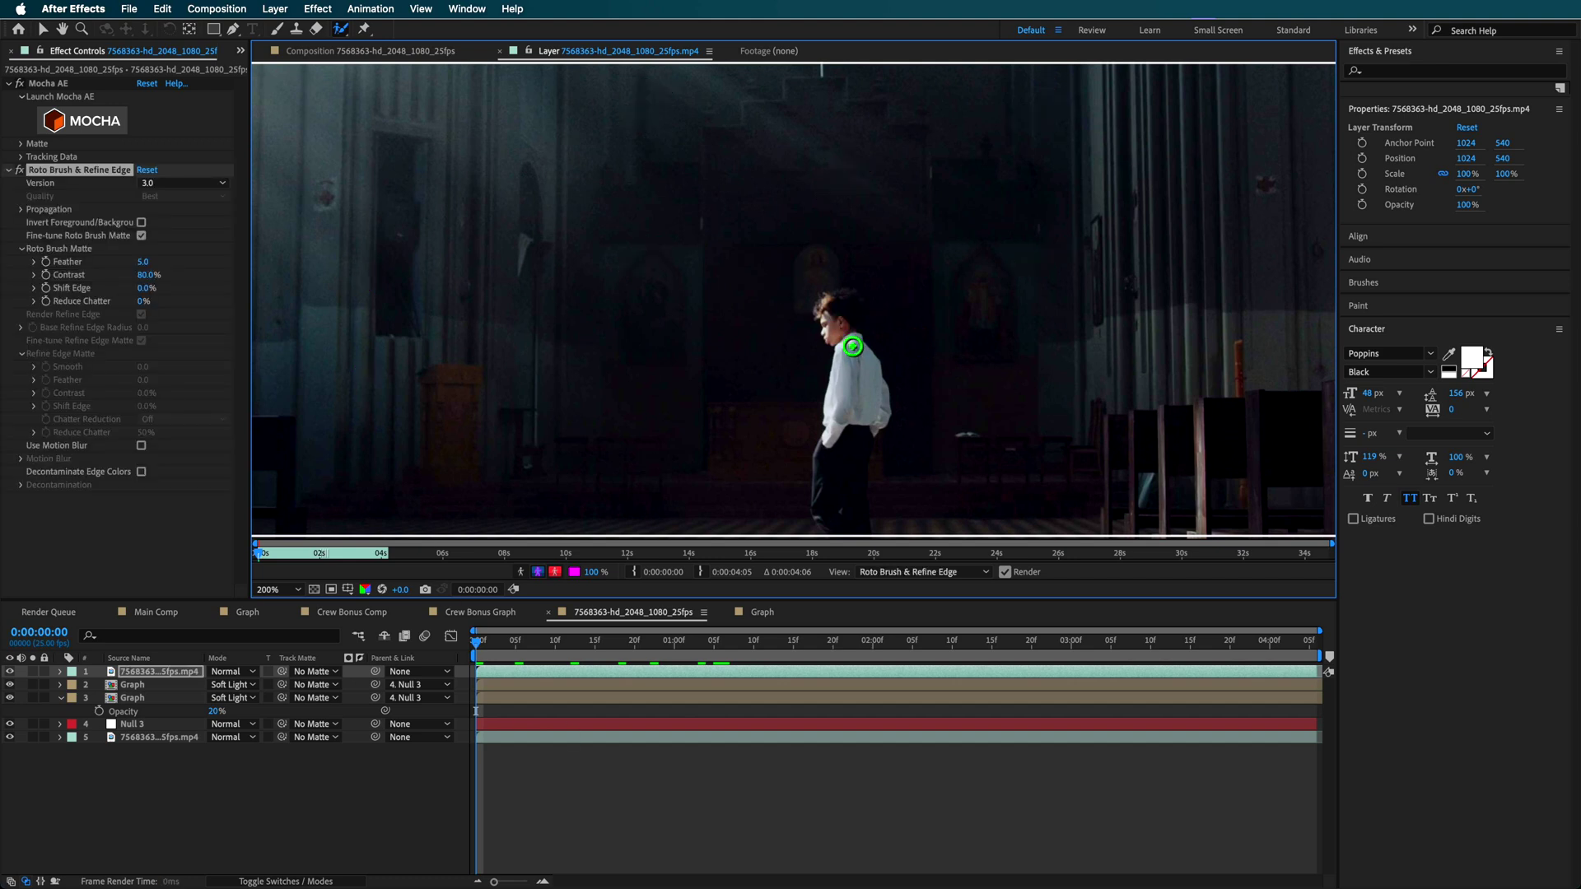
{"action": "left_click_drag", "start_coordinate": [843, 464], "coordinate": [843, 465]}
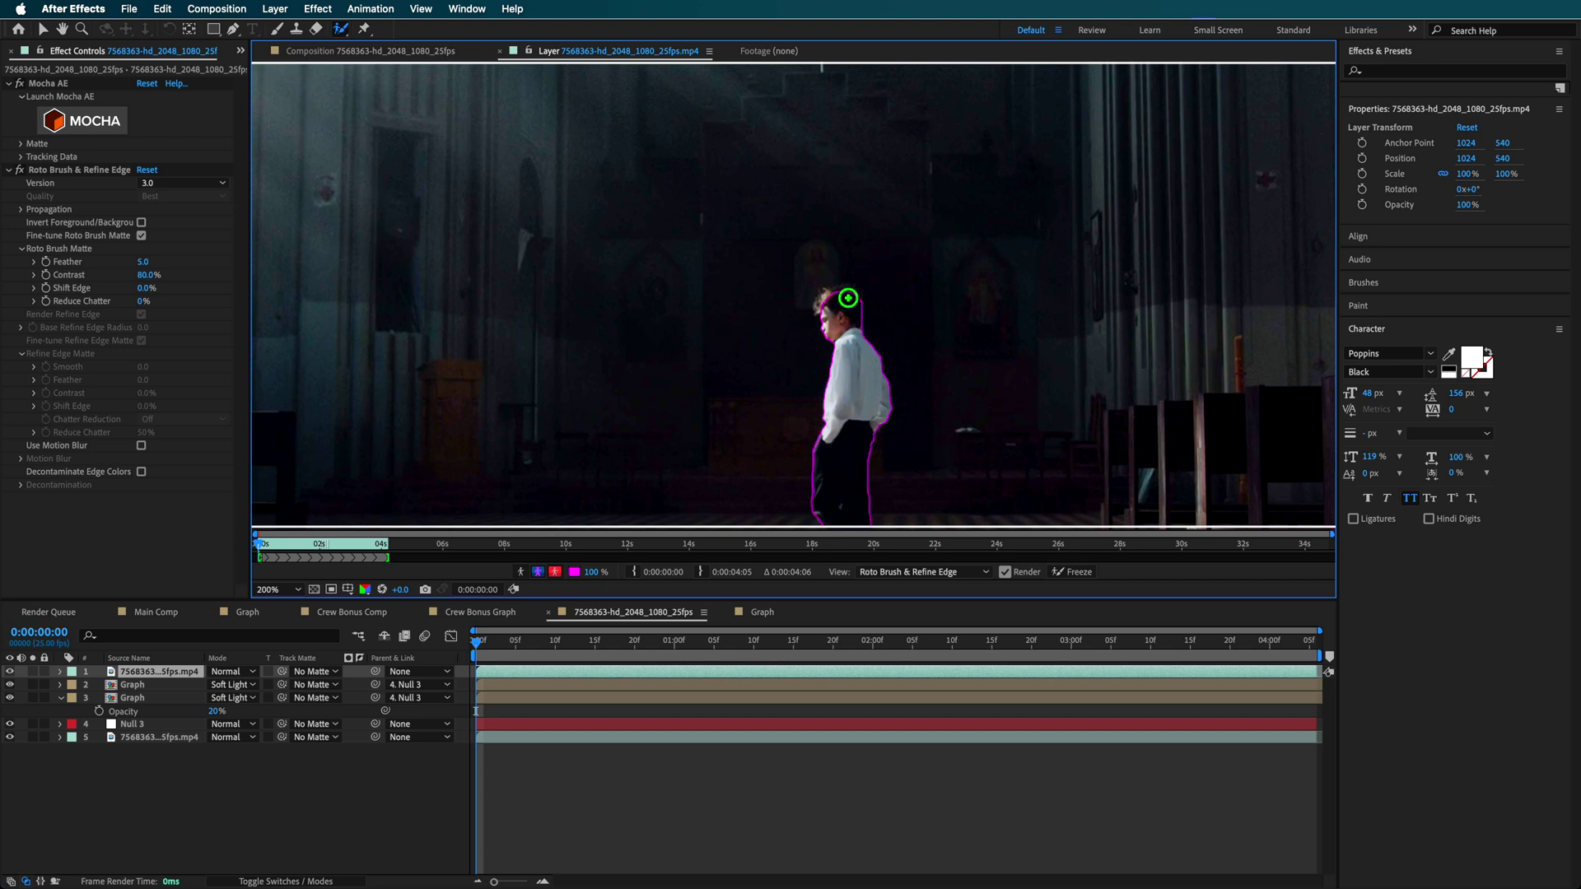
{"action": "left_click_drag", "start_coordinate": [823, 311], "coordinate": [824, 310]}
{"action": "key", "text": "space"}
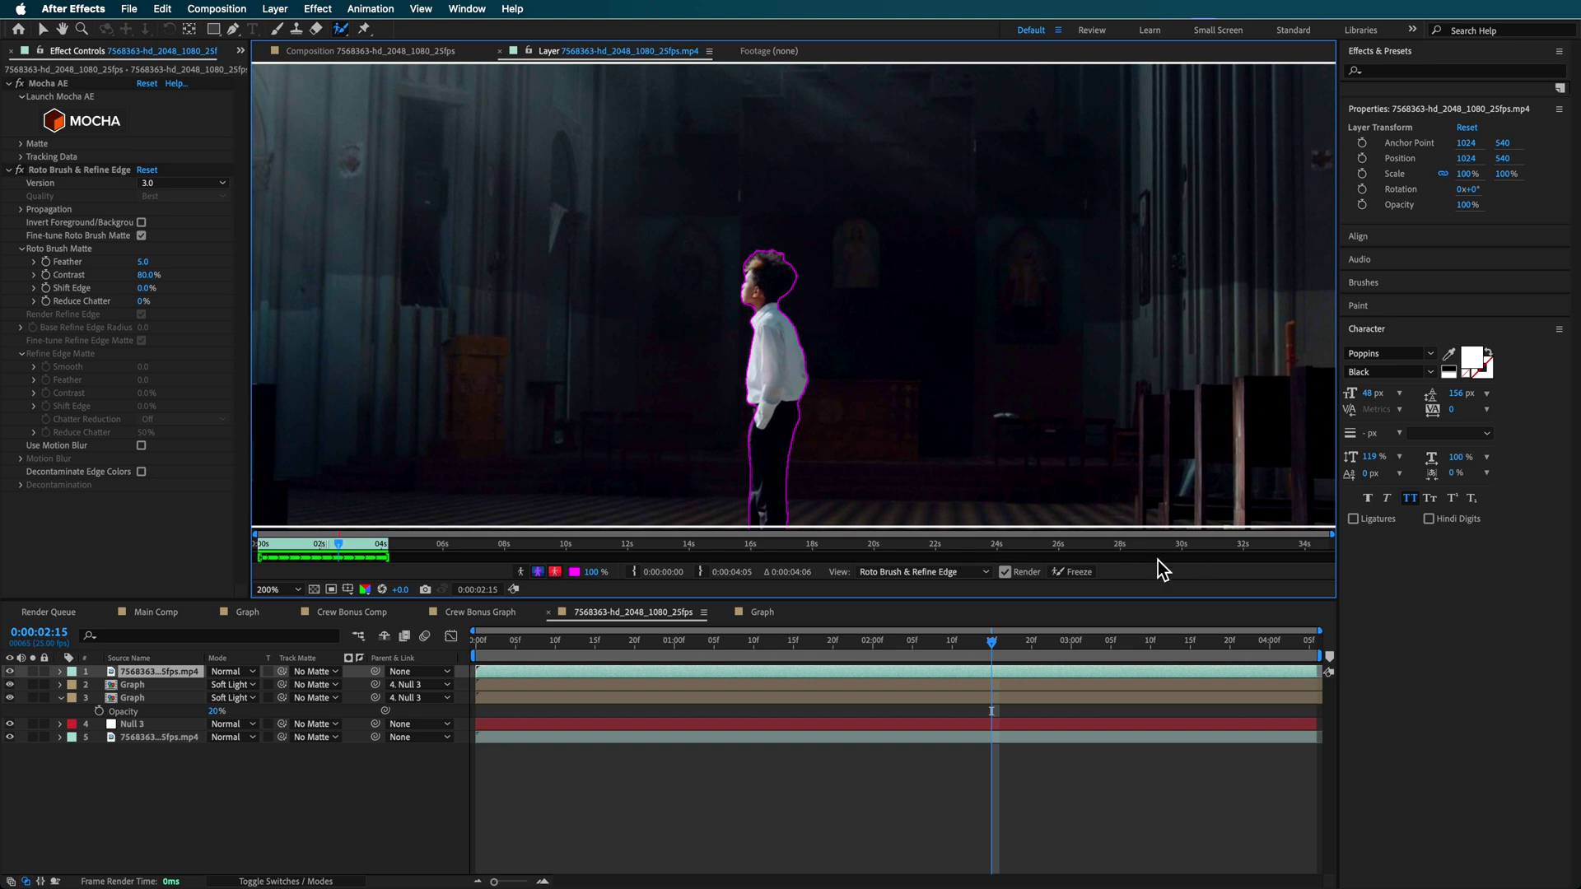
{"action": "left_click", "coordinate": [1067, 574]}
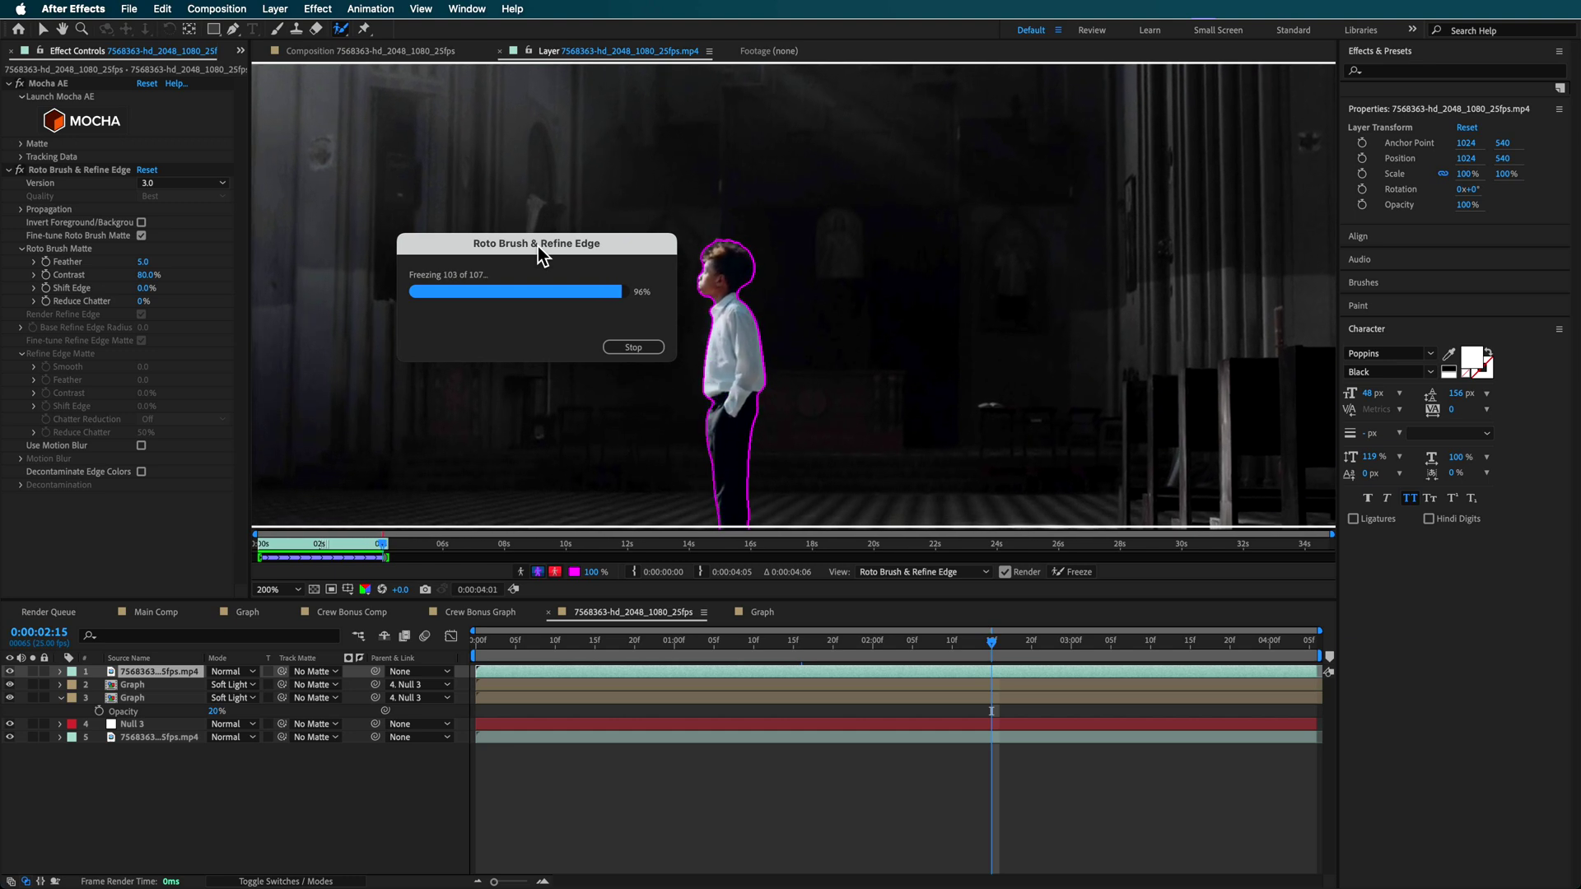
Step: Give Roto Brush & Refine Edge Feather 11.1 and Shift Edge 7.0%, then deselect the layer
{"action": "left_click", "coordinate": [344, 52]}
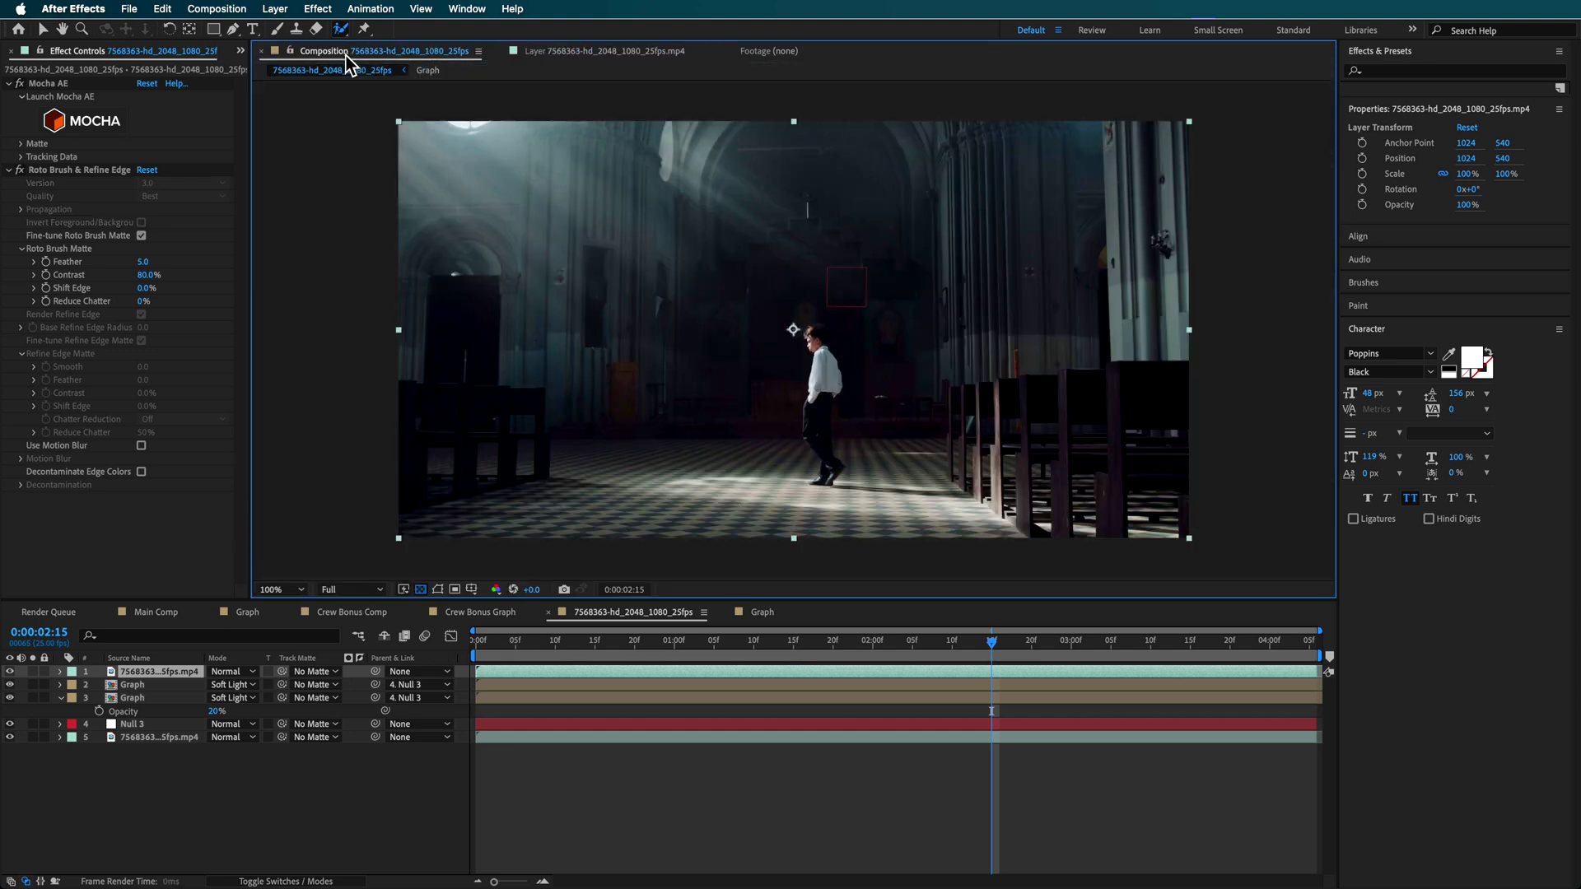
{"action": "left_click_drag", "start_coordinate": [960, 647], "coordinate": [801, 663]}
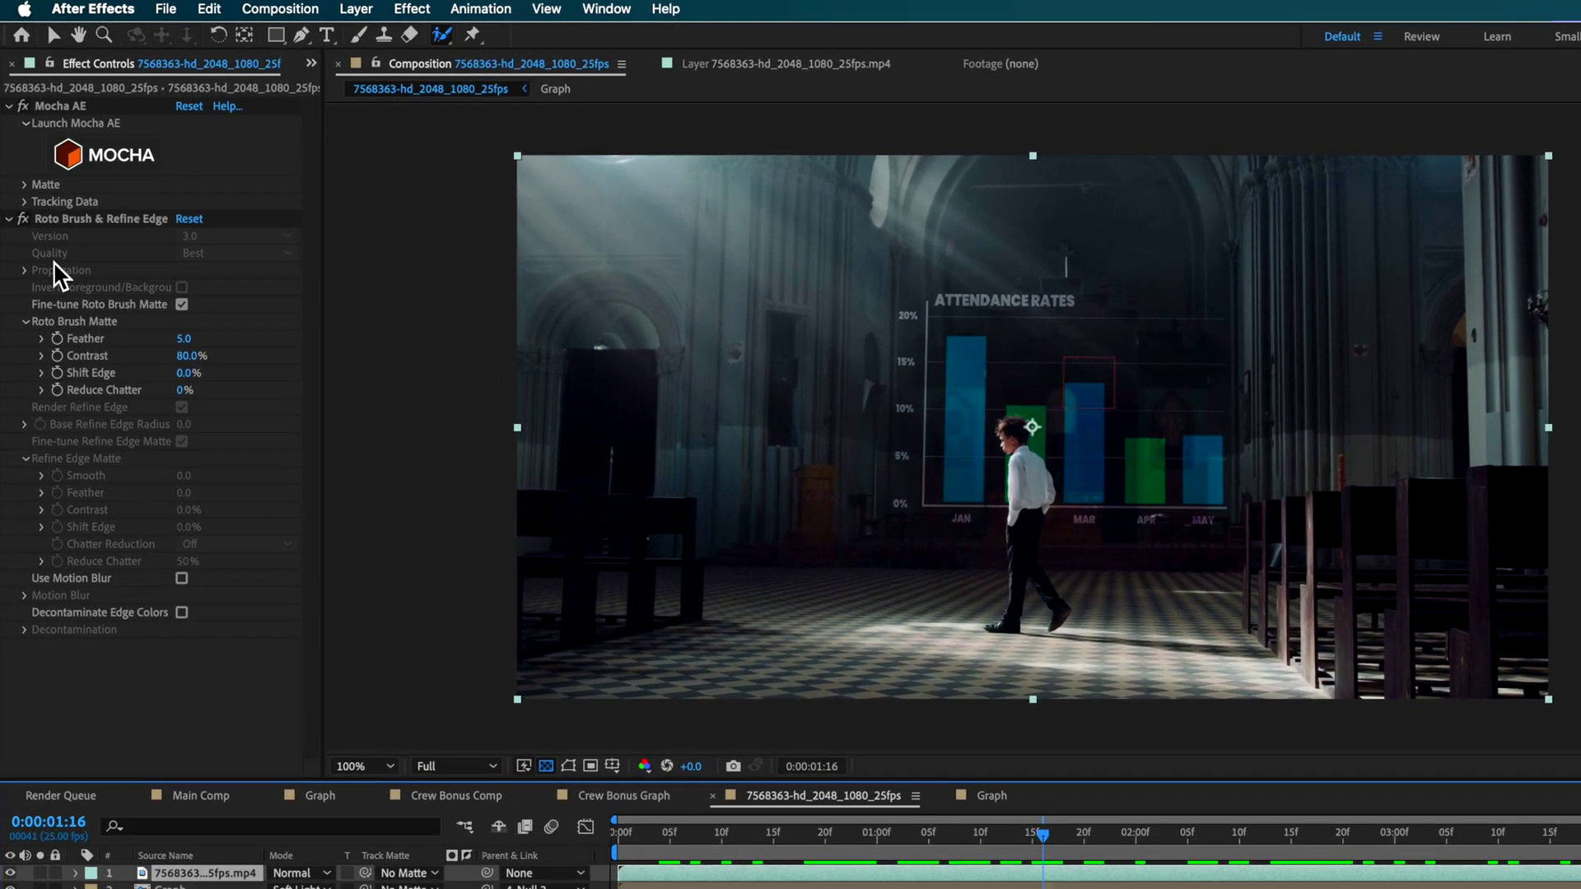
{"action": "left_click", "coordinate": [94, 219]}
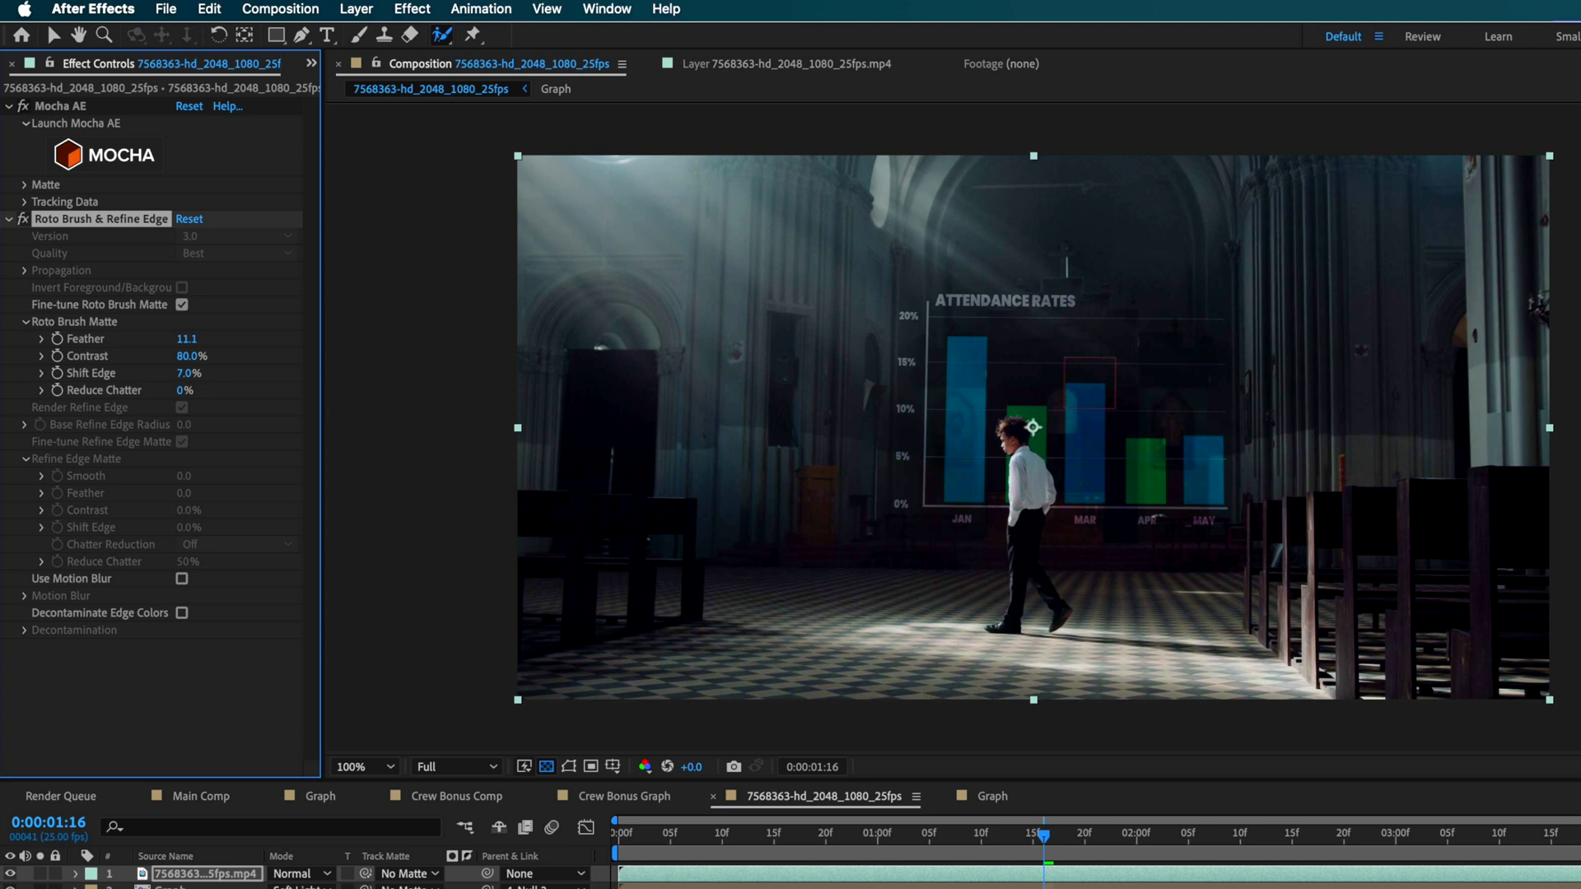
{"action": "key", "text": "super+shift+a"}
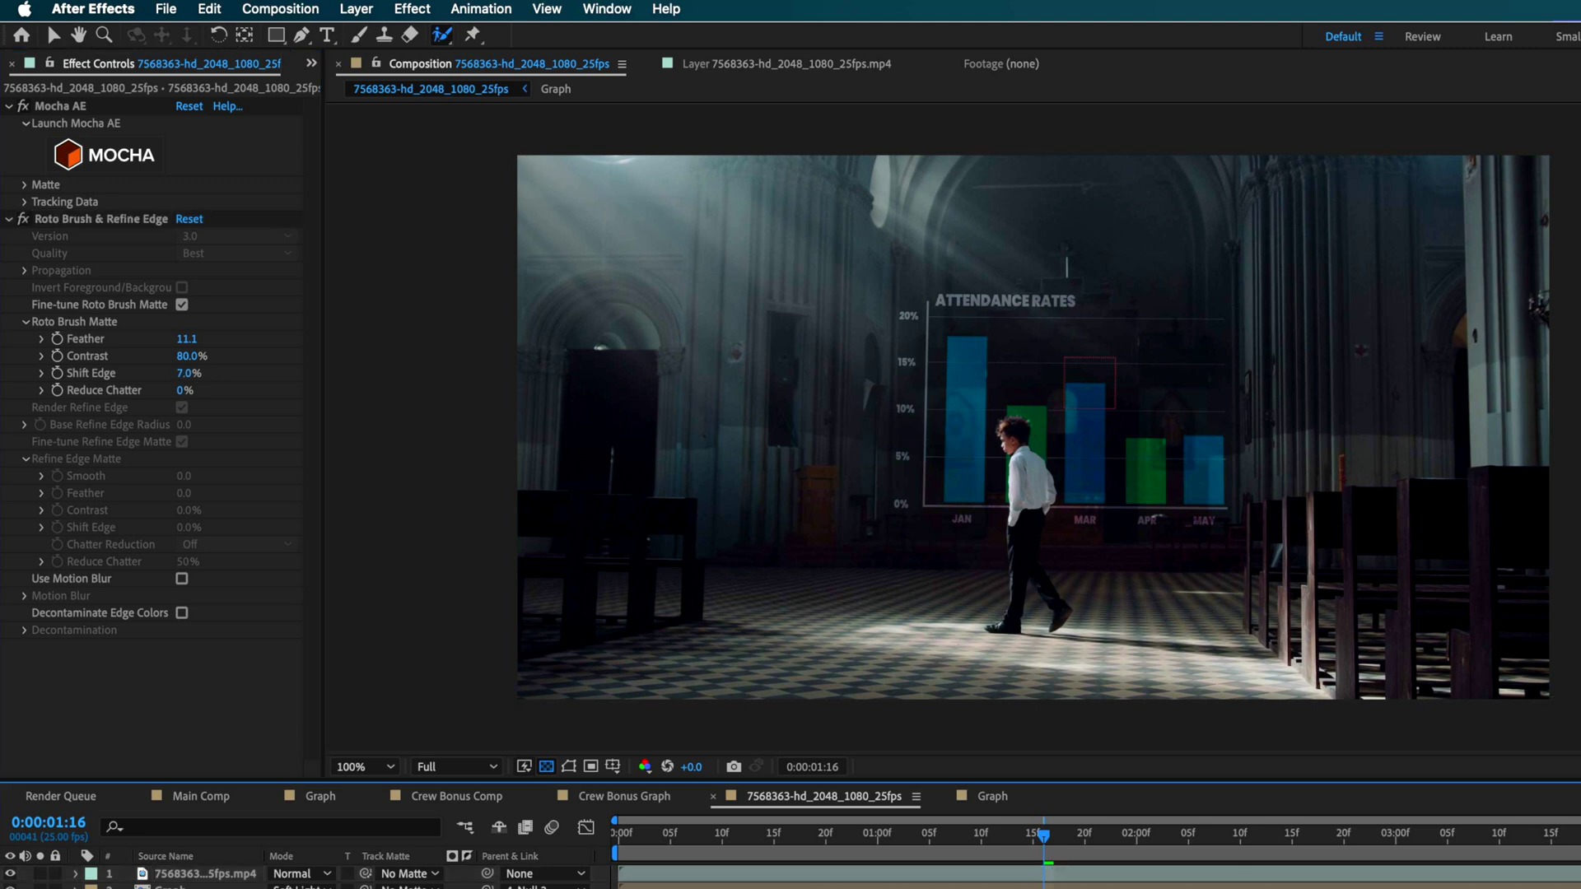